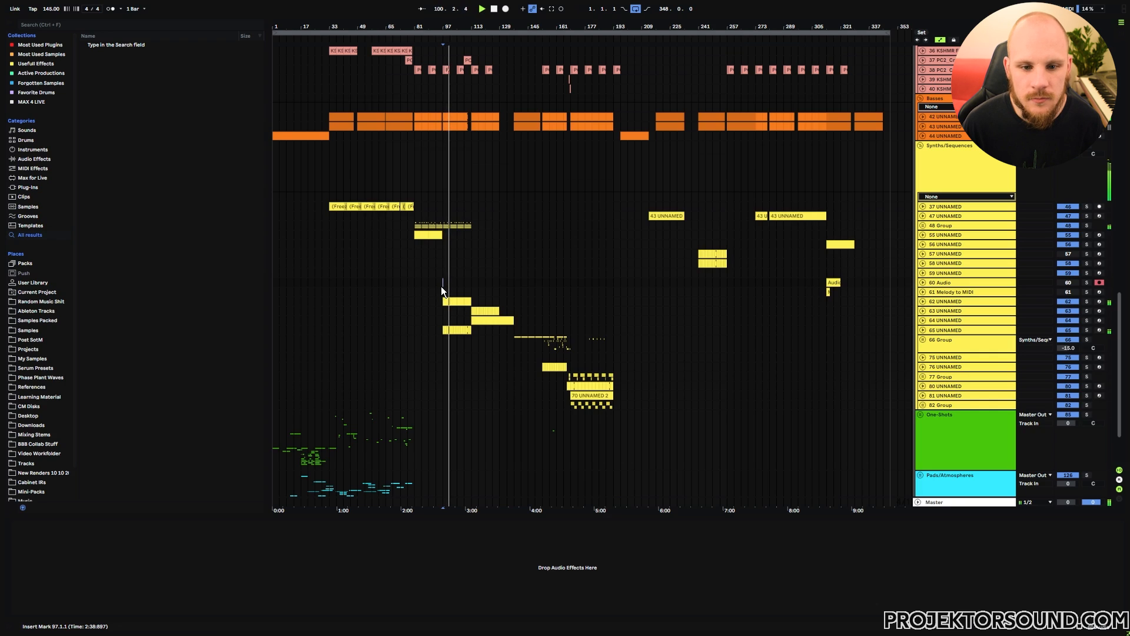
Stop playback, unfold the 42 UNNAMED bass track and bring its clips from bar 97 into close view.
key(space)
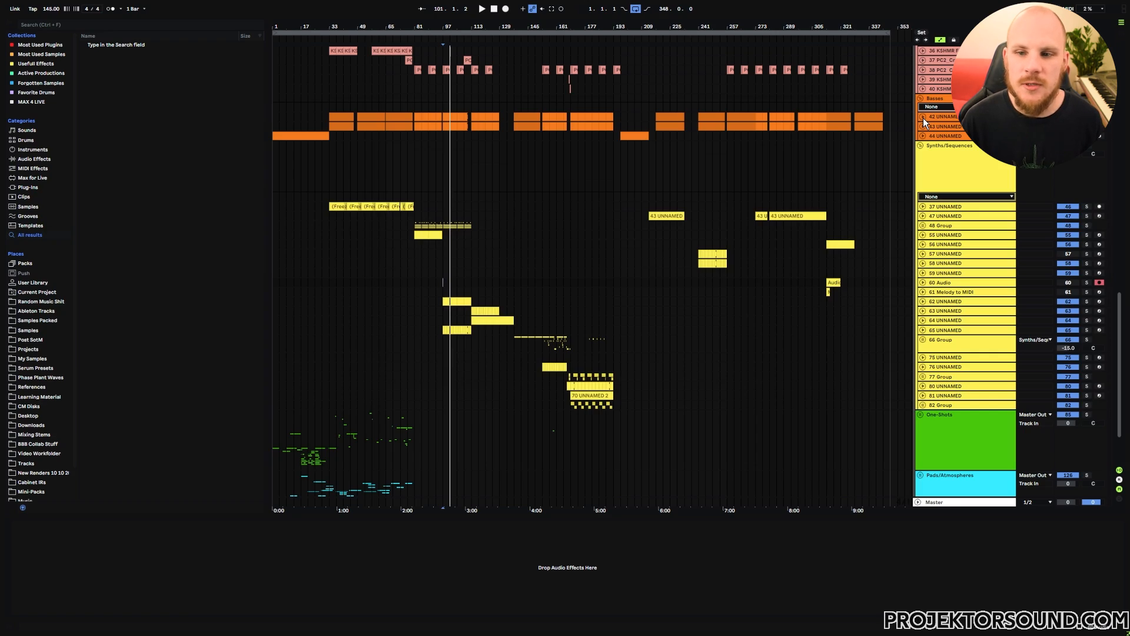
click(924, 117)
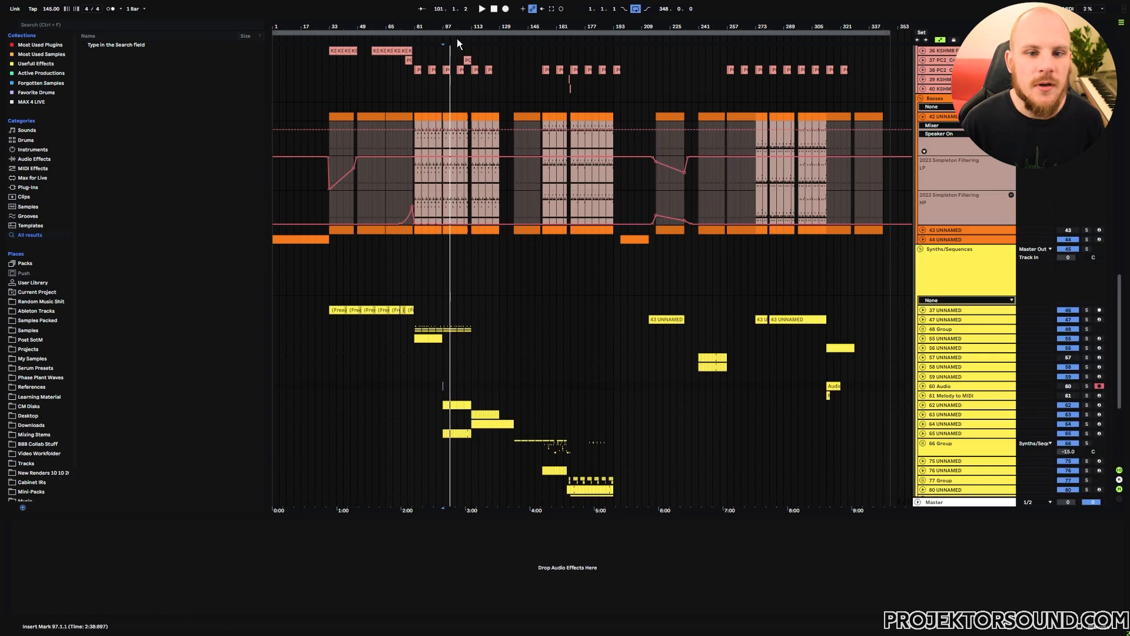
drag(457, 23, 457, 73)
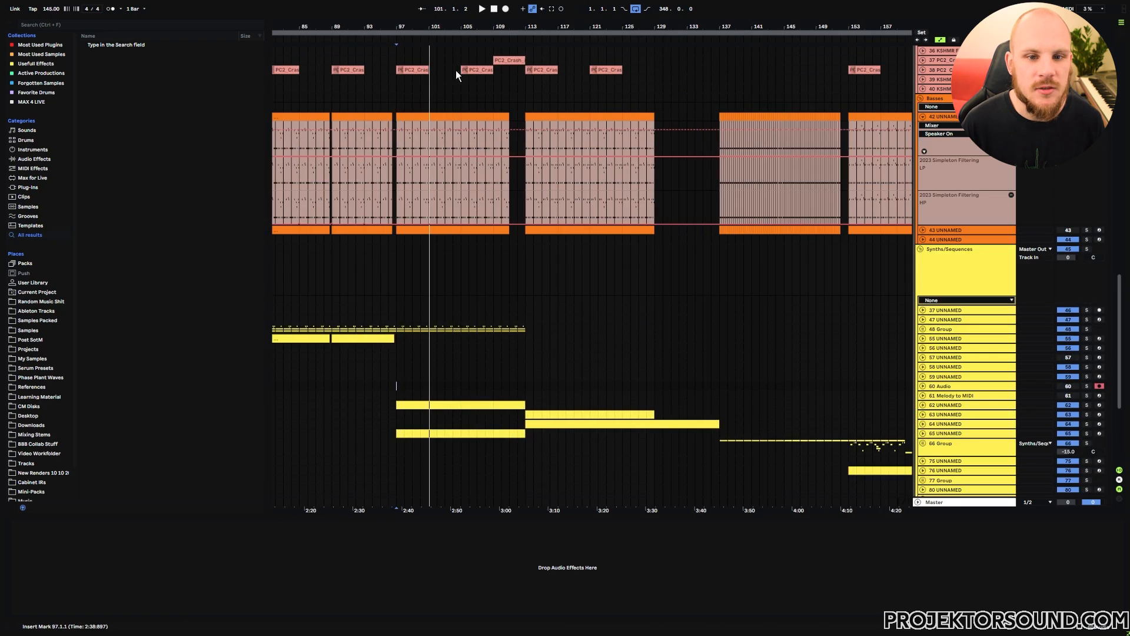
click(420, 118)
click(445, 117)
Survey the bass clips in the other sections of the arrangement, selecting bars 173–177 and 297–301 to compare the patterns.
drag(790, 116, 383, 146)
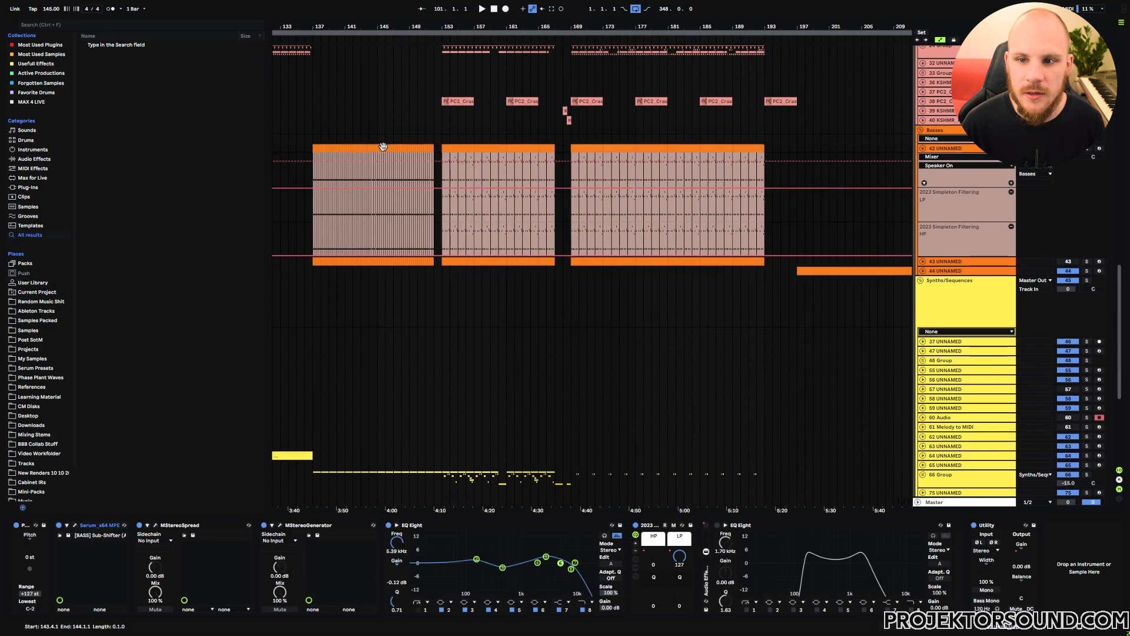
click(593, 149)
click(620, 148)
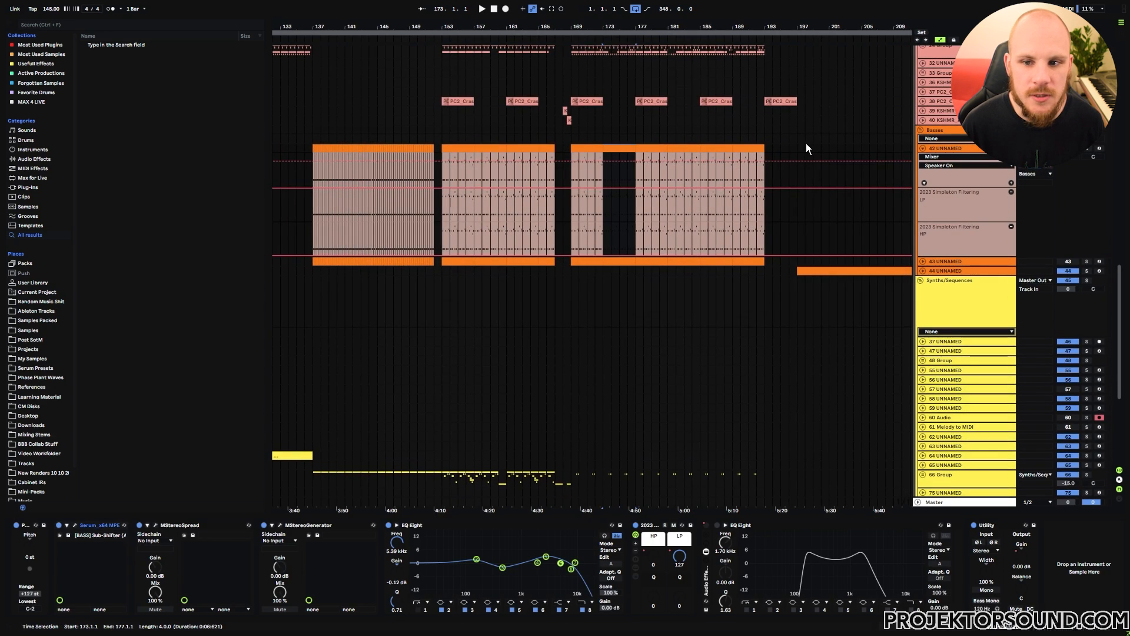
drag(806, 145, 297, 143)
drag(674, 103, 163, 115)
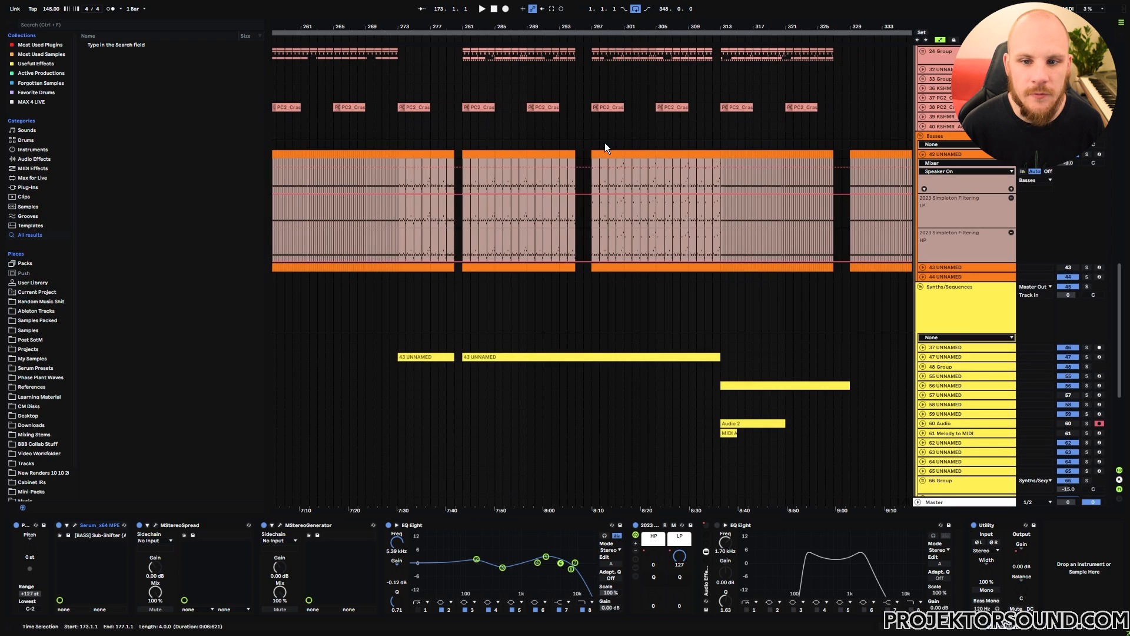
scroll(643, 159, up, 5)
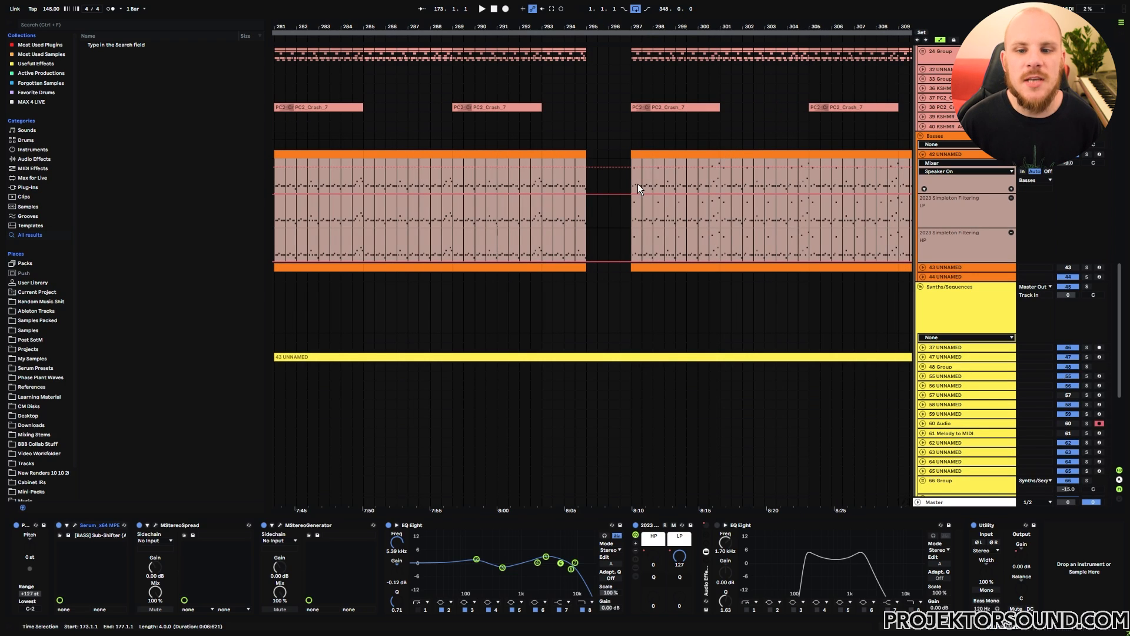
drag(632, 182, 719, 177)
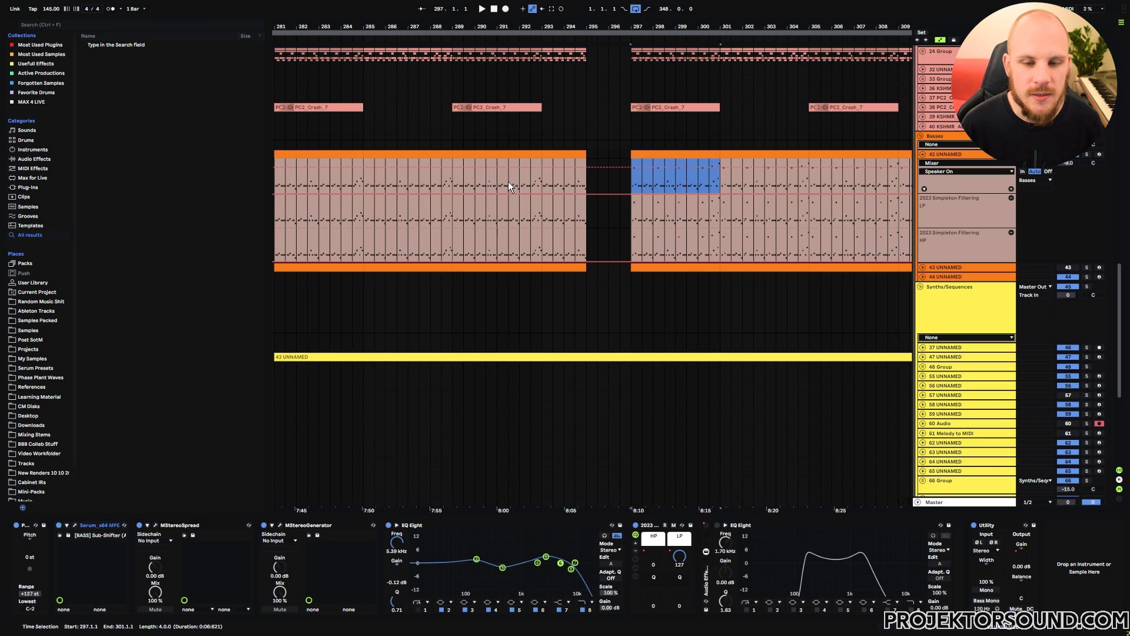
Return to the bar 97 section, open the synth clip on track 62 and enlarge the note editor.
drag(557, 31, 618, 43)
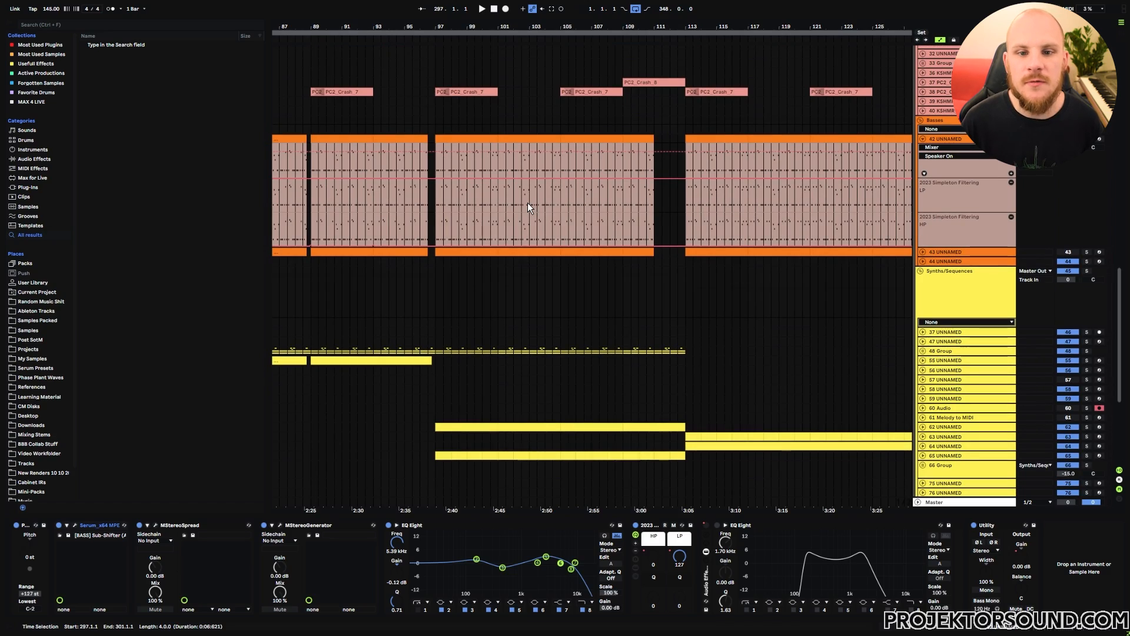
double_click(468, 428)
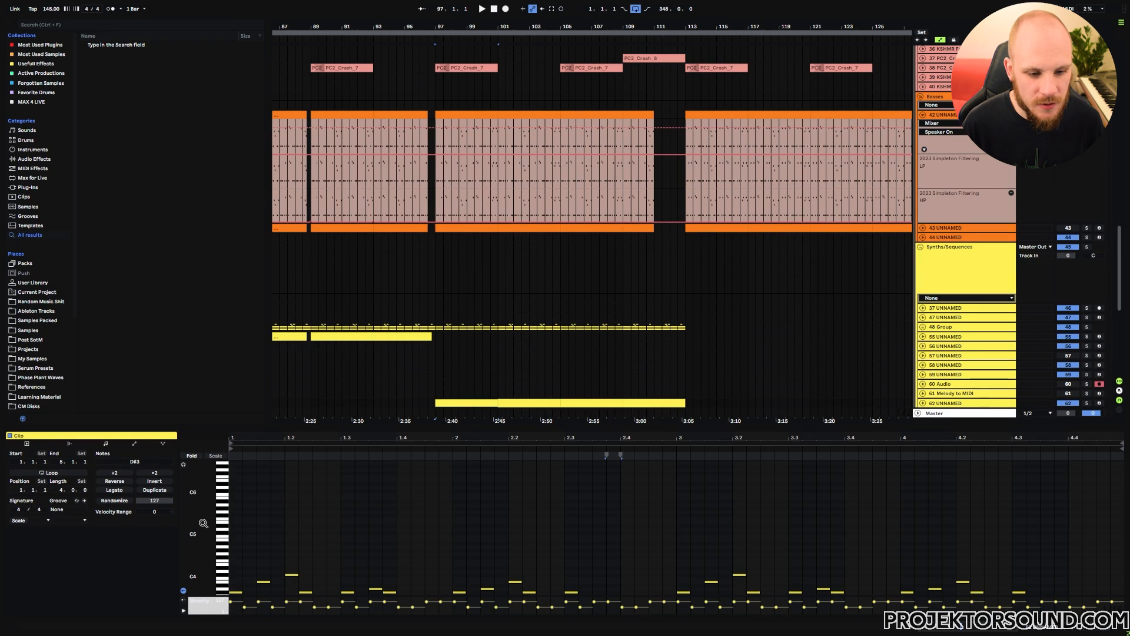
drag(203, 522, 206, 438)
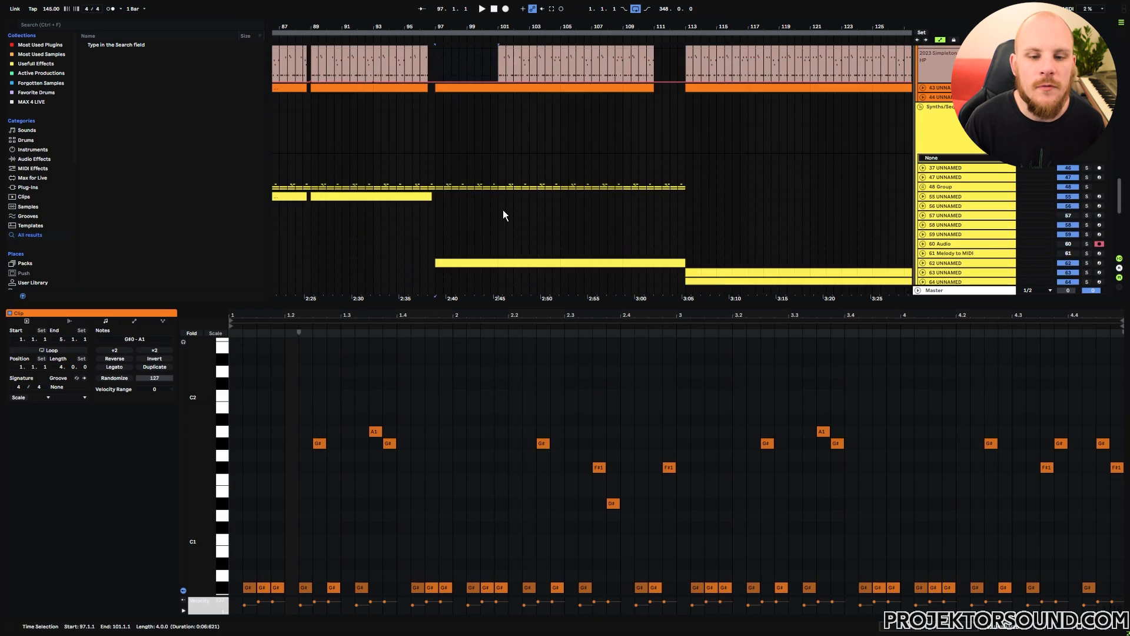
In the track 62 synth clip at bar 97, pick out the A3 and the following G#3 on beat 1.3.
scroll(504, 210, down, 3)
double_click(471, 163)
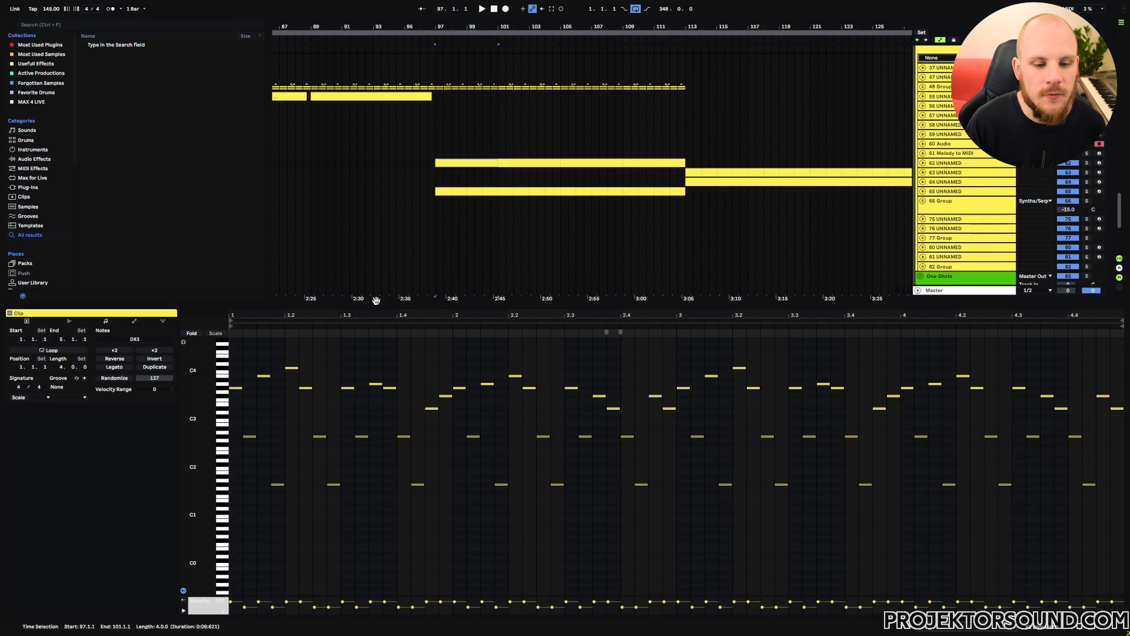
click(319, 437)
click(375, 383)
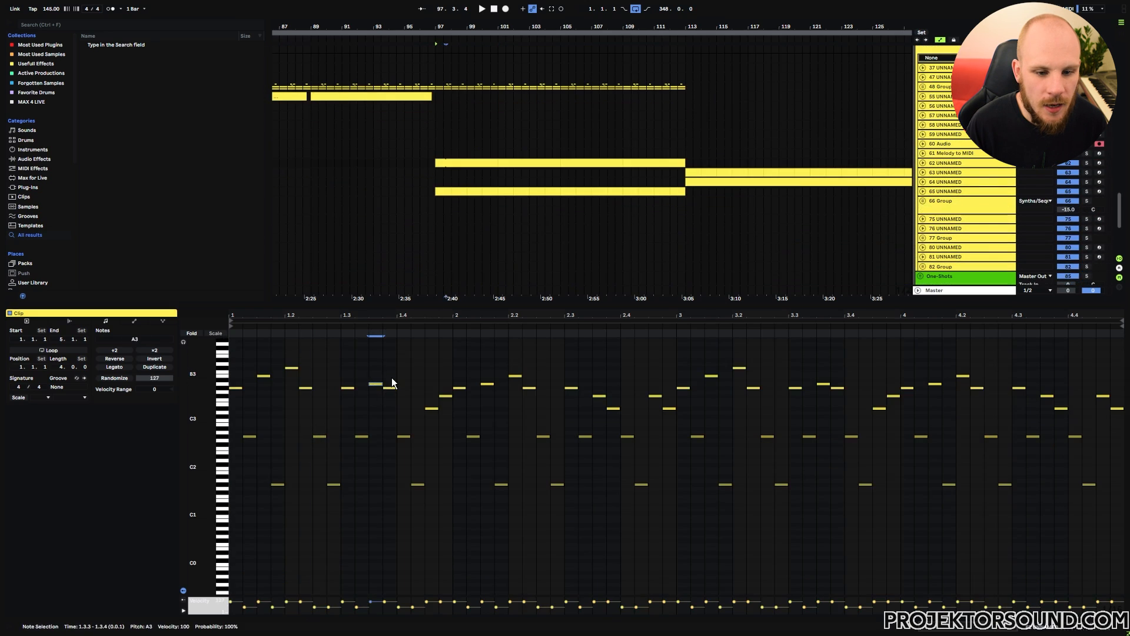
click(394, 426)
Open the bass clip at bar 97 and locate the A1 and G#1 notes on beat 1.3 that match the synth.
scroll(473, 210, up, 5)
scroll(474, 210, up, 1)
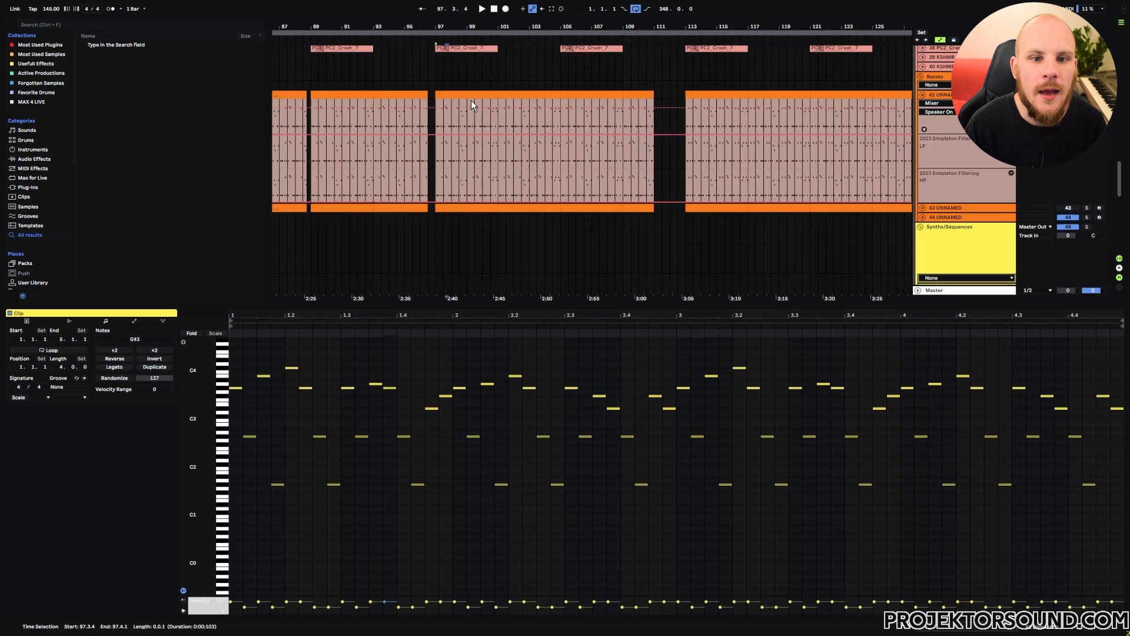
click(471, 100)
drag(327, 432, 312, 457)
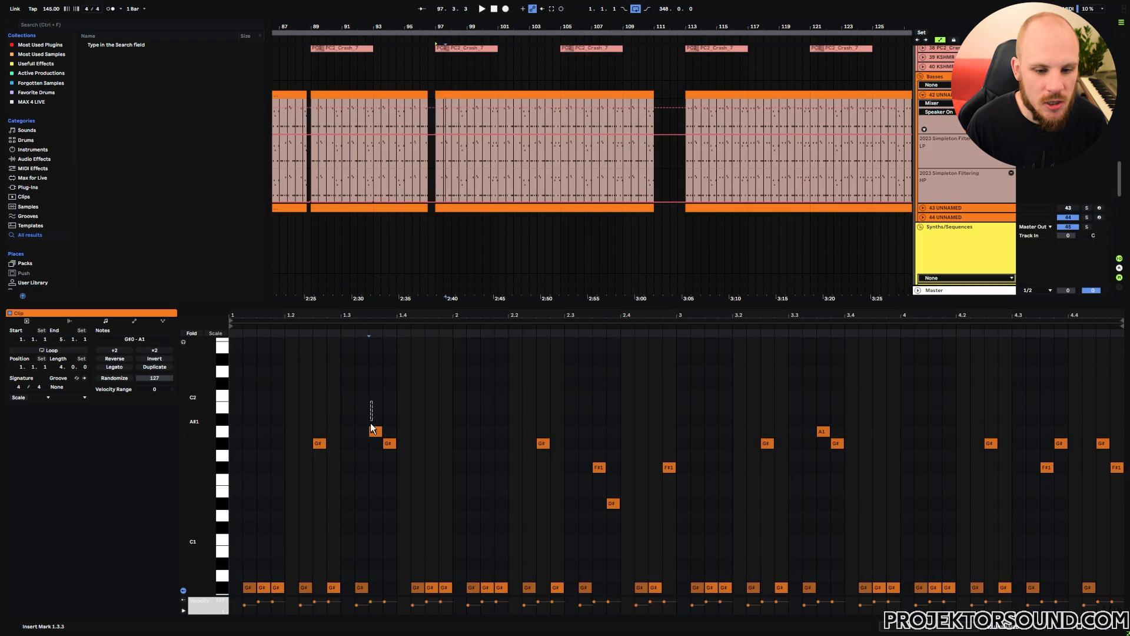
click(390, 443)
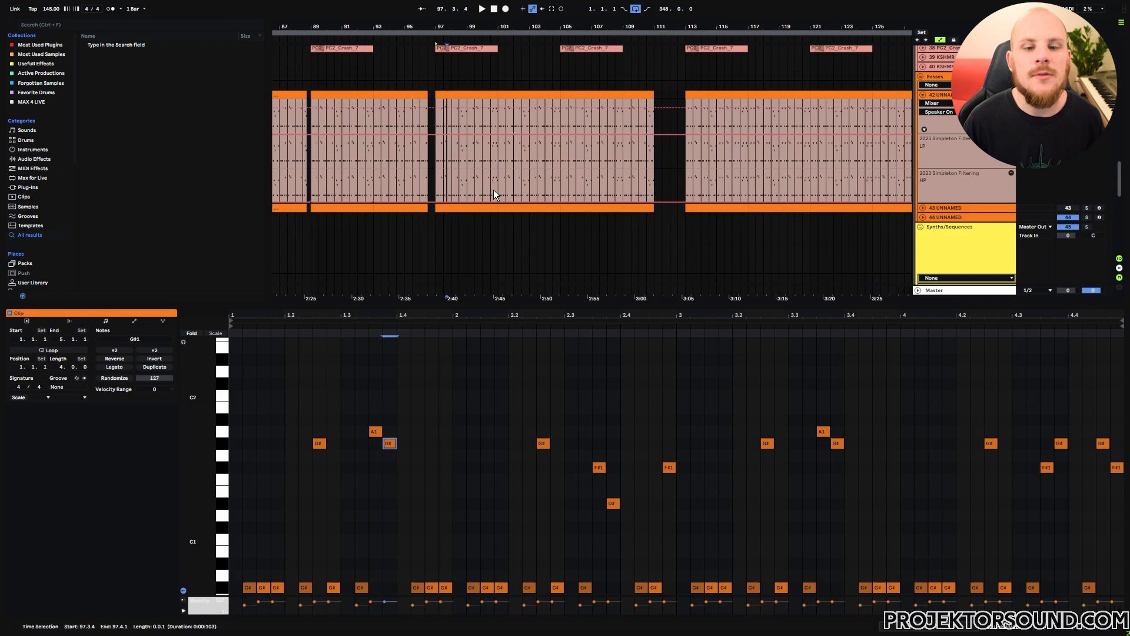
Reopen the bar 97 synth clip and select its upper melody line, then the A3–G#3 pairs on beats 1.3 and 3.3.
scroll(492, 190, down, 5)
click(466, 183)
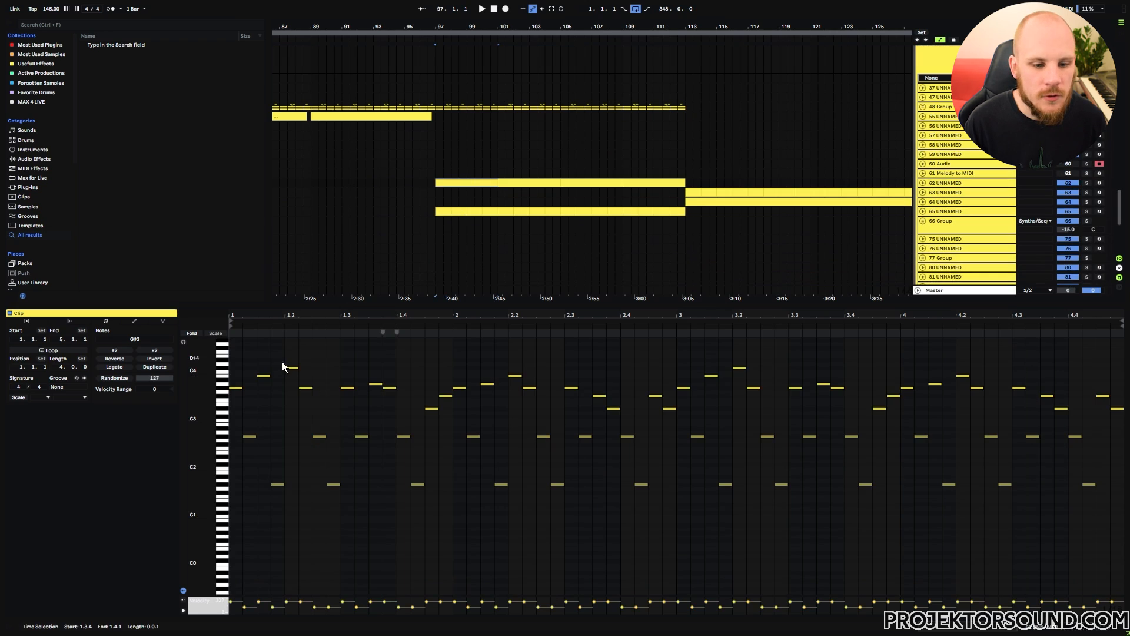
drag(230, 367, 1122, 416)
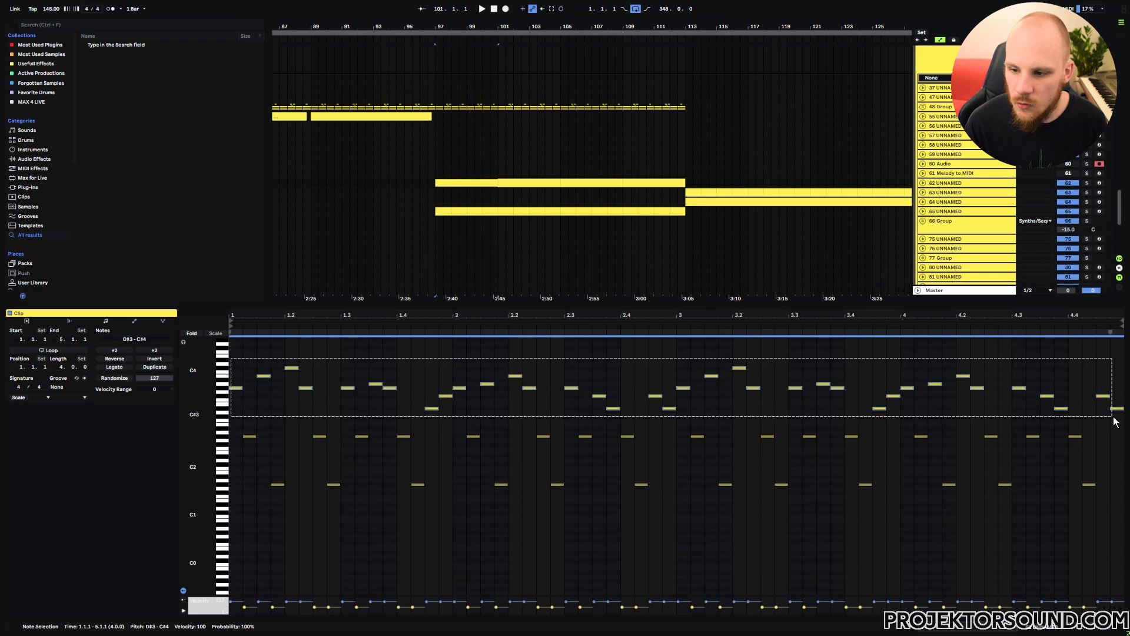
drag(372, 370, 386, 397)
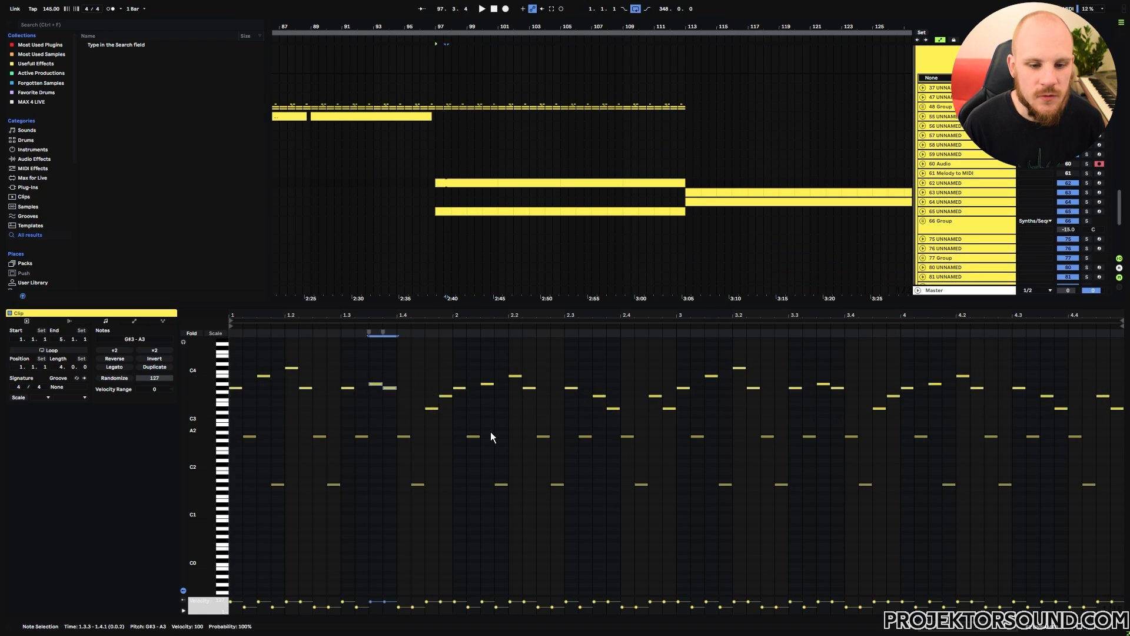
click(824, 384)
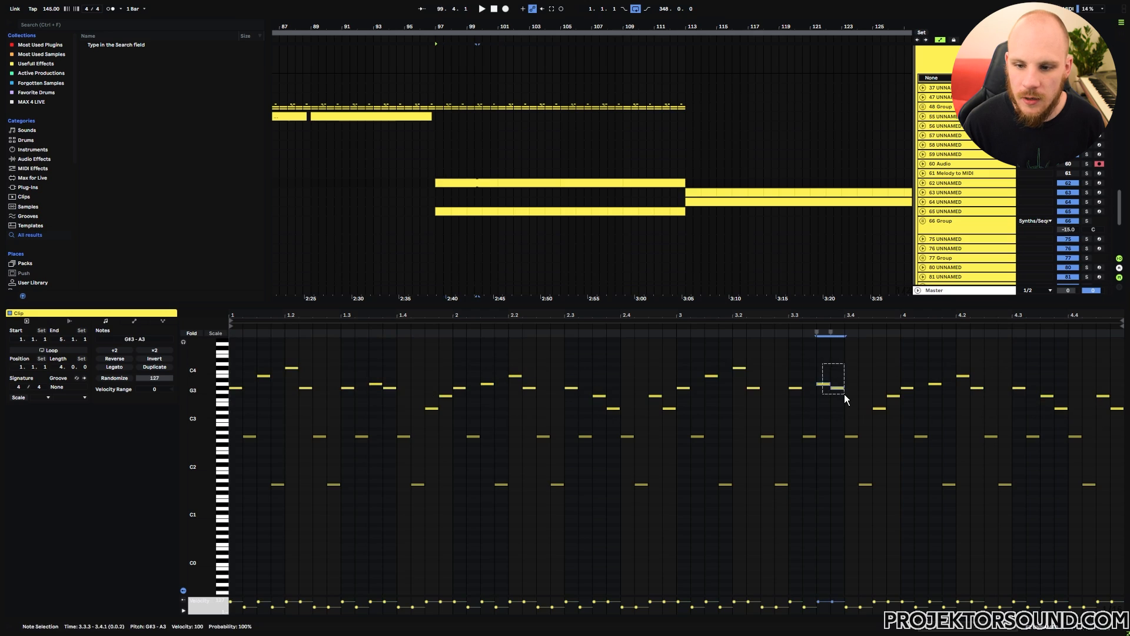
In the bar 97 bass clip, select the A1–G#1 pair on beat 1.3 and the raised F#1 and D#1 notes ending bar 2.
scroll(472, 179, up, 5)
click(467, 97)
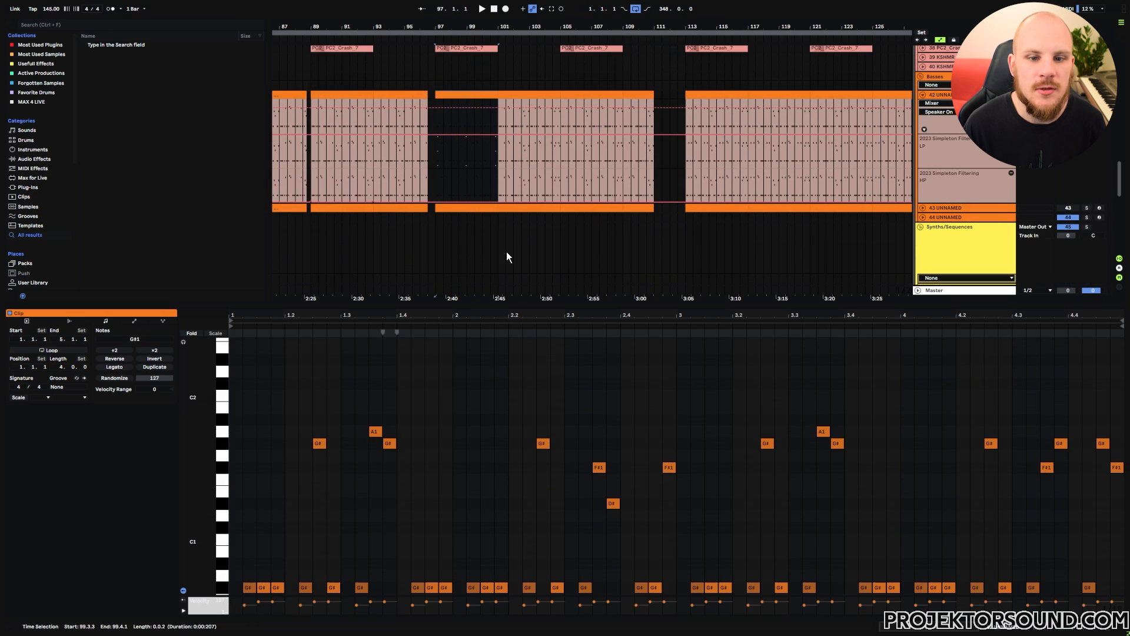
click(365, 413)
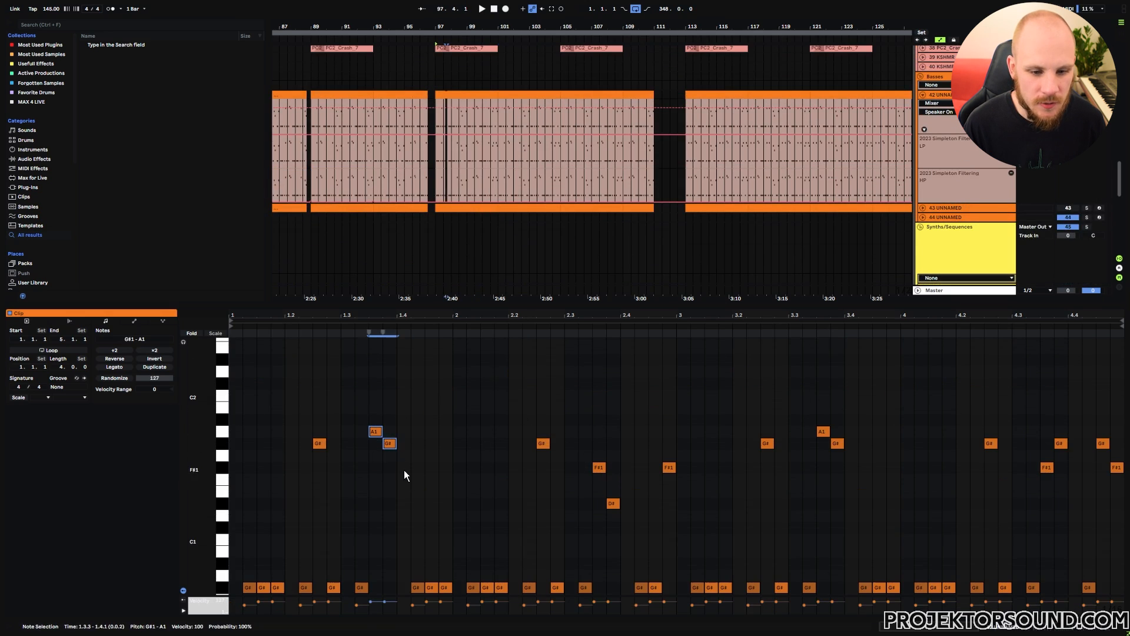
drag(592, 428, 663, 527)
In the bar 97 synth clip, select the corresponding F#3 and D#3 notes on beat 2.3 and the D#3 at 2.4.4.
scroll(468, 224, down, 5)
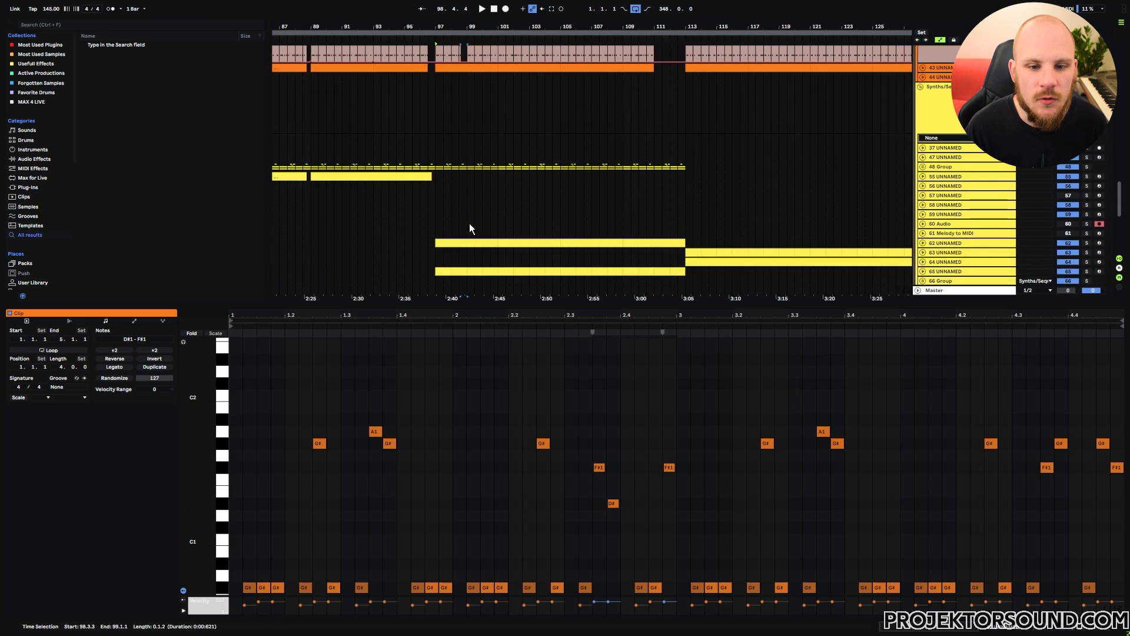
click(470, 242)
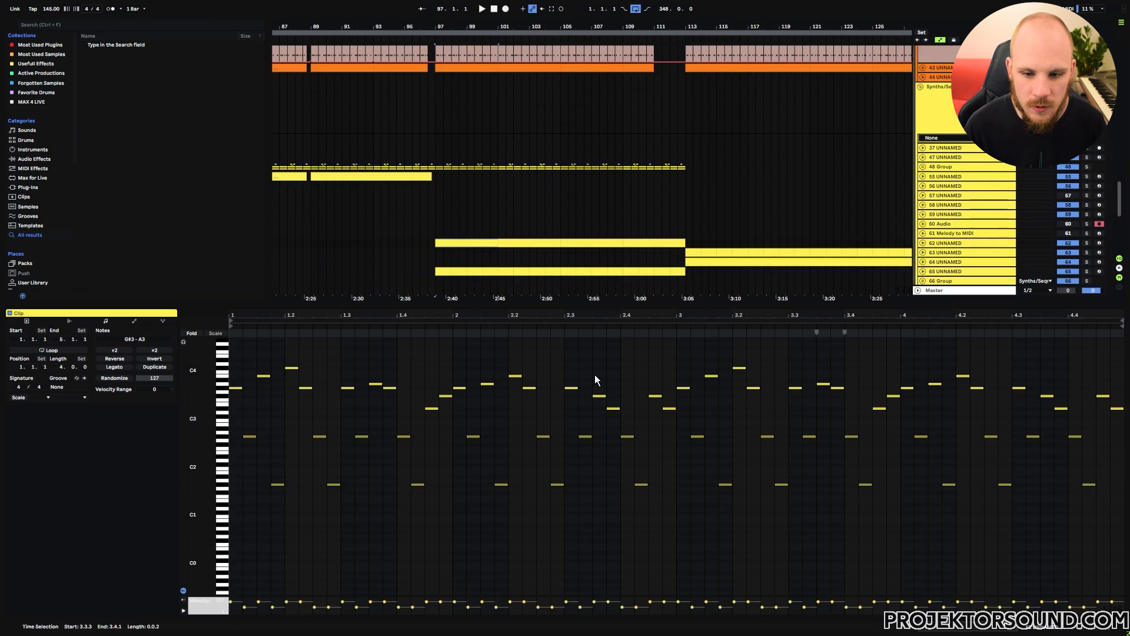
drag(595, 374, 613, 416)
click(669, 408)
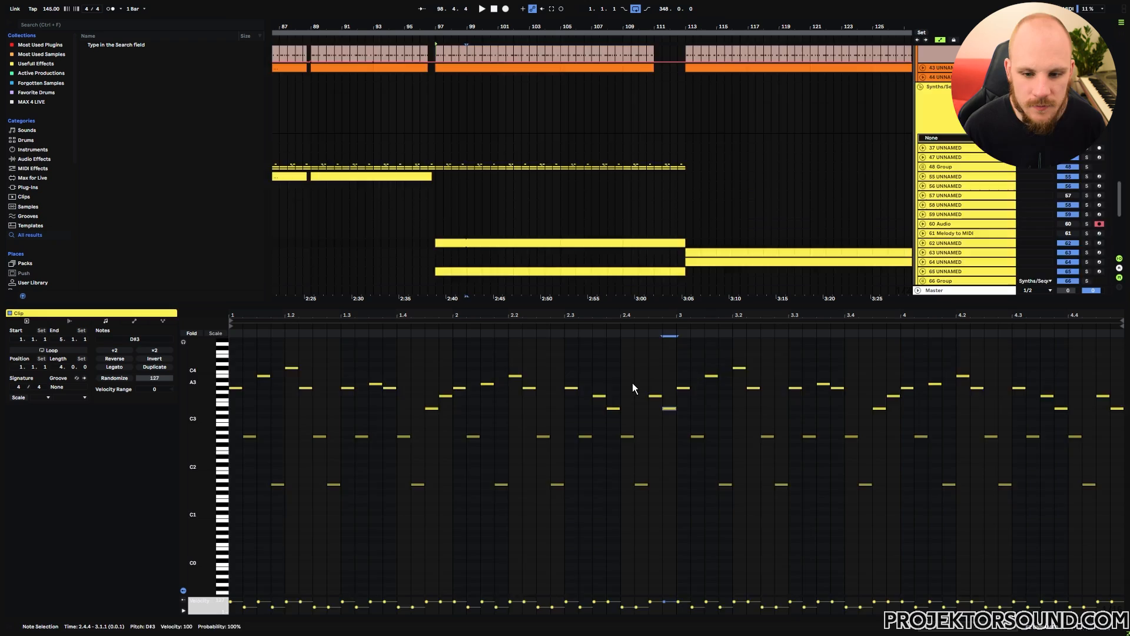
Compare the raised note groups of the bass clip by selecting those in bars 1, 2 and 3 in turn.
drag(523, 416, 617, 532)
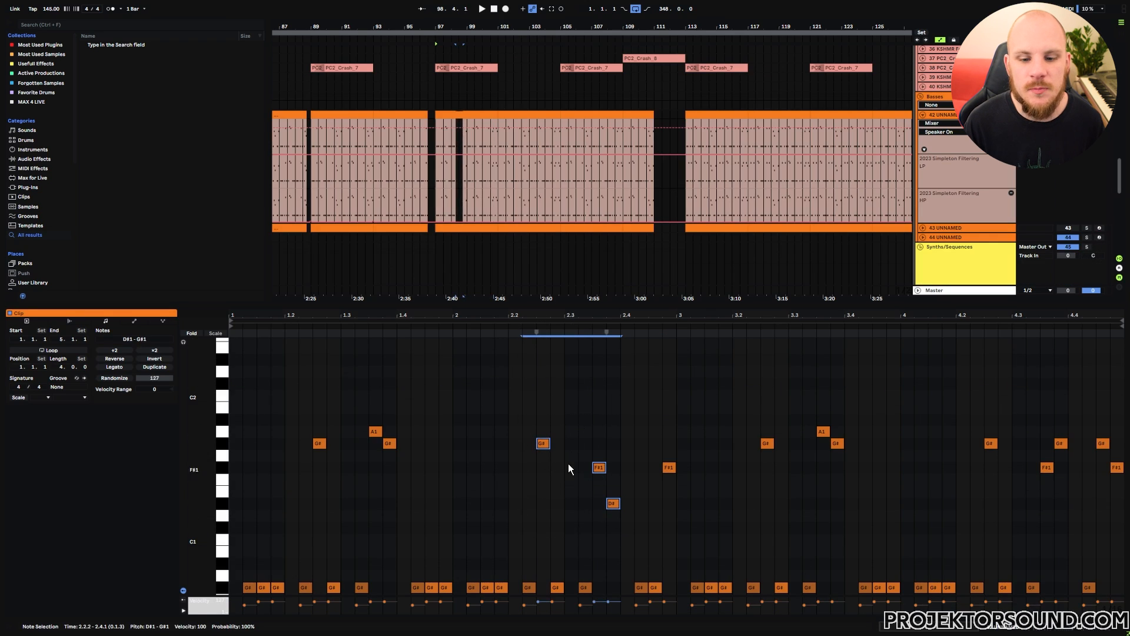
drag(529, 402, 617, 518)
drag(749, 370, 844, 484)
drag(320, 387, 440, 477)
scroll(536, 224, down, 3)
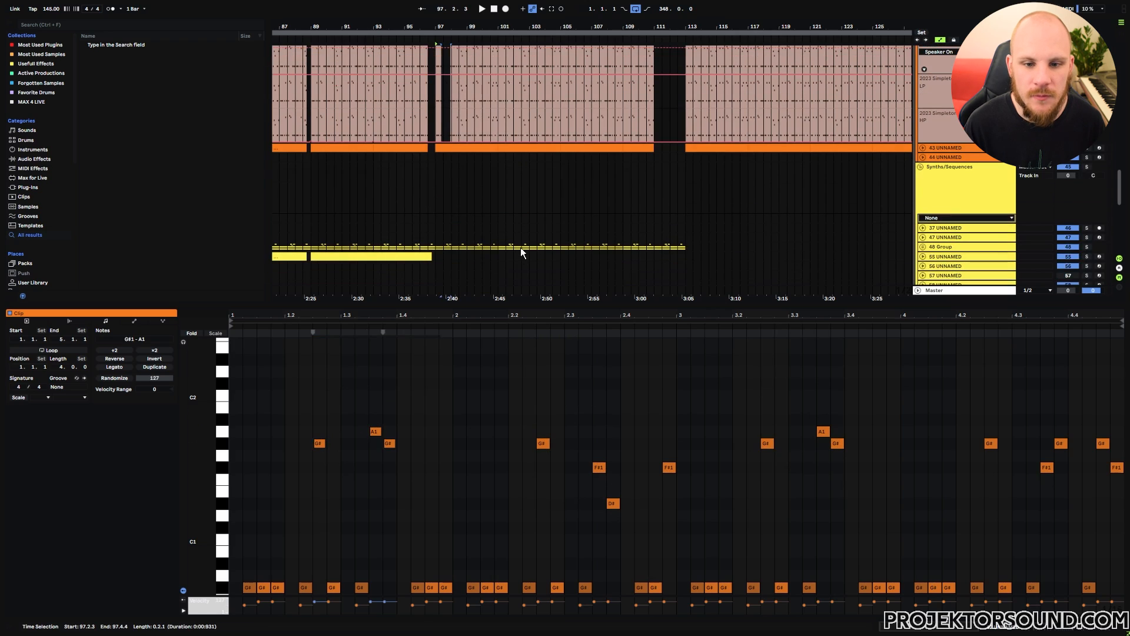
drag(521, 398, 624, 512)
Open the track 62 synth clip at bar 101 and select the G#2 at 2.2.3 and the F#3–D#3 pair on beat 2.3.
scroll(530, 224, down, 3)
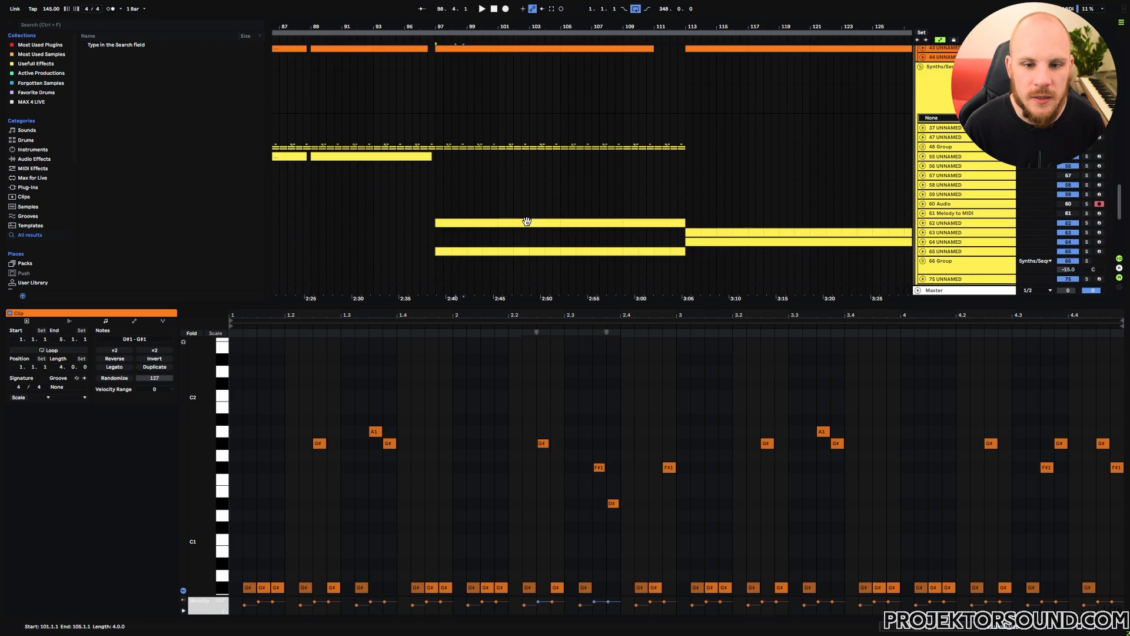
click(527, 221)
drag(567, 425, 543, 489)
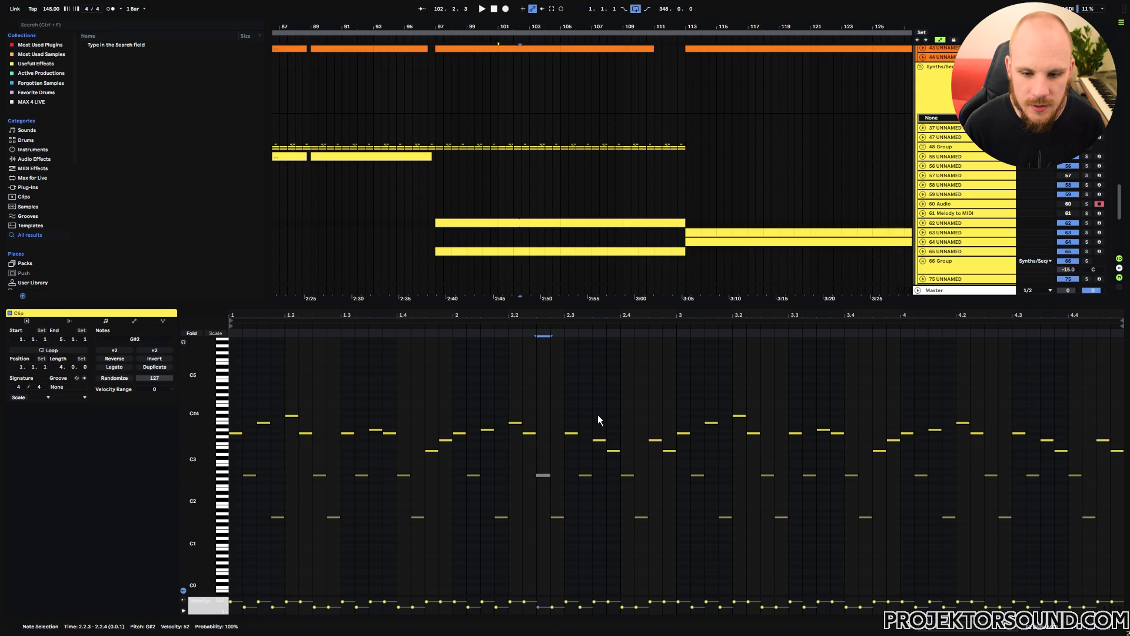
drag(598, 421, 610, 481)
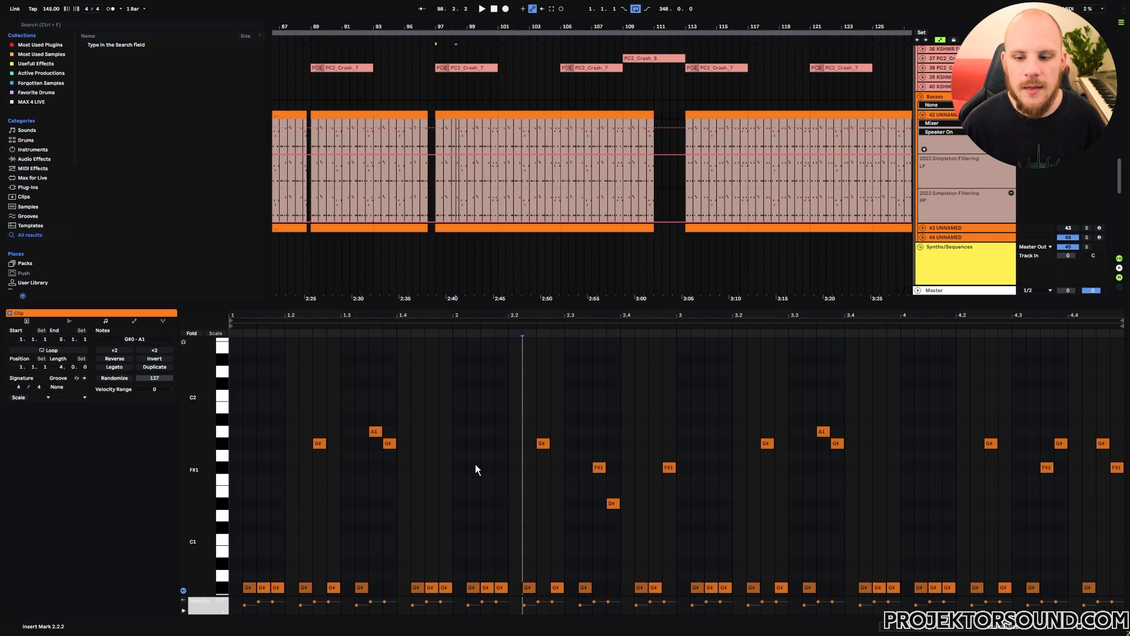
In the bass clip, select the raised notes of bars 1, 3, 2 and 4 in turn to compare the repeats and variations.
drag(260, 403, 395, 464)
drag(733, 393, 885, 486)
drag(510, 410, 726, 545)
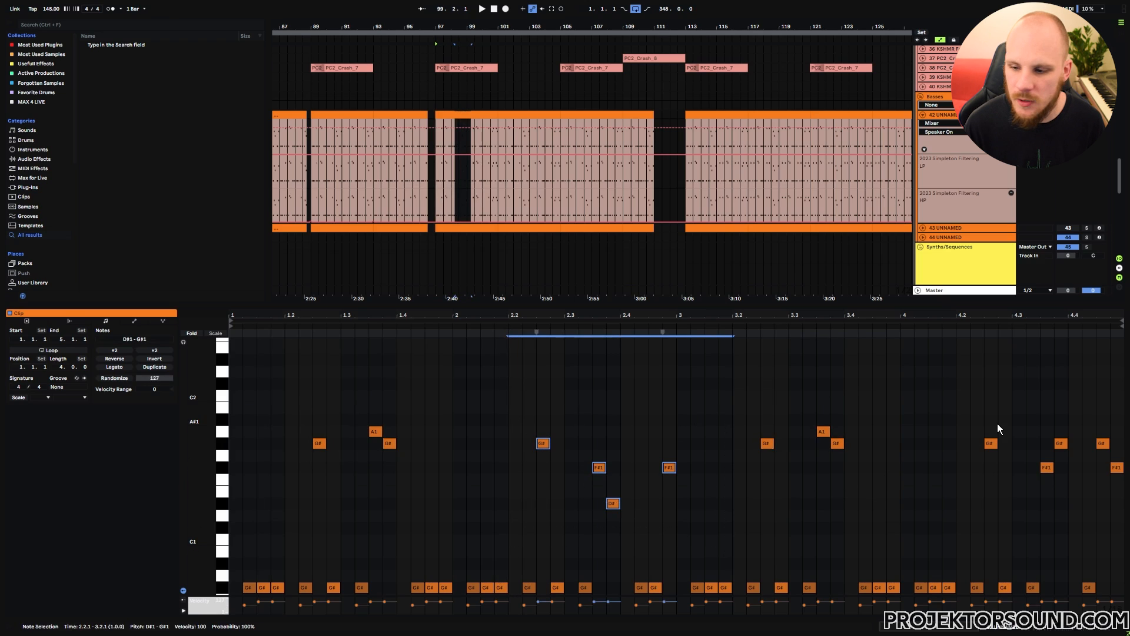
drag(971, 402, 1126, 482)
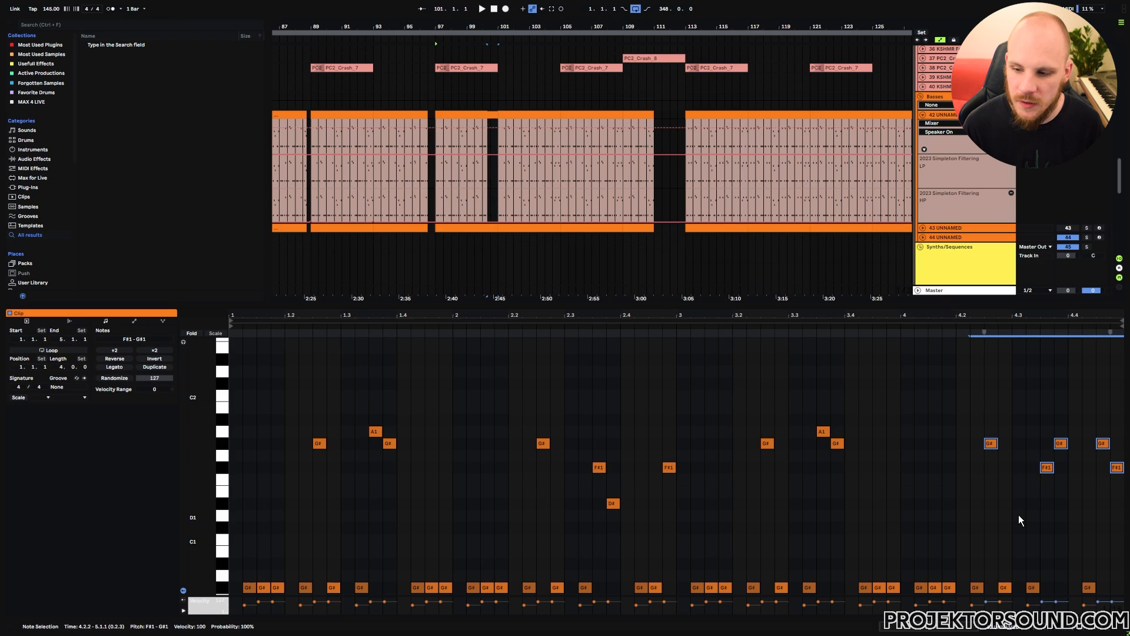
Try raising the bass clip's D#1 note on beat 2.3 to G#1 and the G#0 at 2.4.3 by one octave.
click(613, 504)
key(Up)
key(Up)
key(Up)
key(Up)
key(Up)
click(655, 587)
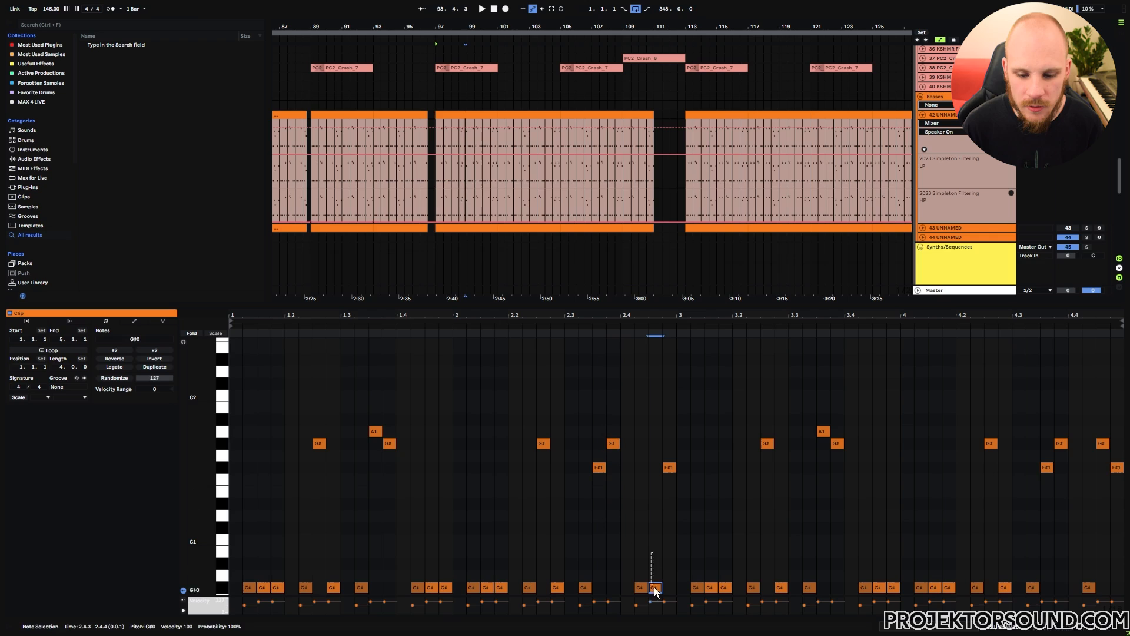
key(shift+Up)
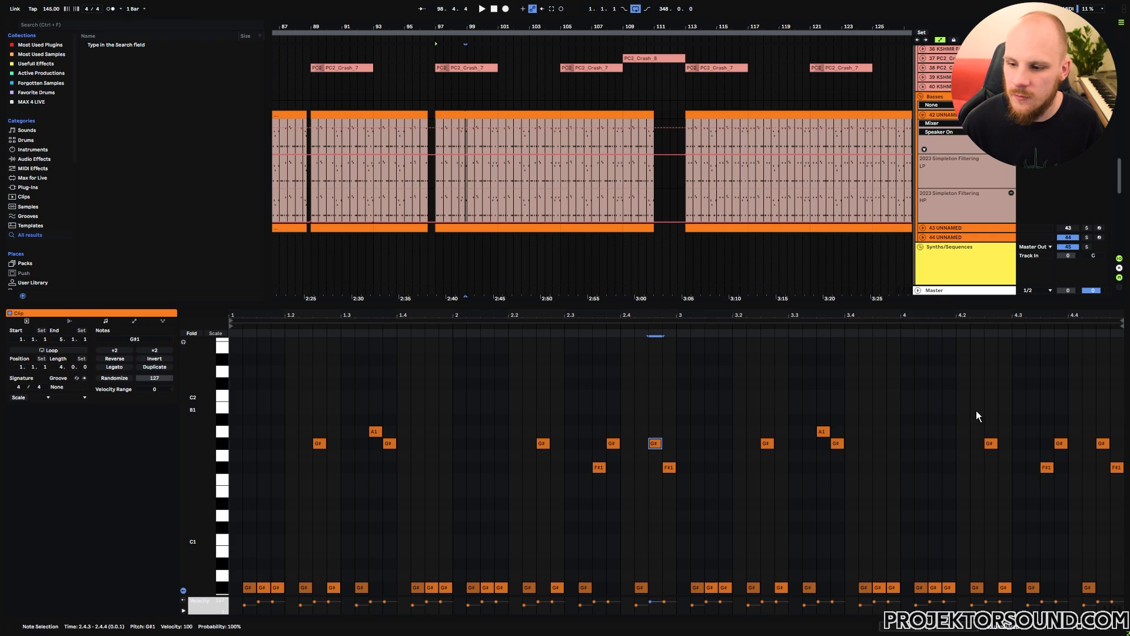
Undo the trial pitch changes to the bass notes in bar 2.
drag(979, 416, 984, 512)
click(702, 510)
key(ctrl+z)
key(ctrl+z)
key(ctrl+z)
key(ctrl+z)
key(ctrl+z)
key(ctrl+z)
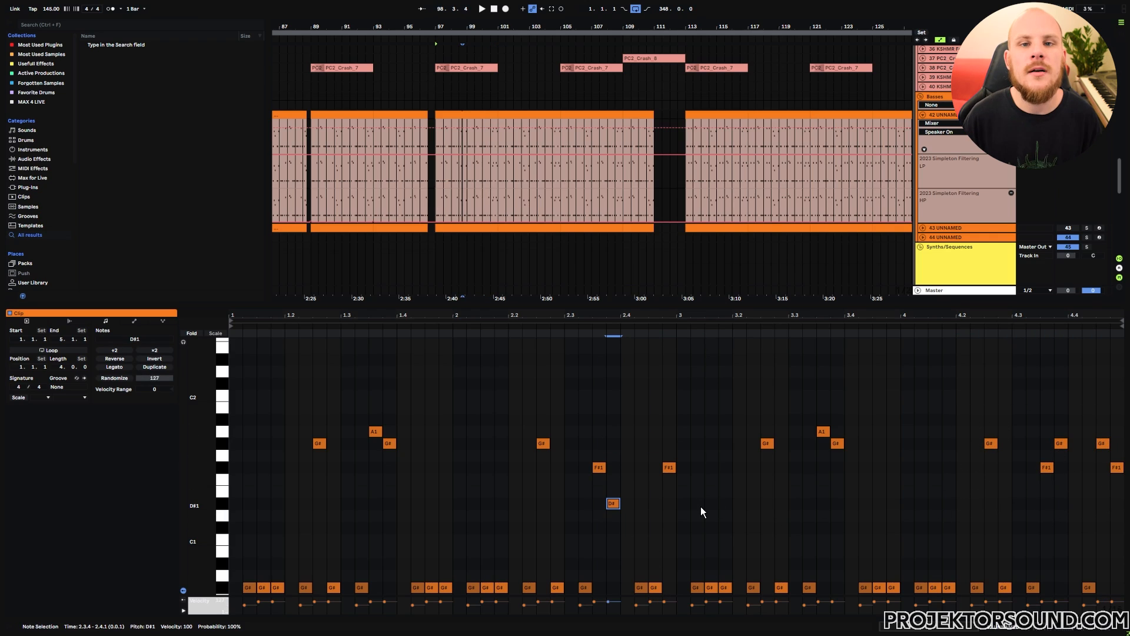
In the bass clip, select the gaps beneath the raised notes of bars 1 and 2 and the neighbouring G#0 notes to examine the low line.
click(565, 500)
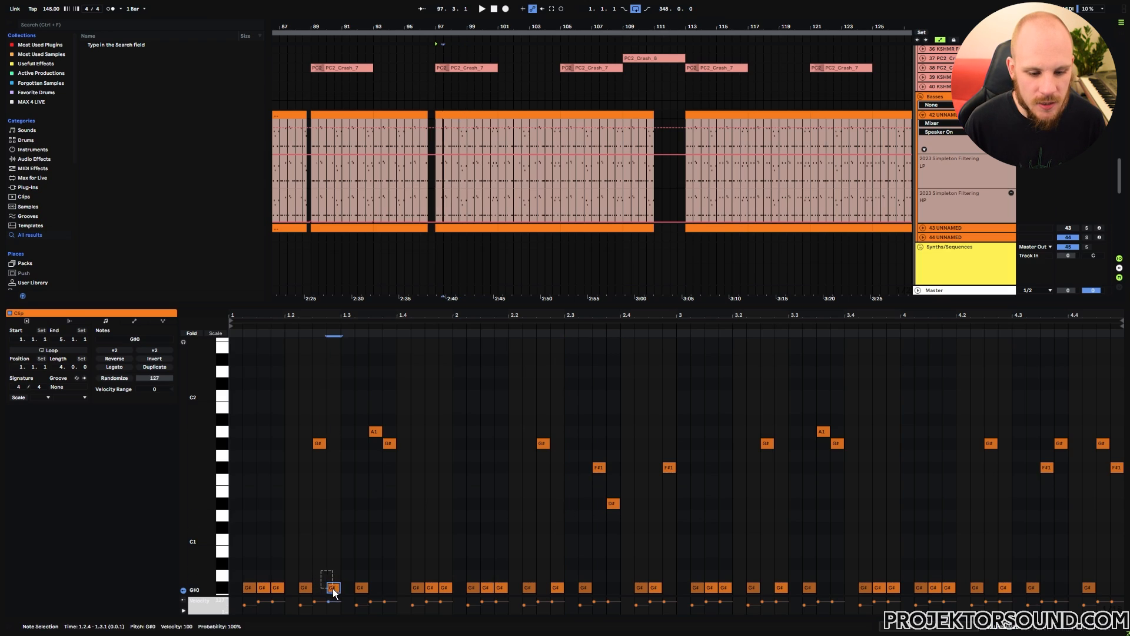
drag(375, 585, 391, 589)
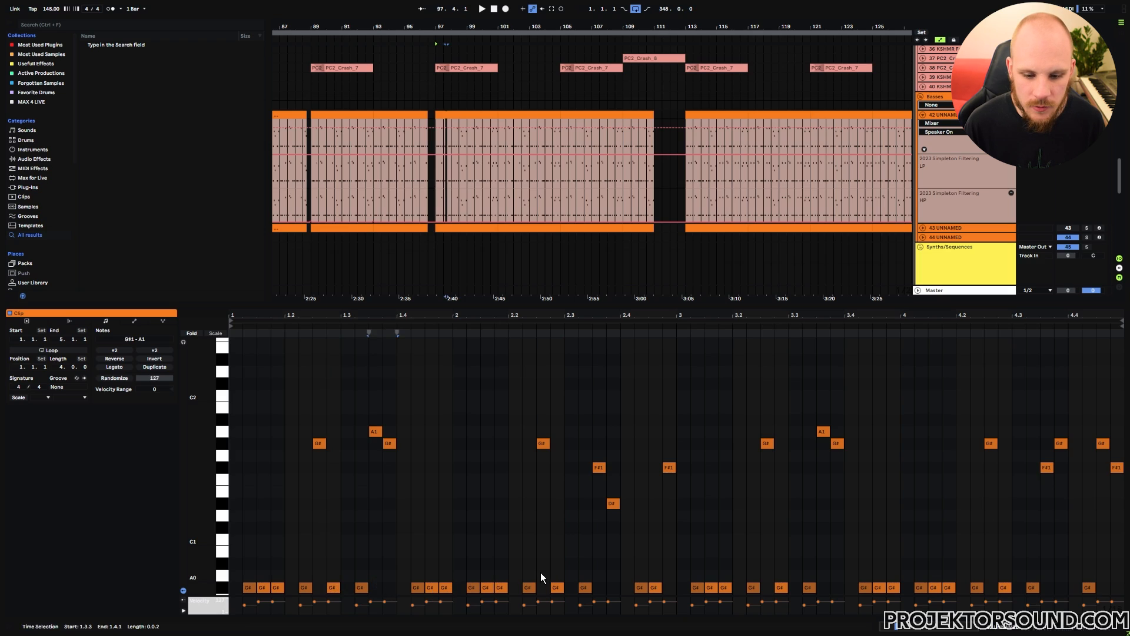
drag(540, 573, 615, 588)
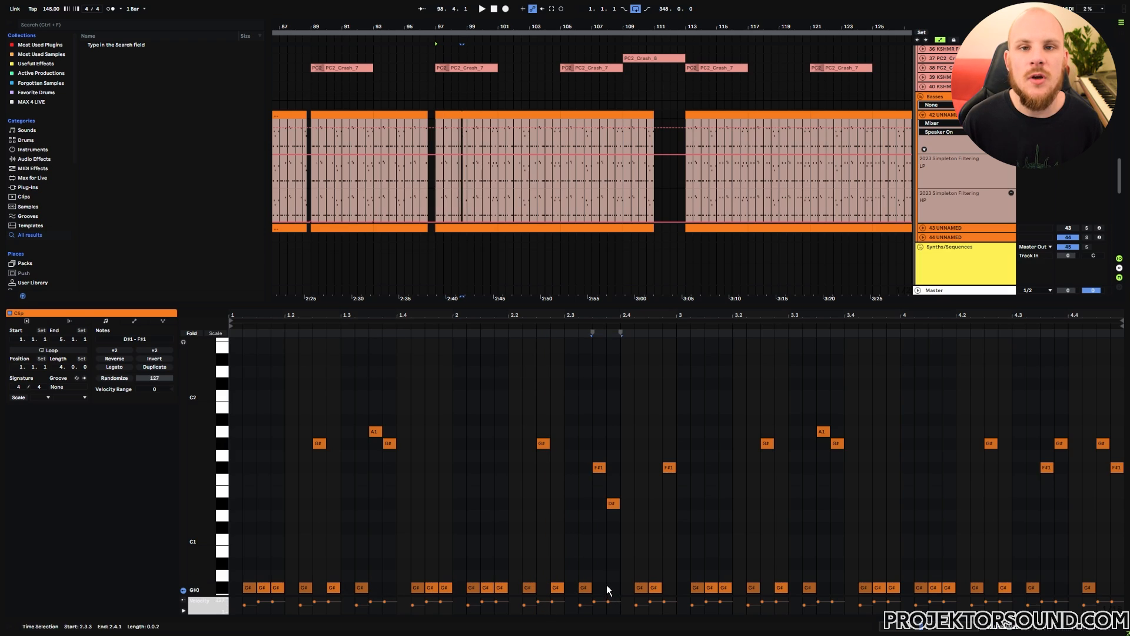
click(641, 588)
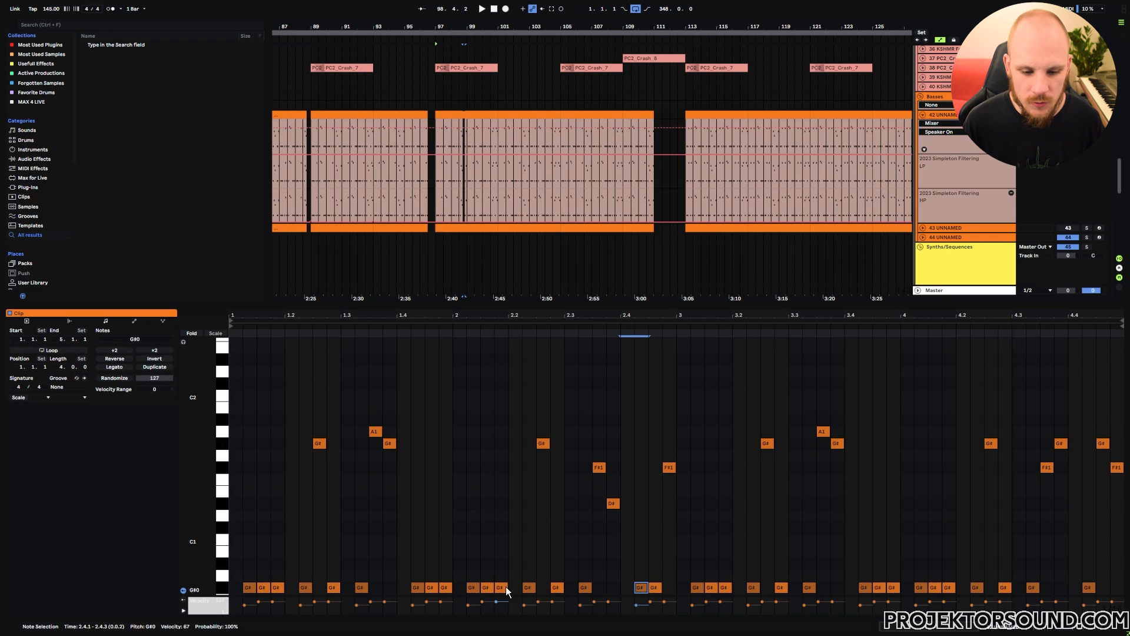
click(473, 588)
click(362, 588)
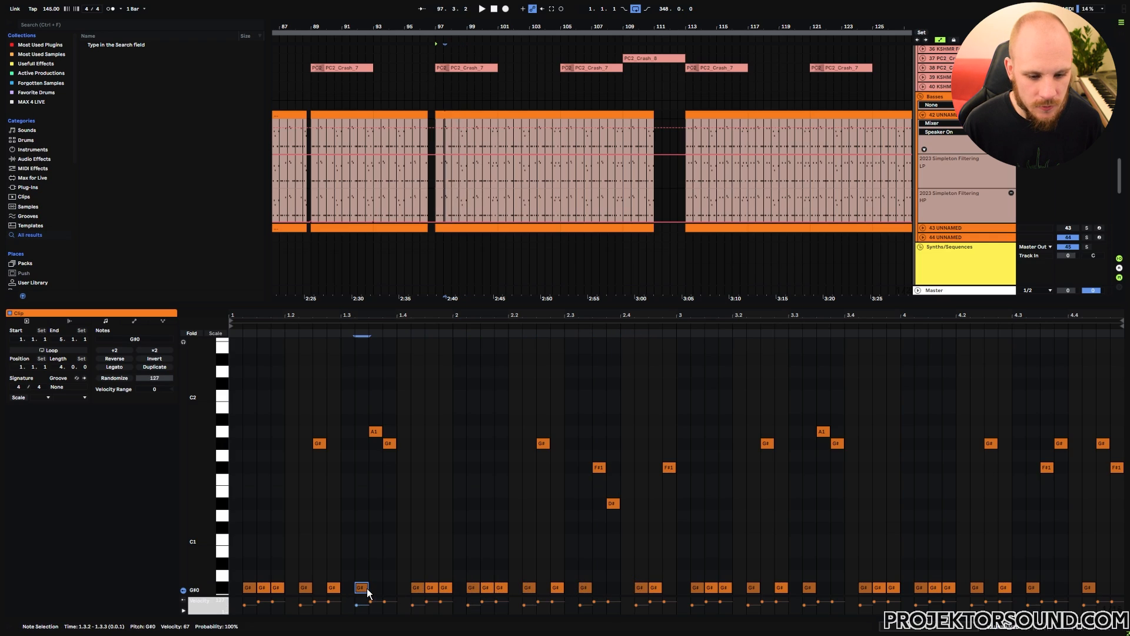
click(346, 541)
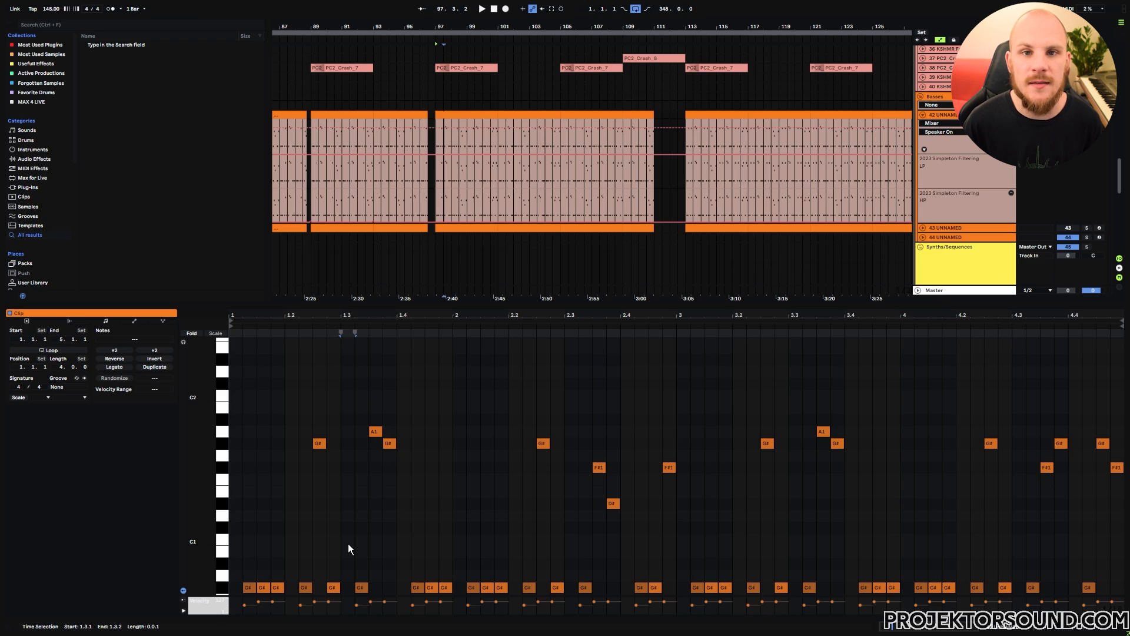
Select the bass clip at bars 105–109, open the variation at bars 113–117 and select all of its G#0 notes.
drag(560, 126, 624, 126)
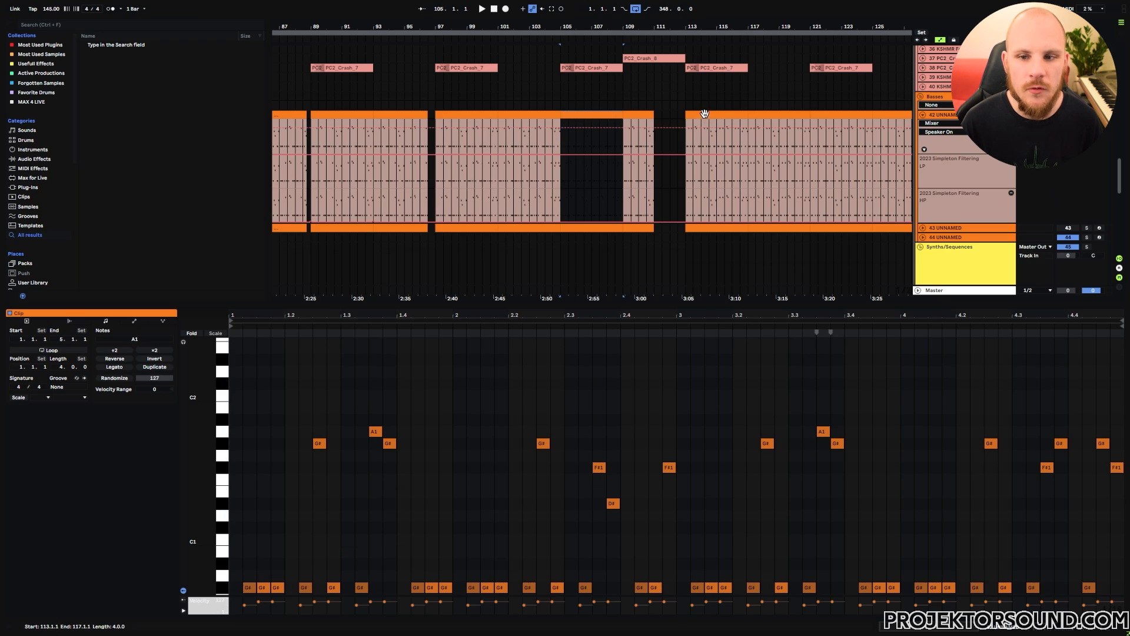
click(704, 115)
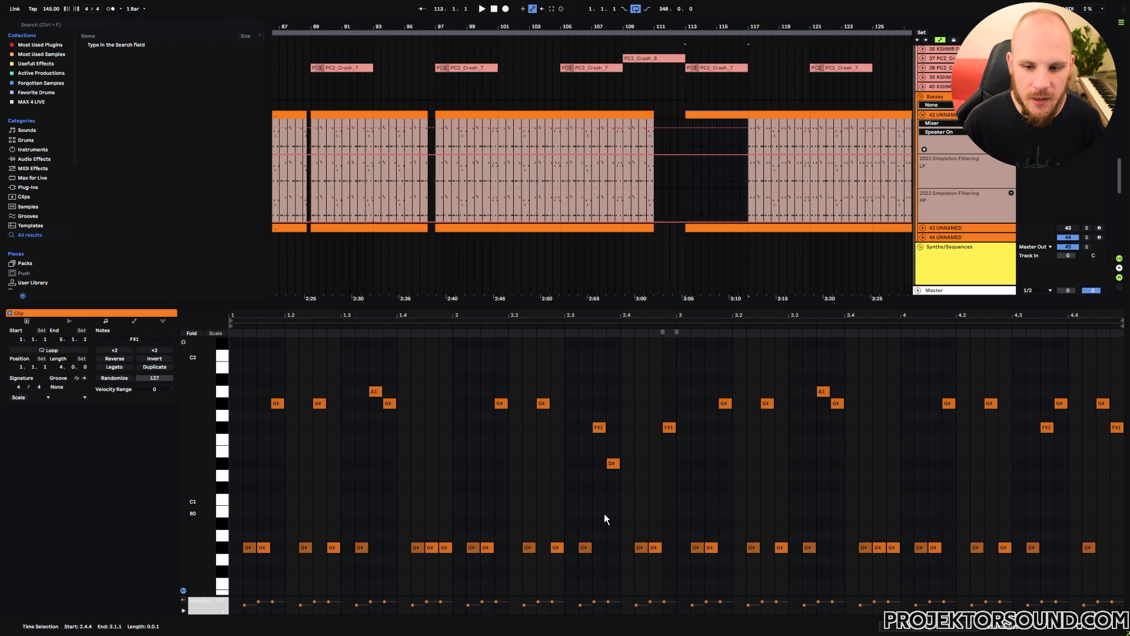
click(224, 550)
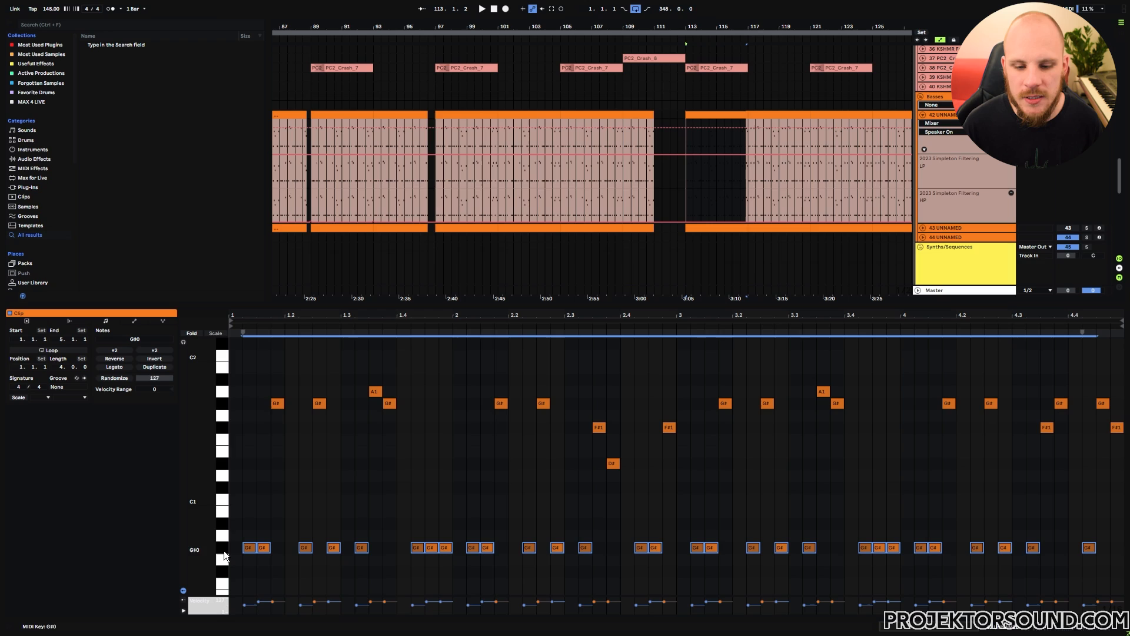
Try lowering all the raised D#1–A1 notes of the bar 113 bass clip by one octave, and return them to their original octave.
drag(239, 386, 231, 478)
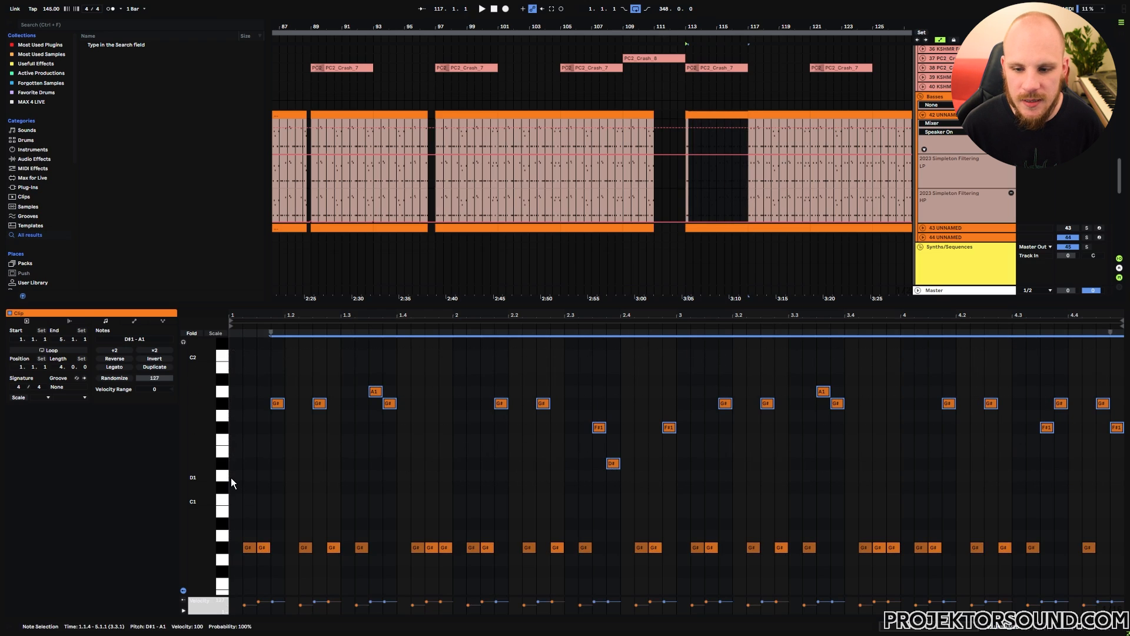
key(shift+Down)
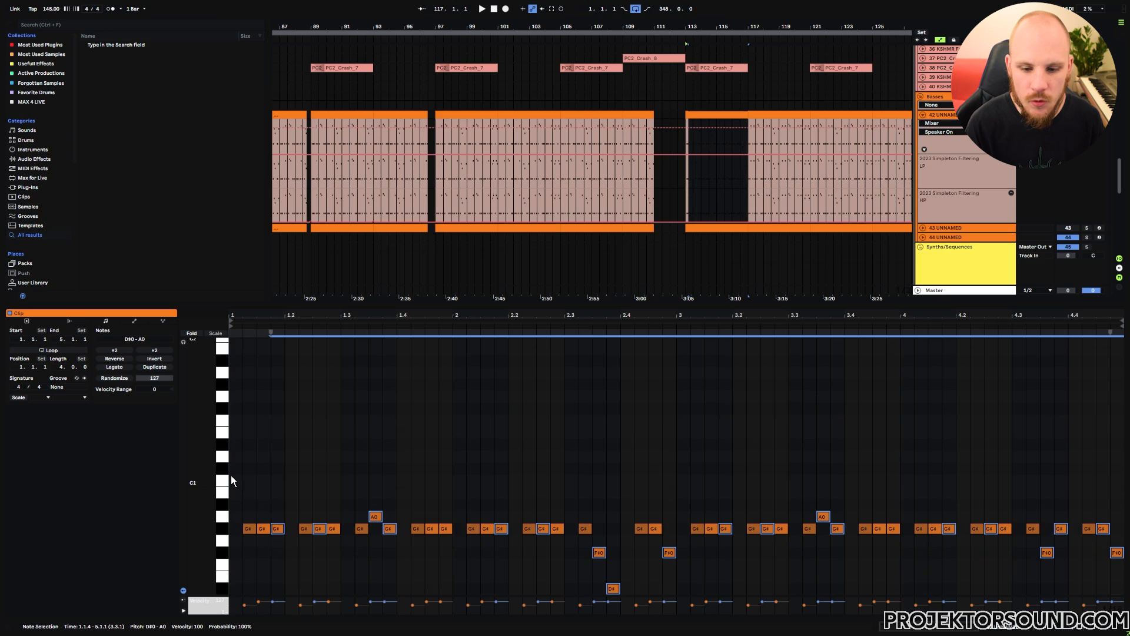
key(shift+Up)
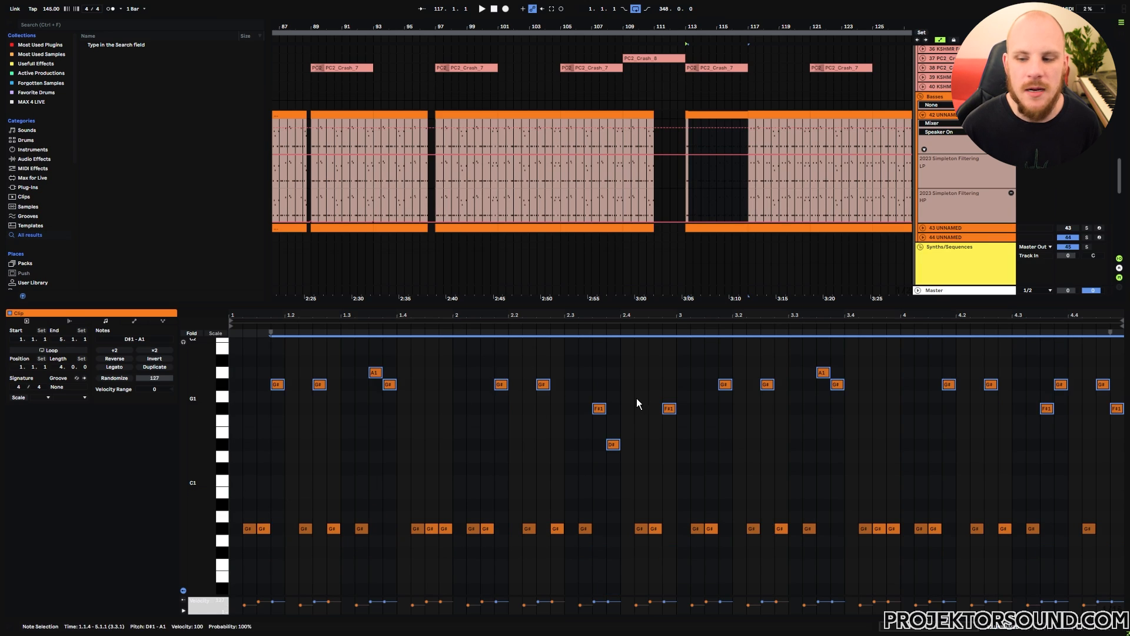
click(677, 415)
Select track 62 from bar 113 to 128.3.1 to check the synth section above the new bass variation, and clear the selection at bar 129.
scroll(634, 254, down, 5)
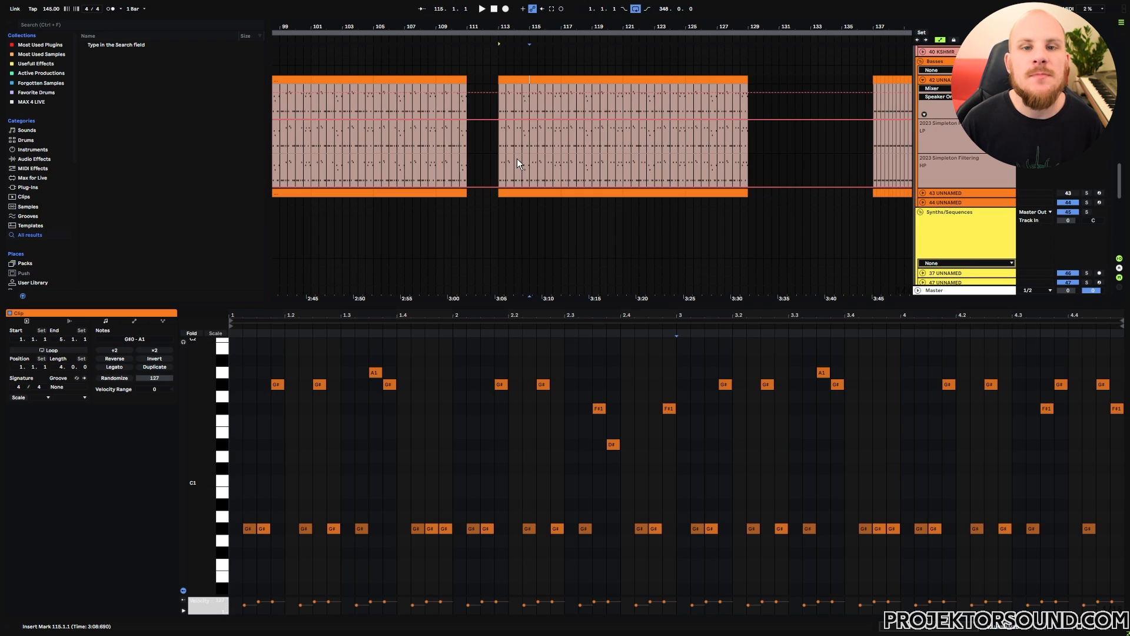
scroll(521, 159, down, 5)
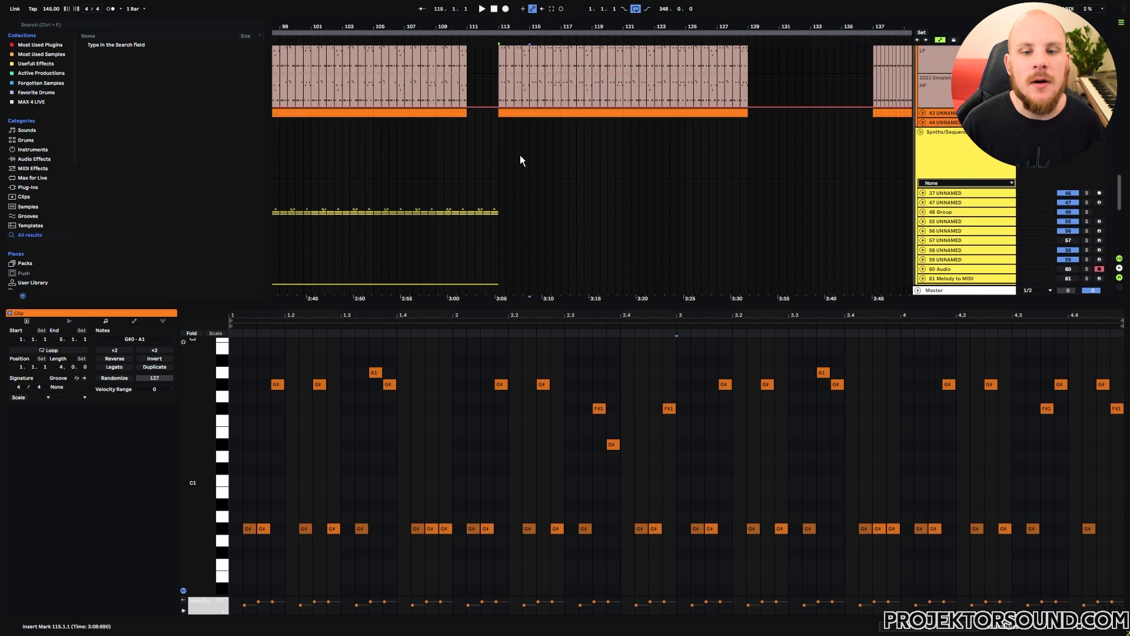
drag(500, 168, 740, 170)
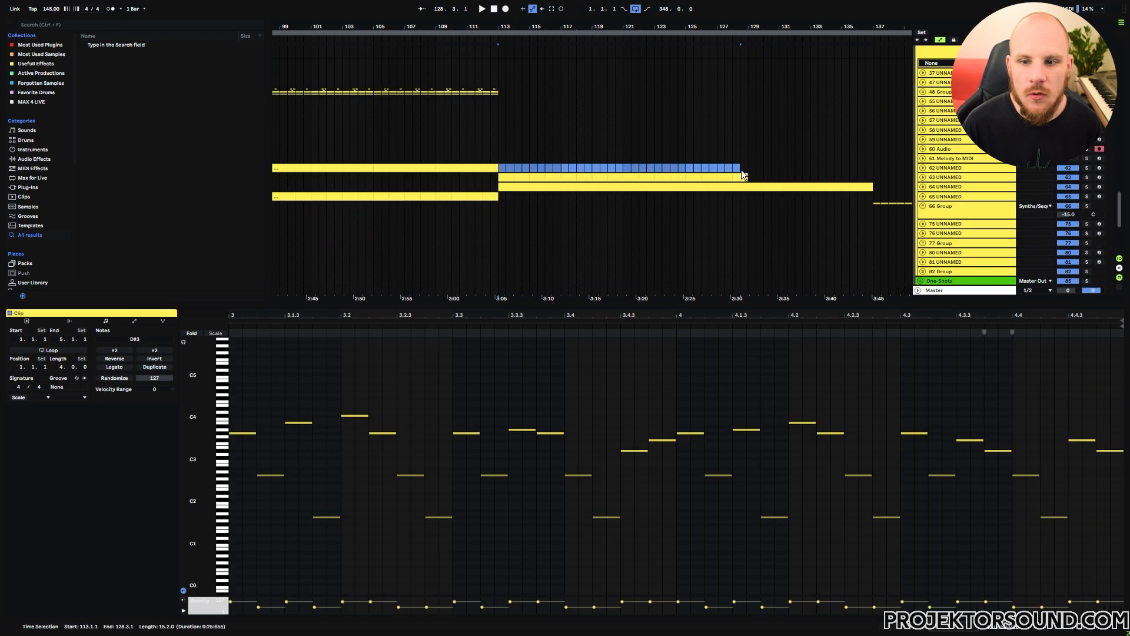
click(747, 170)
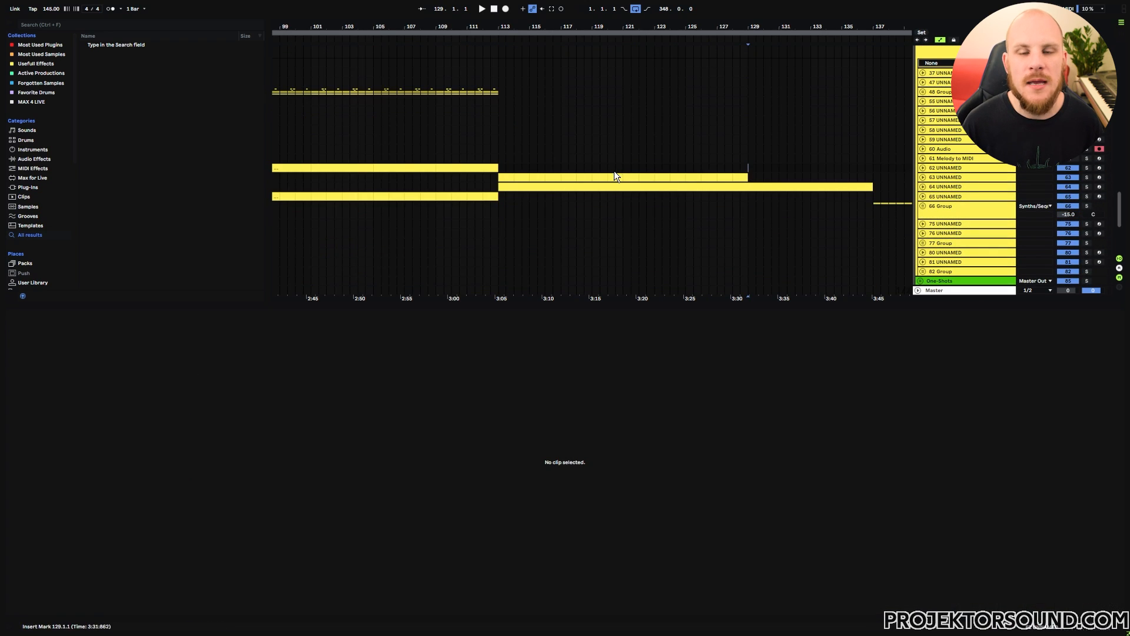
Play the arrangement from the start of the bass clip at bar 113.
scroll(509, 169, up, 5)
click(500, 124)
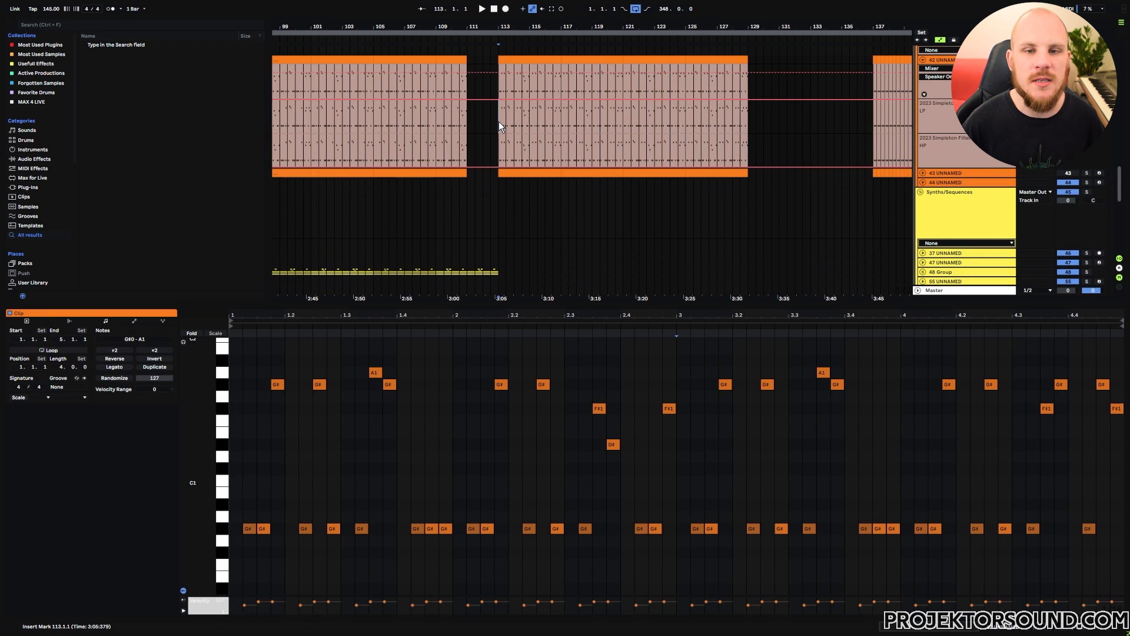
scroll(510, 170, down, 4)
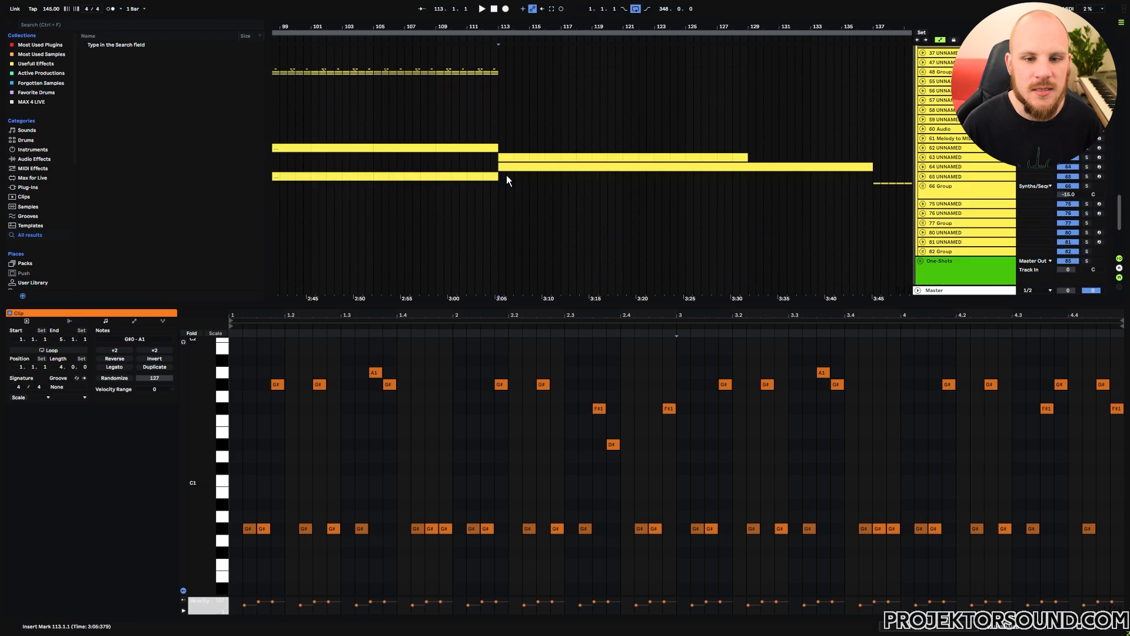
scroll(507, 180, up, 4)
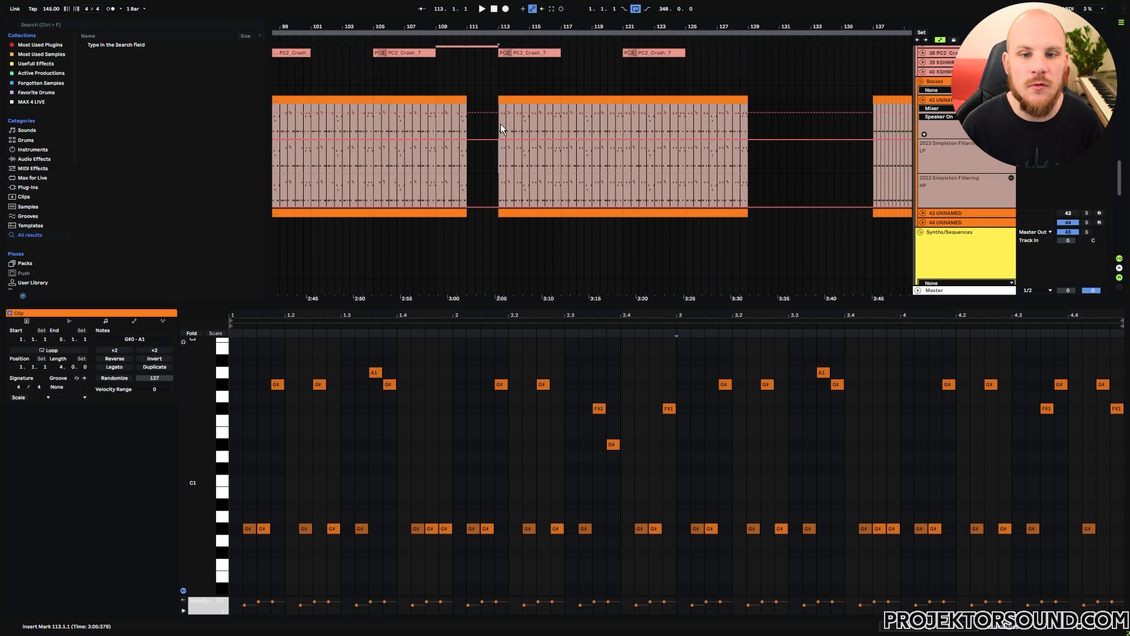
key(space)
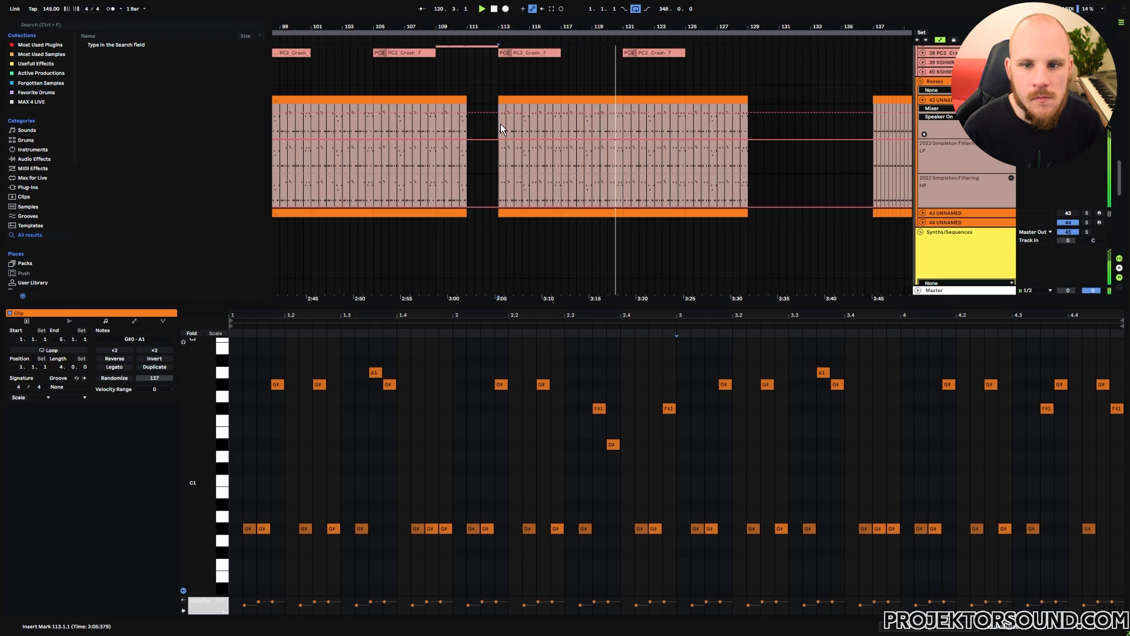
Solo synth track 63 and play its sequence from bar 113.
scroll(501, 128, up, 5)
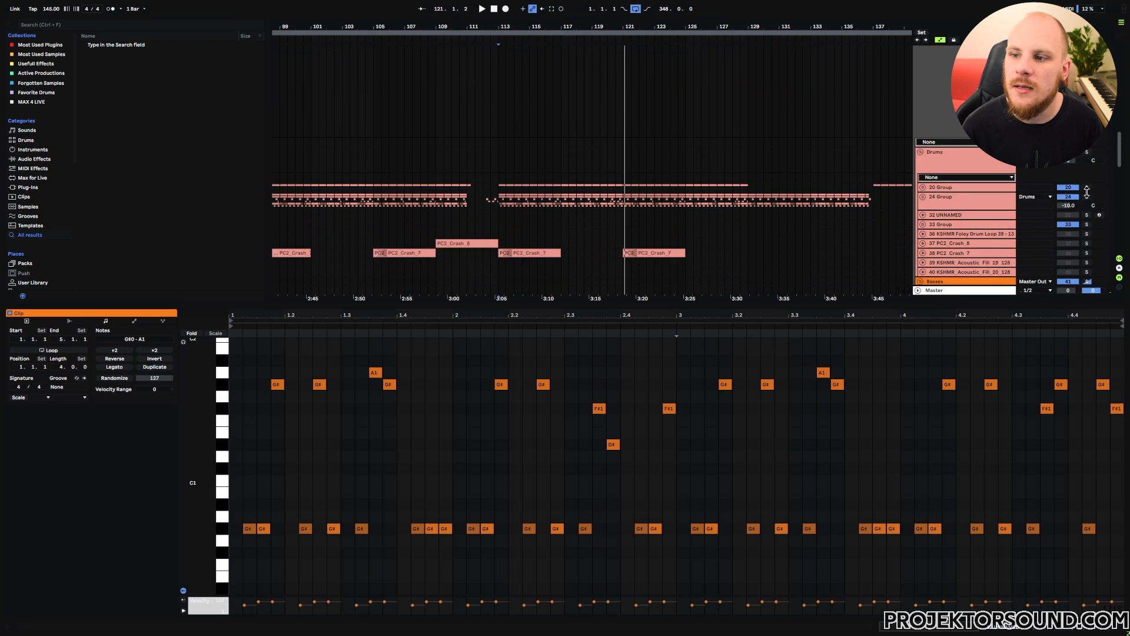
scroll(783, 164, down, 15)
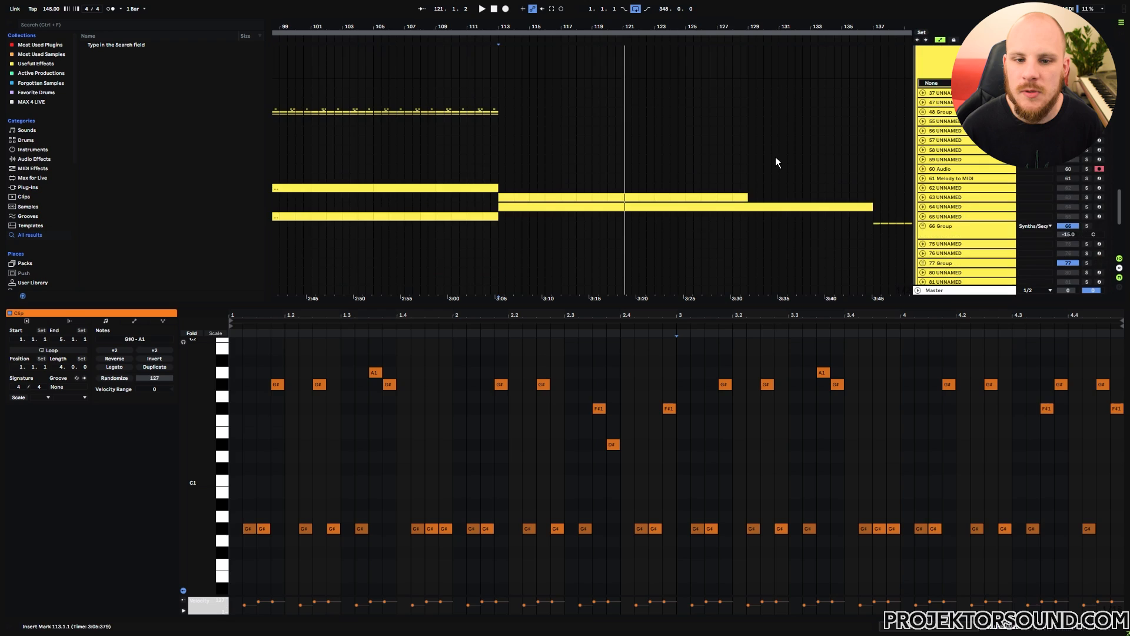
click(1088, 197)
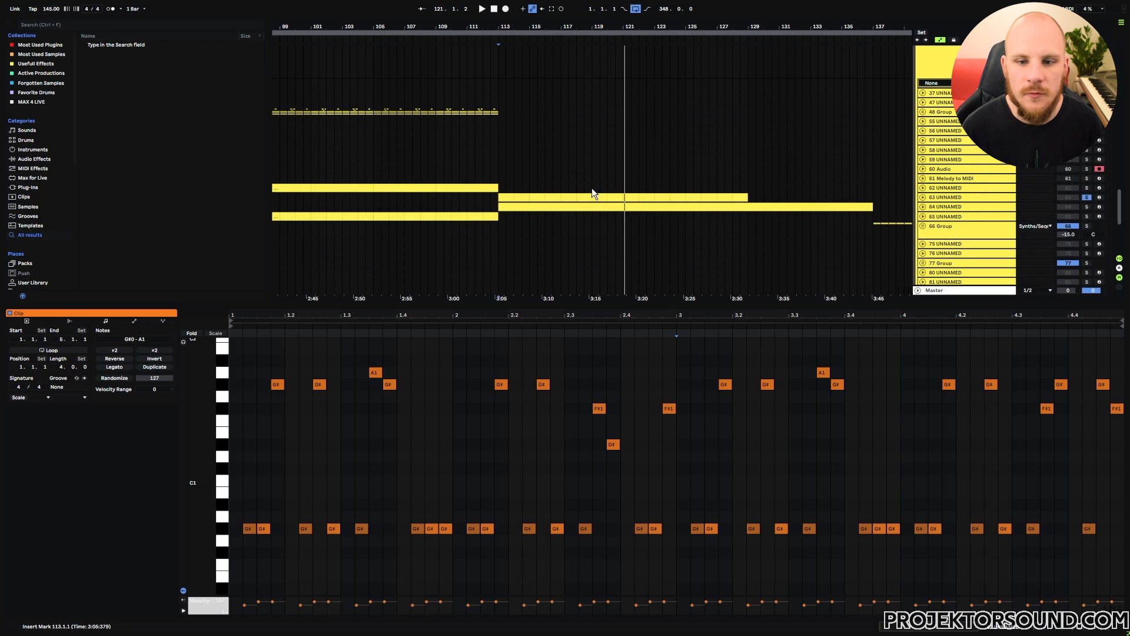
key(space)
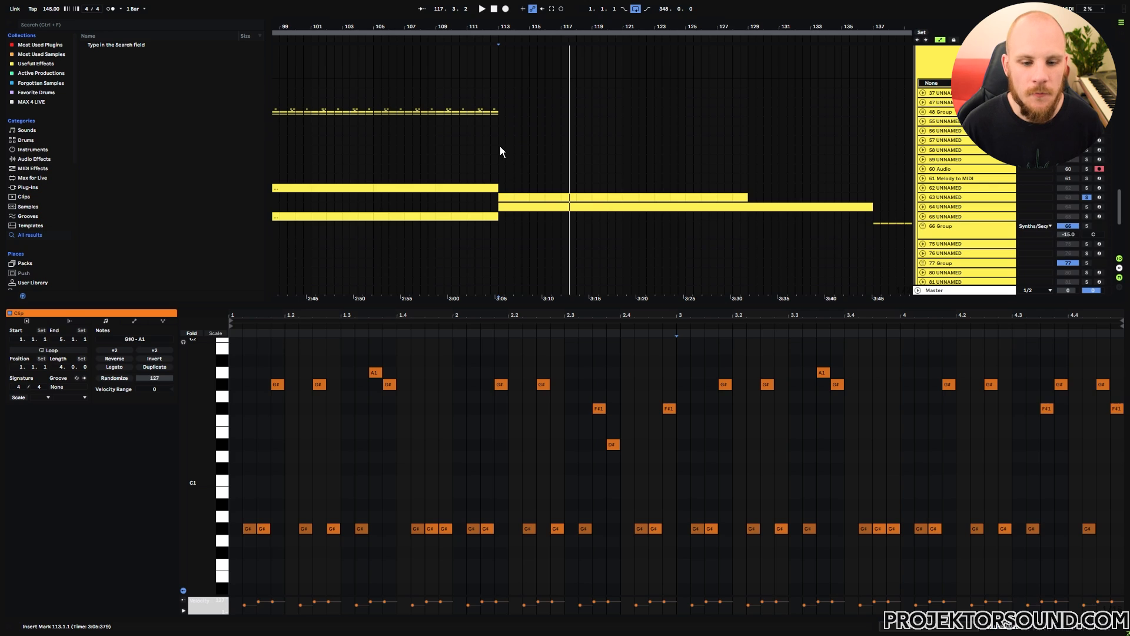
Play the bassline section from bar 169 and stop playback after listening to it.
drag(496, 153, 625, 250)
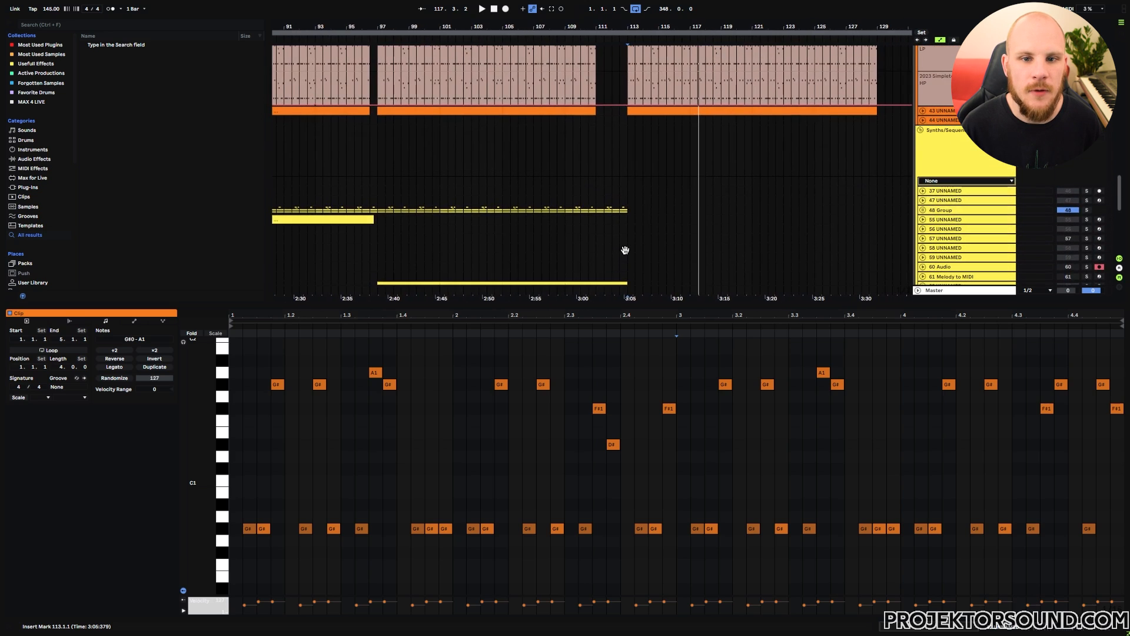
scroll(547, 165, up, 5)
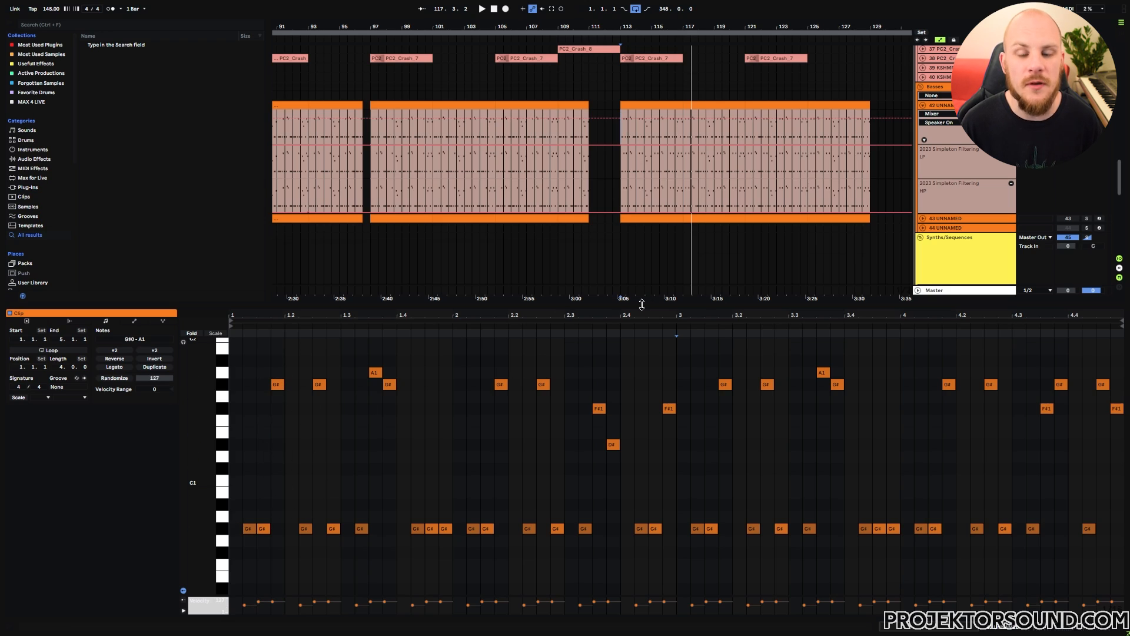
scroll(642, 215, right, 10)
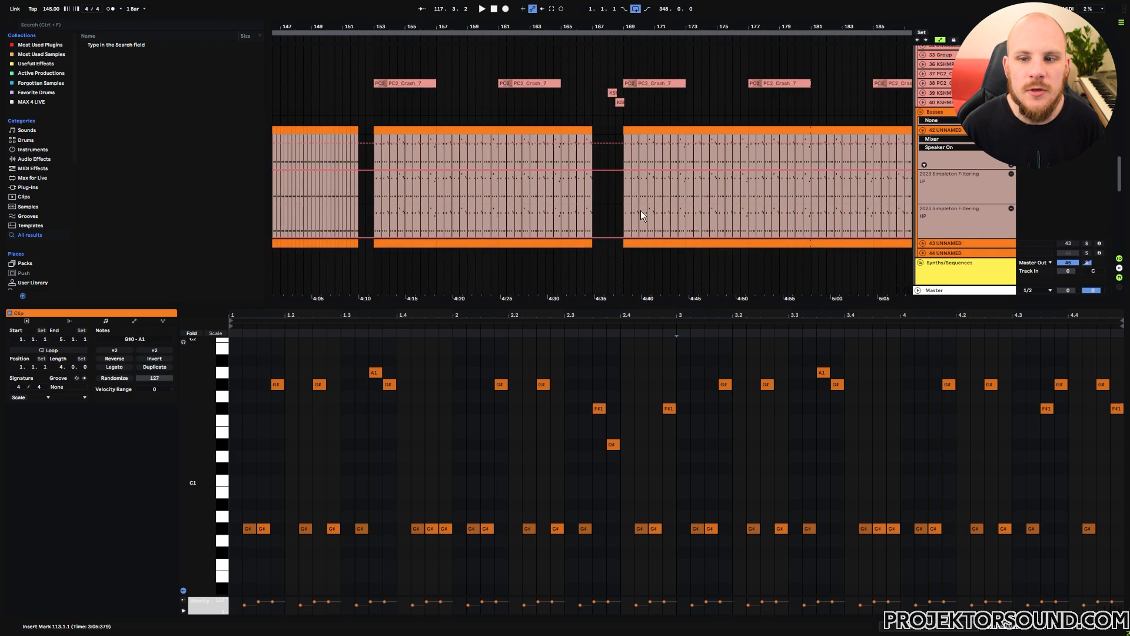
scroll(641, 210, right, 3)
click(534, 146)
key(space)
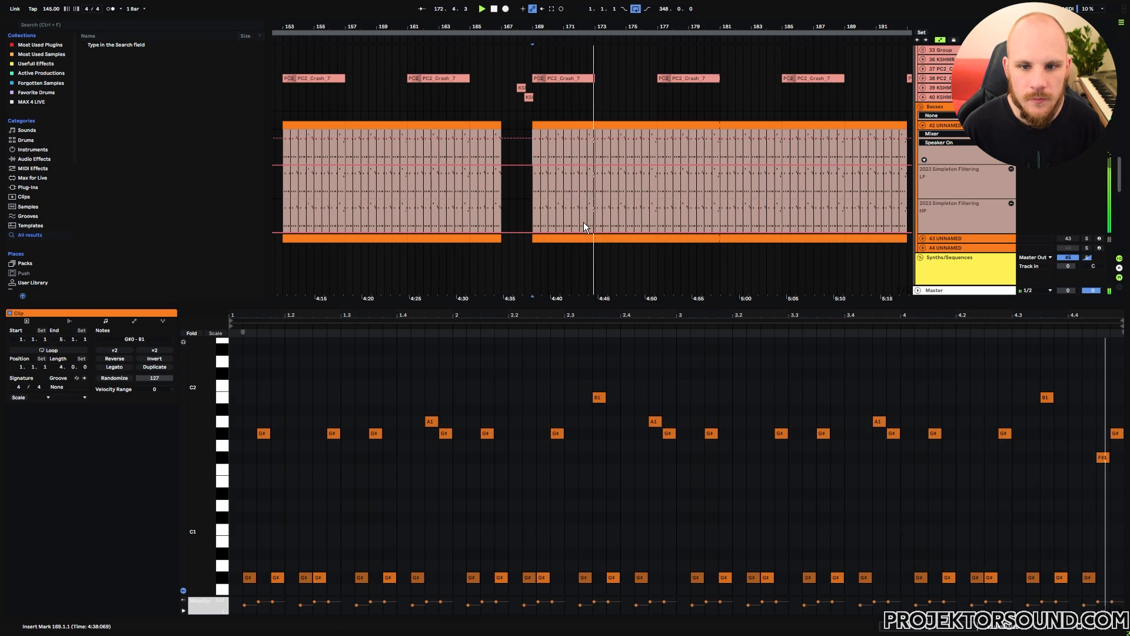
key(space)
In the bar 169 bass clip, select all the raised F#1–B1 notes and the B1 note at 2.3.3 to examine the new melody.
drag(248, 365, 1119, 485)
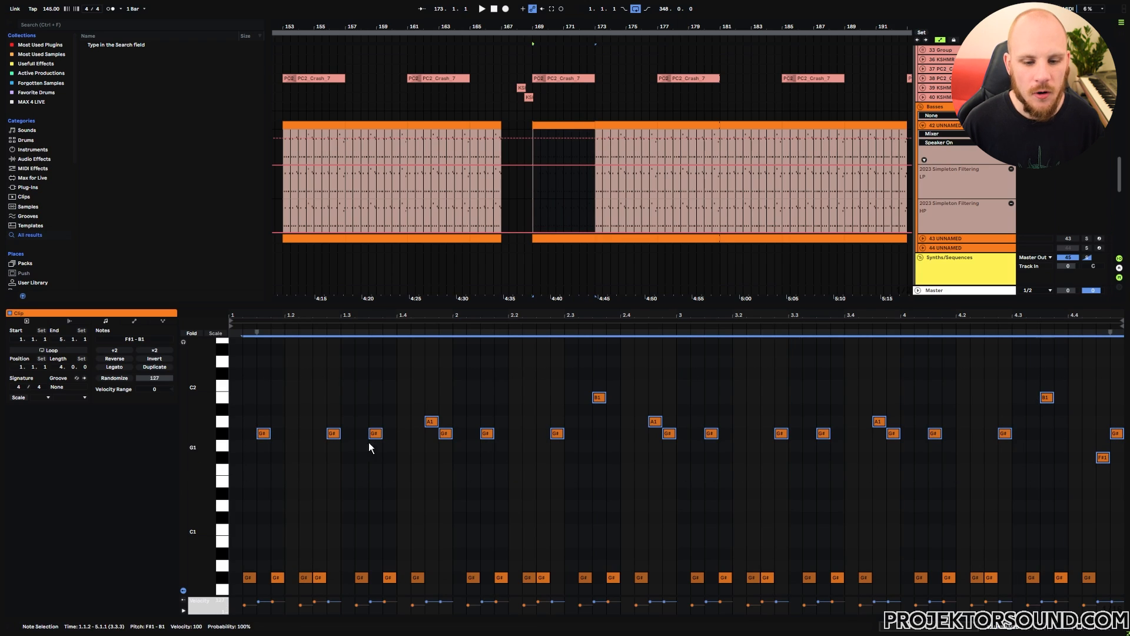
click(599, 398)
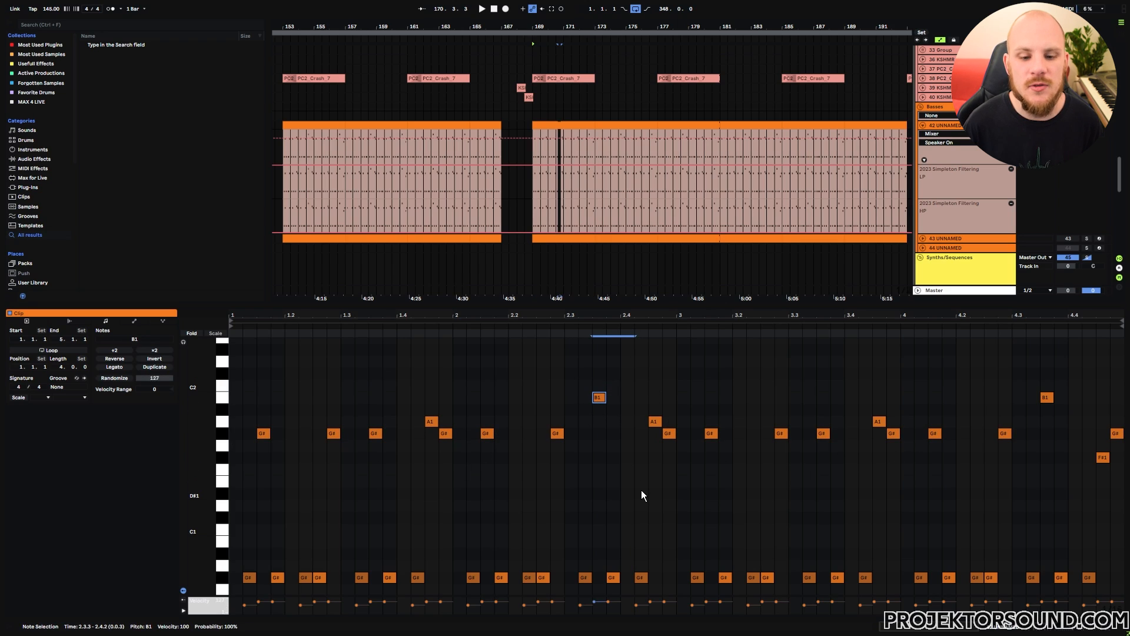
click(642, 469)
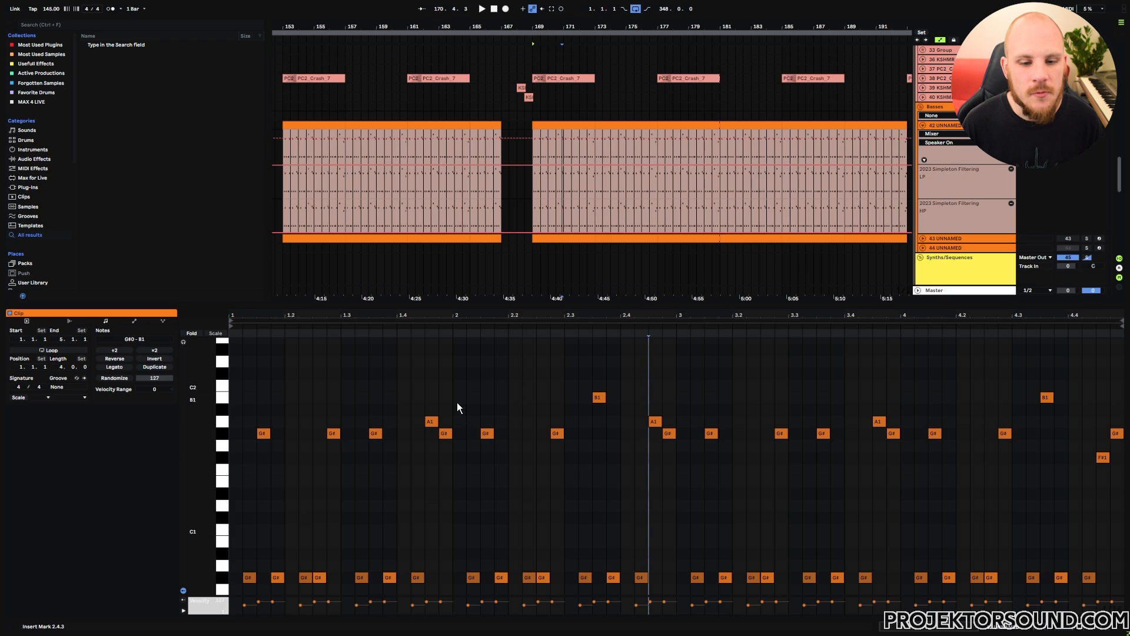
Select the raised notes of bar 1, bar 3 and bar 1 again in the bar 169 bass clip to compare the repeated phrases.
drag(450, 393, 232, 472)
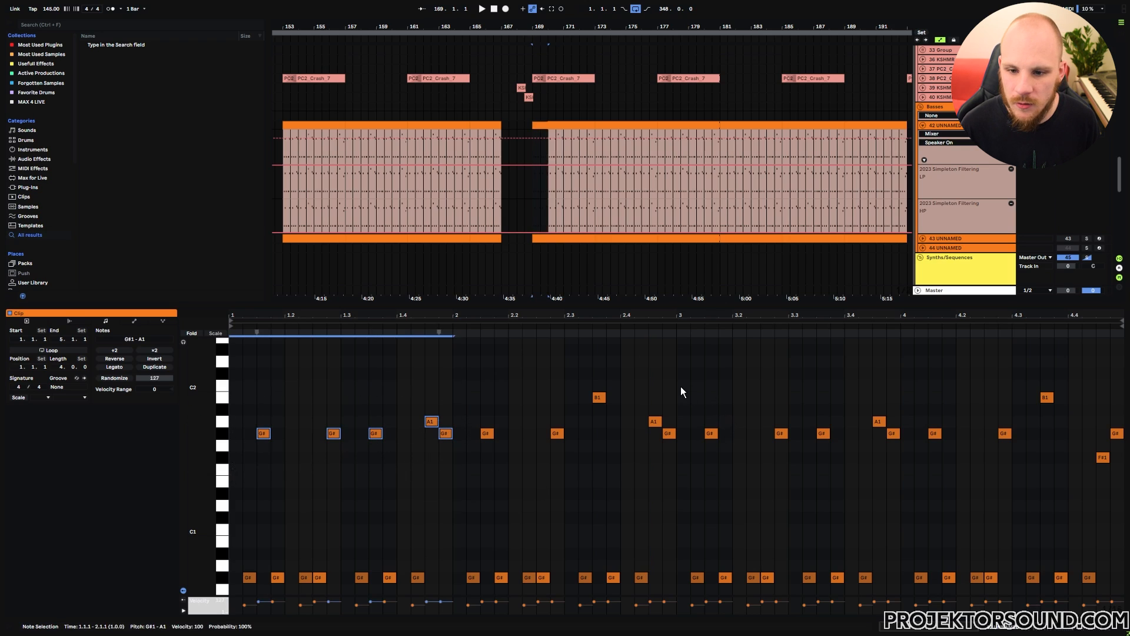
drag(678, 387, 891, 456)
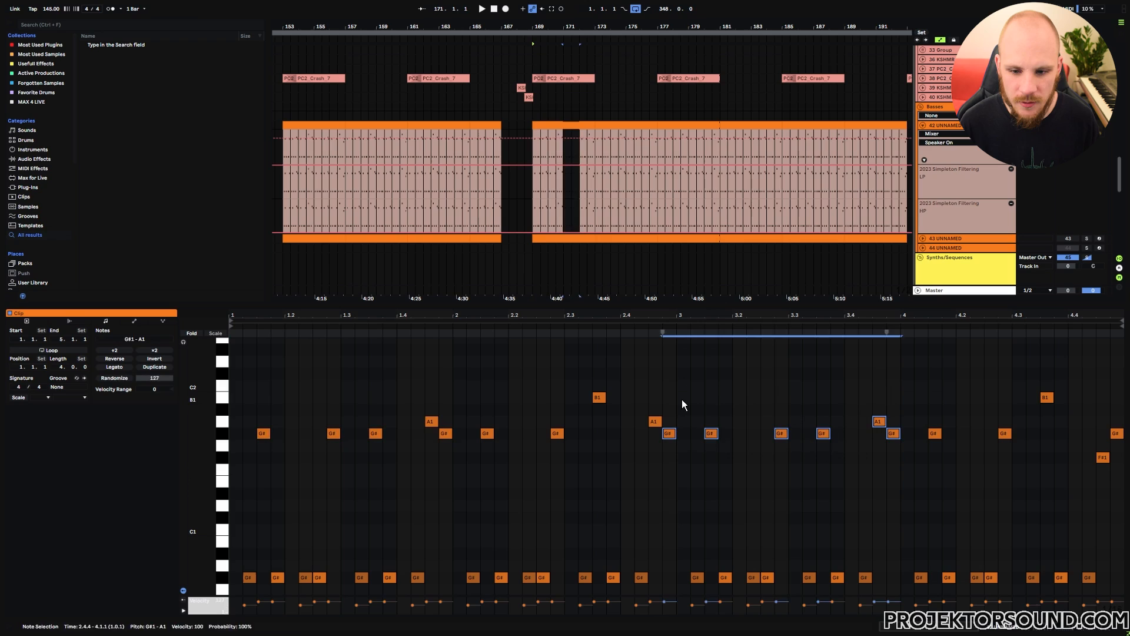
drag(682, 399, 910, 461)
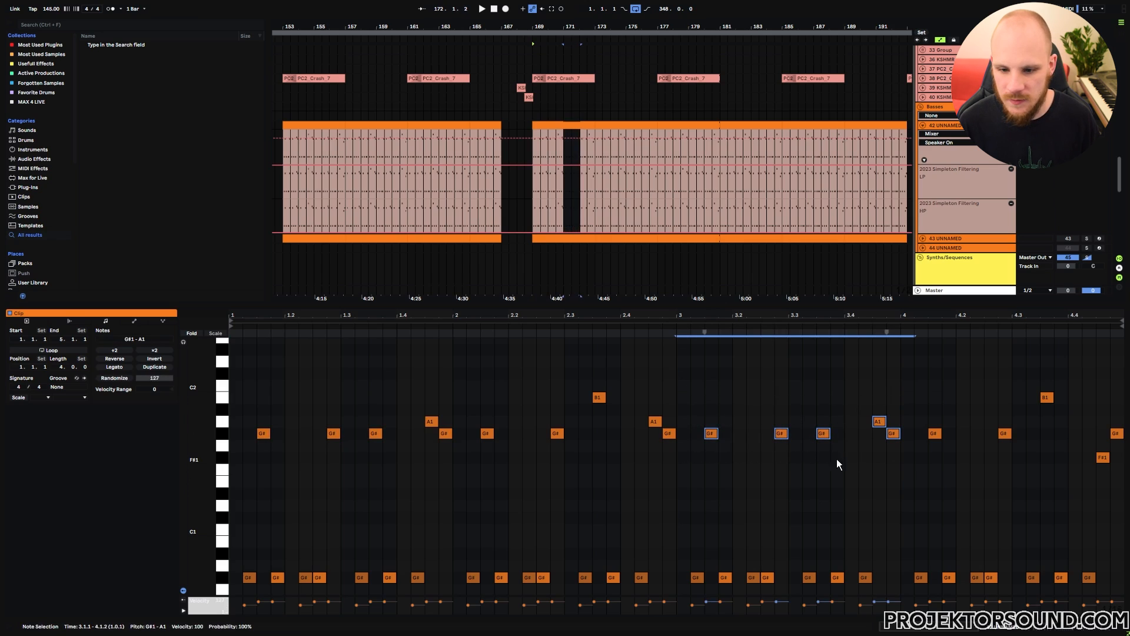
click(236, 415)
click(234, 415)
key(ctrl+v)
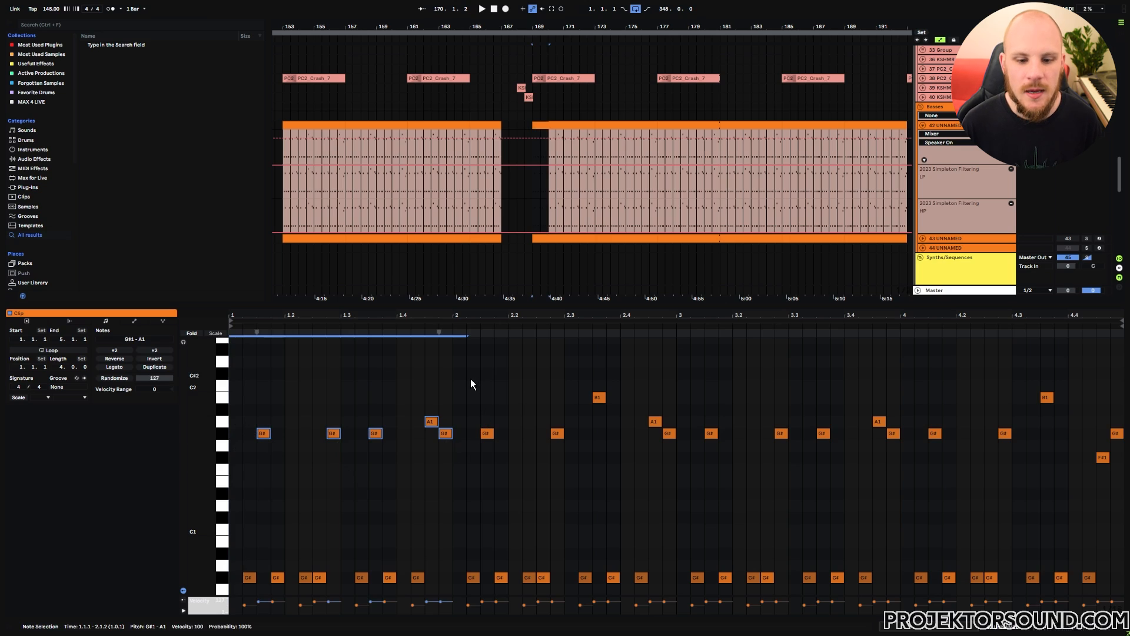
Select bar 2's raised notes for comparison, and try bar 4's F#1 note at 4.4.3 on A1 before restoring it.
drag(469, 380, 652, 461)
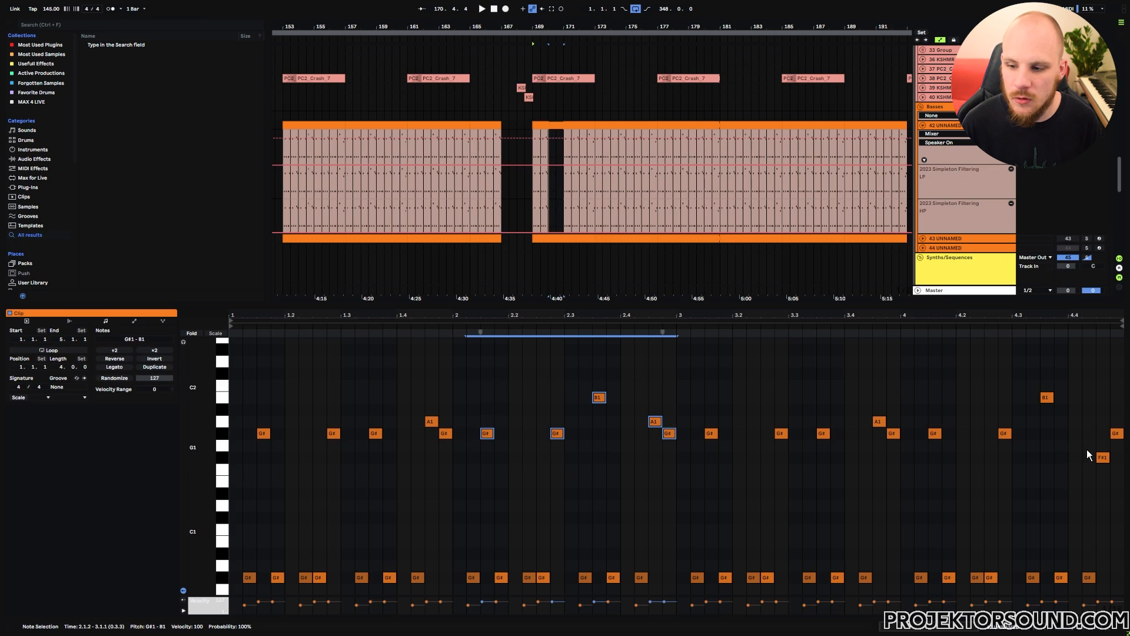
click(1059, 483)
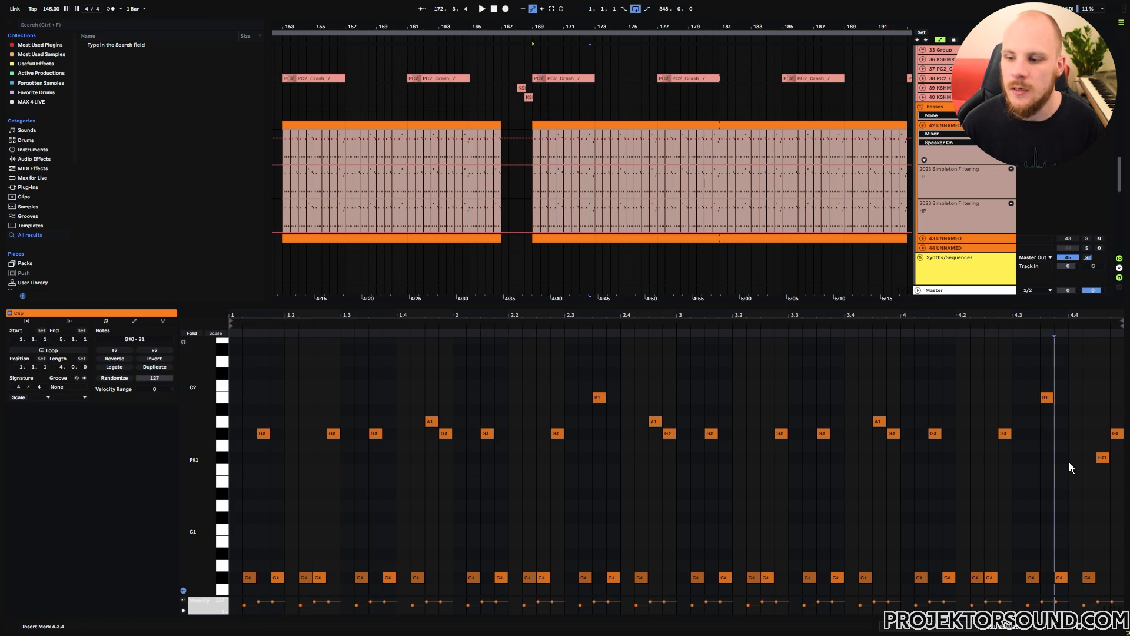
click(1100, 458)
key(Up)
key(Up)
key(Up)
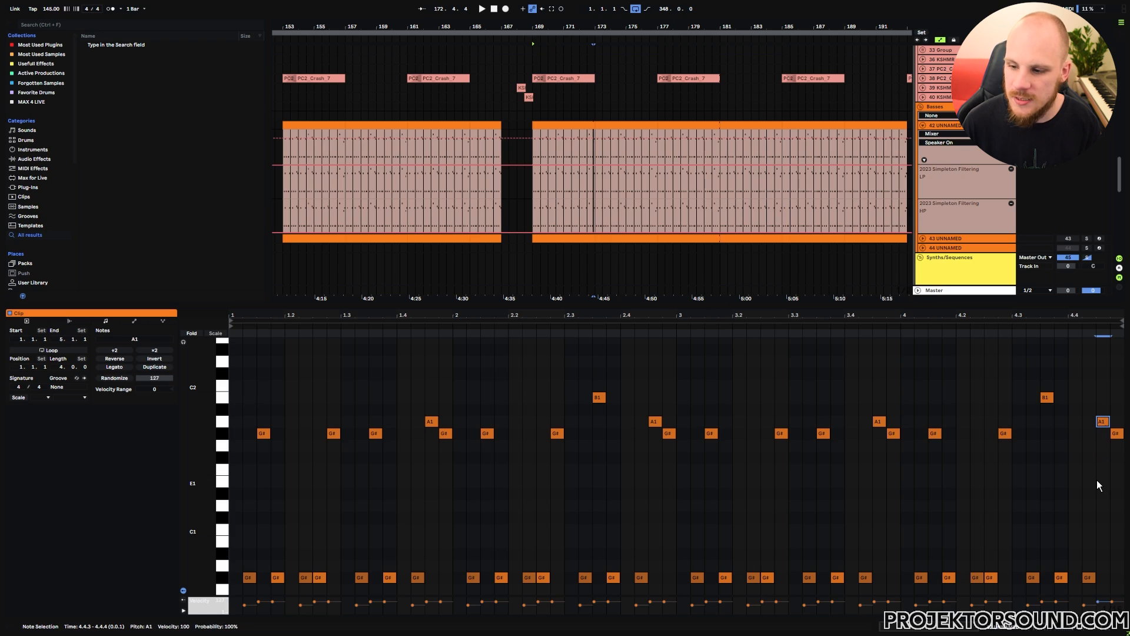
key(Down)
key(Down)
key(Down)
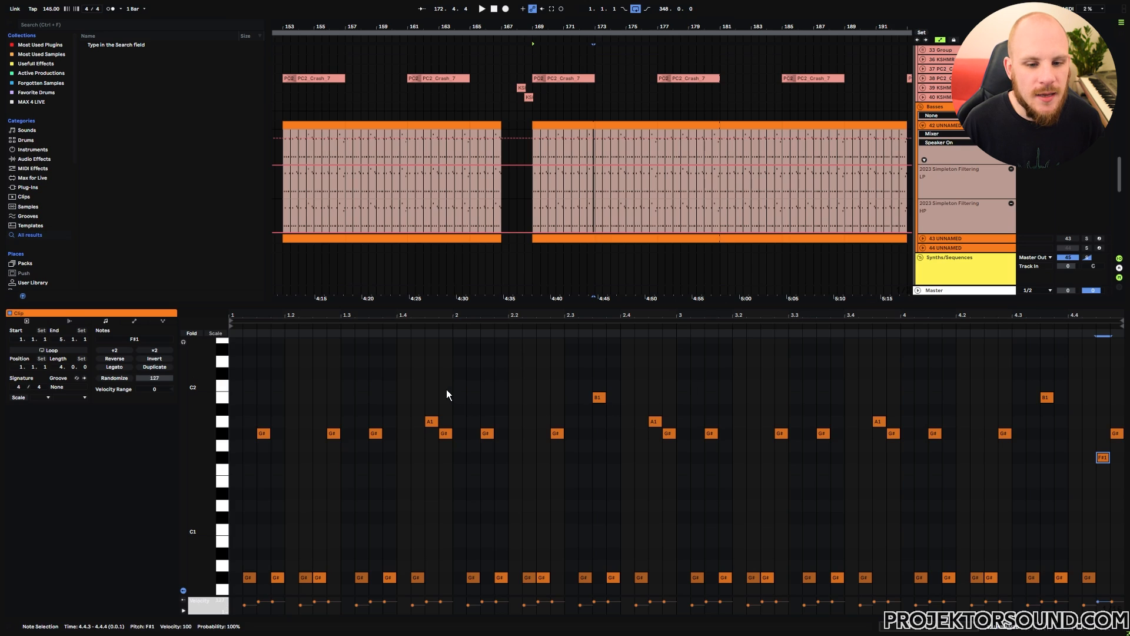
Select the raised notes of bars 1, 2, 3 and 4 one bar at a time to compare the four phrases.
drag(444, 390, 221, 468)
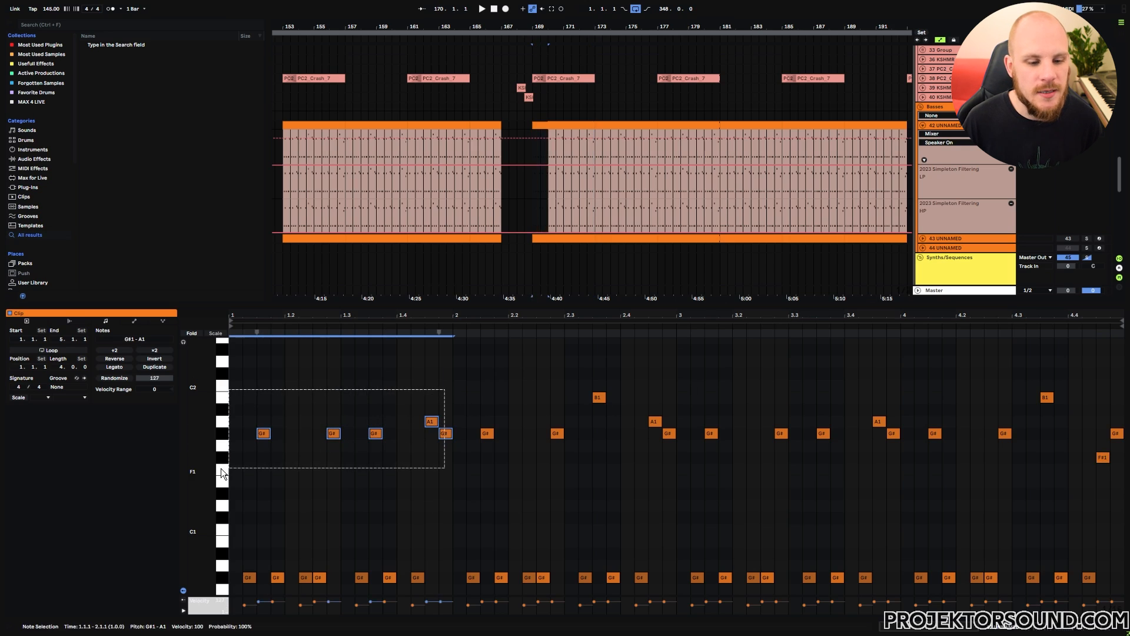
drag(465, 373, 673, 470)
drag(679, 366, 903, 482)
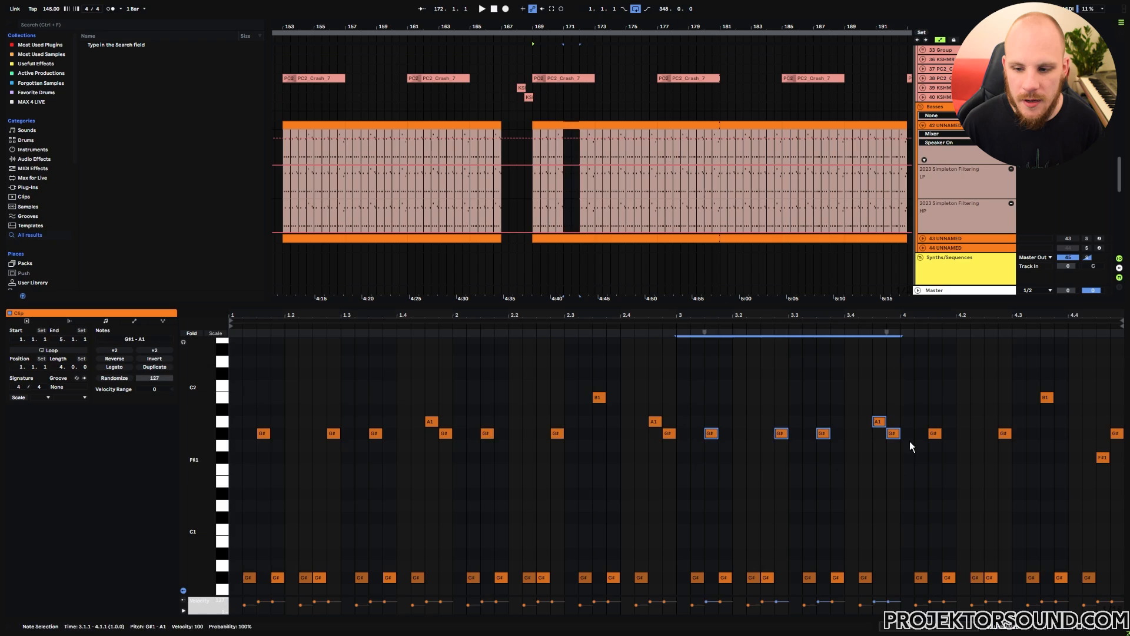
drag(932, 351, 1109, 480)
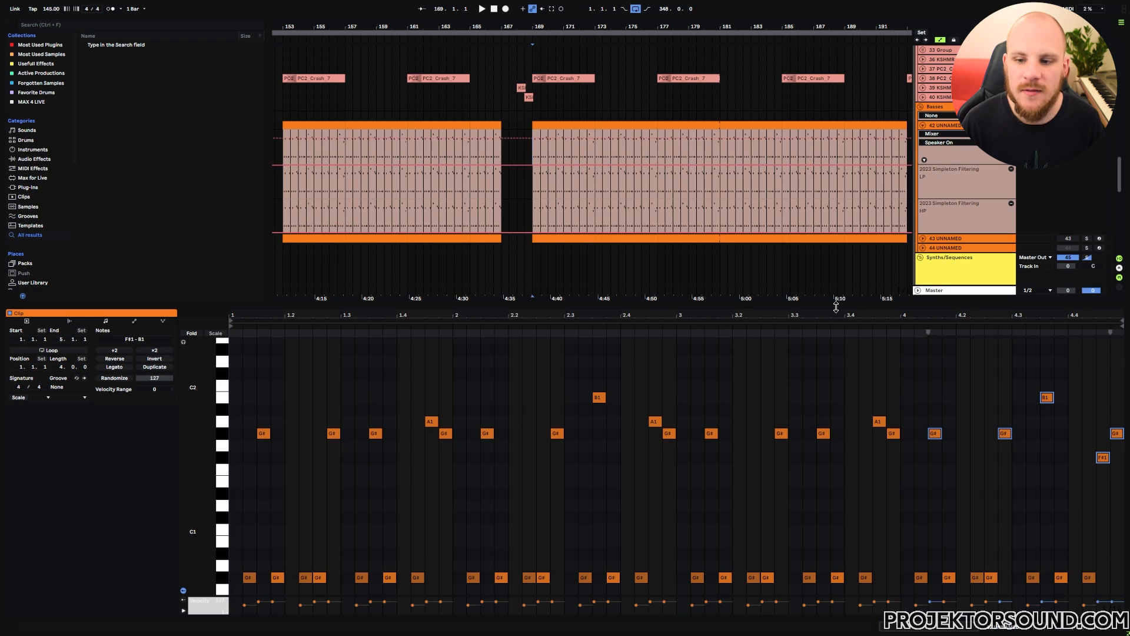
Enlarge the arrangement, solo the 66 Group and the synth tracks below it, and play their sequences from bar 169.
drag(836, 306, 783, 477)
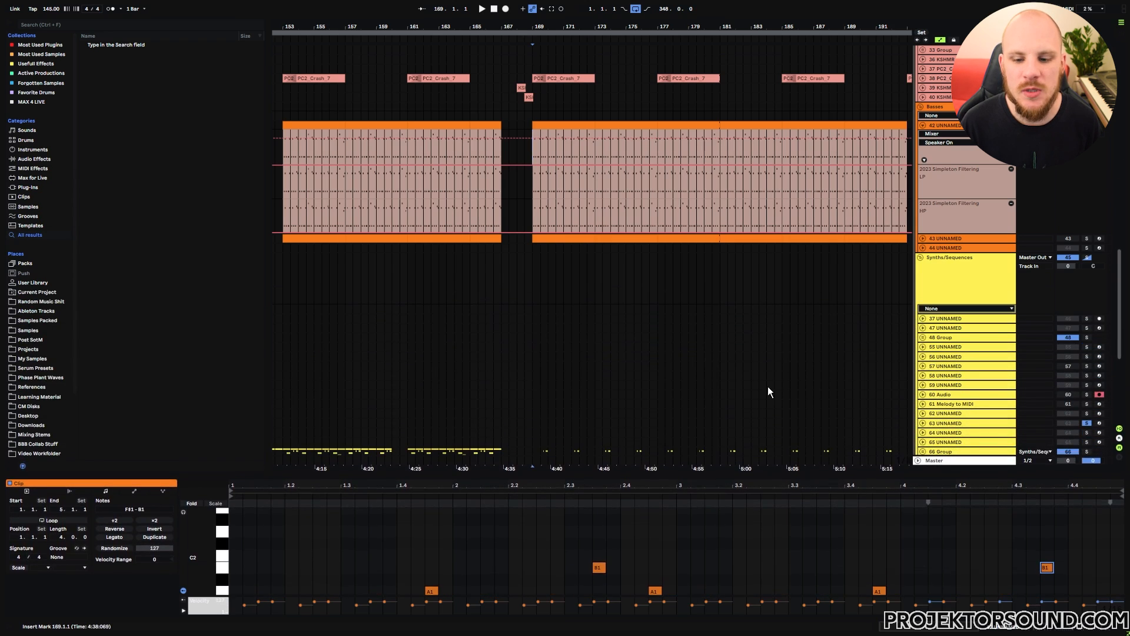
scroll(578, 292, down, 8)
click(534, 273)
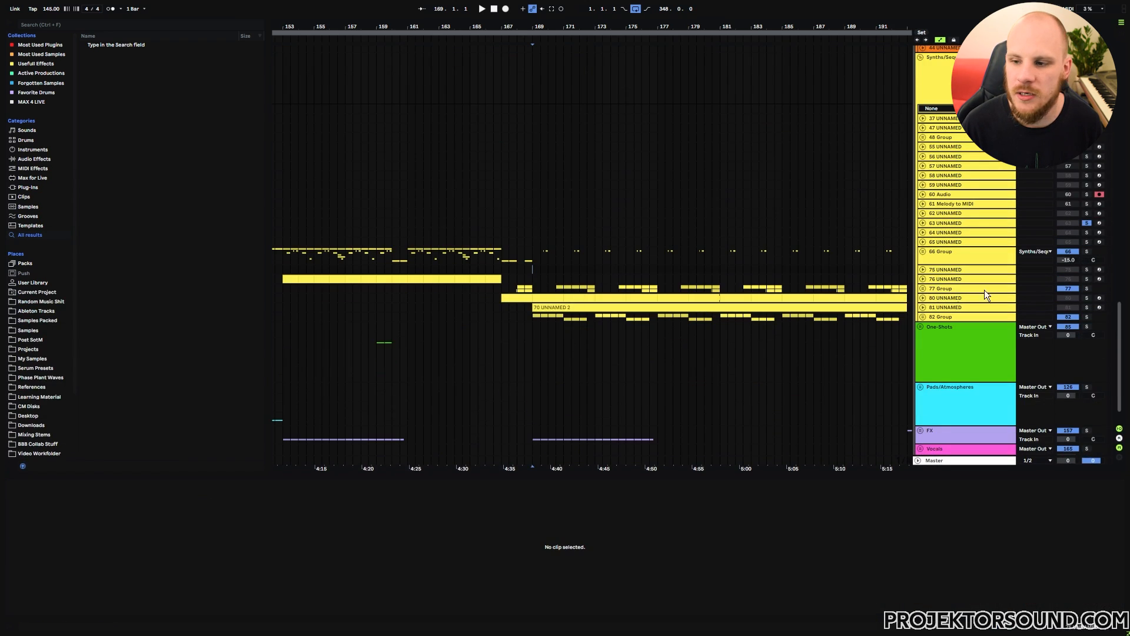
click(1087, 252)
click(415, 327)
key(space)
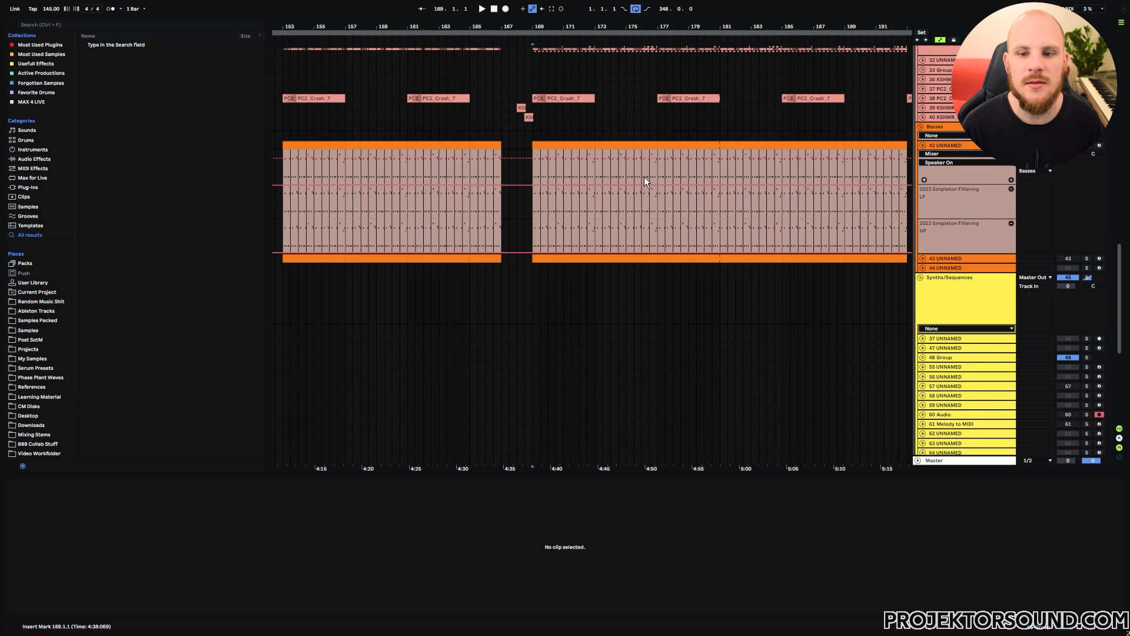
Play the bassline together with the unsoloed synth sequences from bar 161.
scroll(592, 168, down, 2)
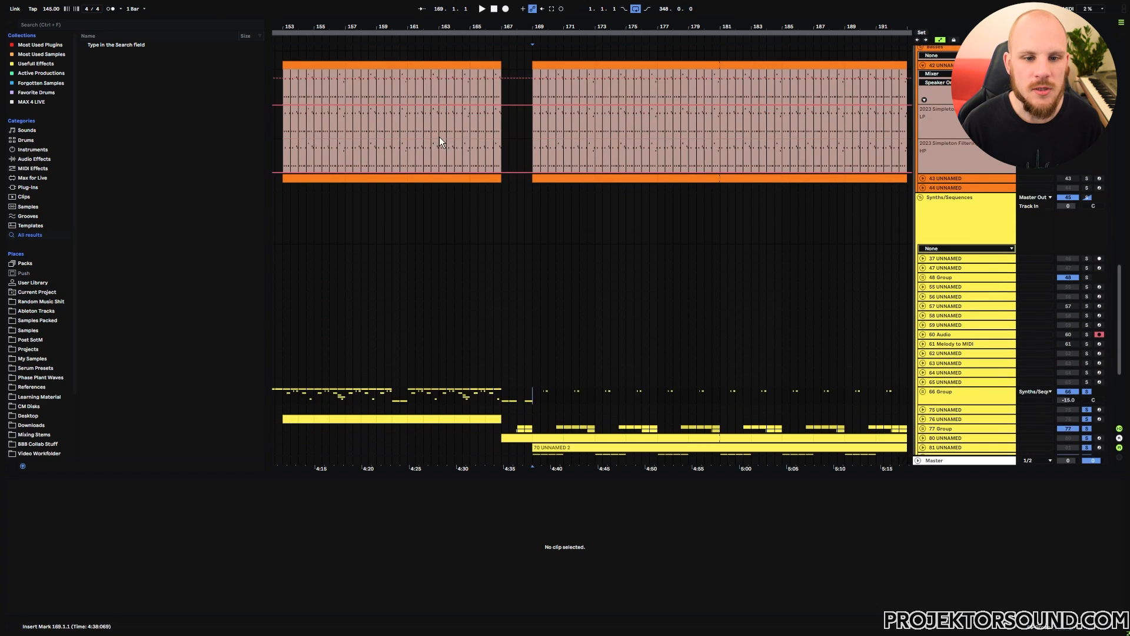
click(406, 125)
key(space)
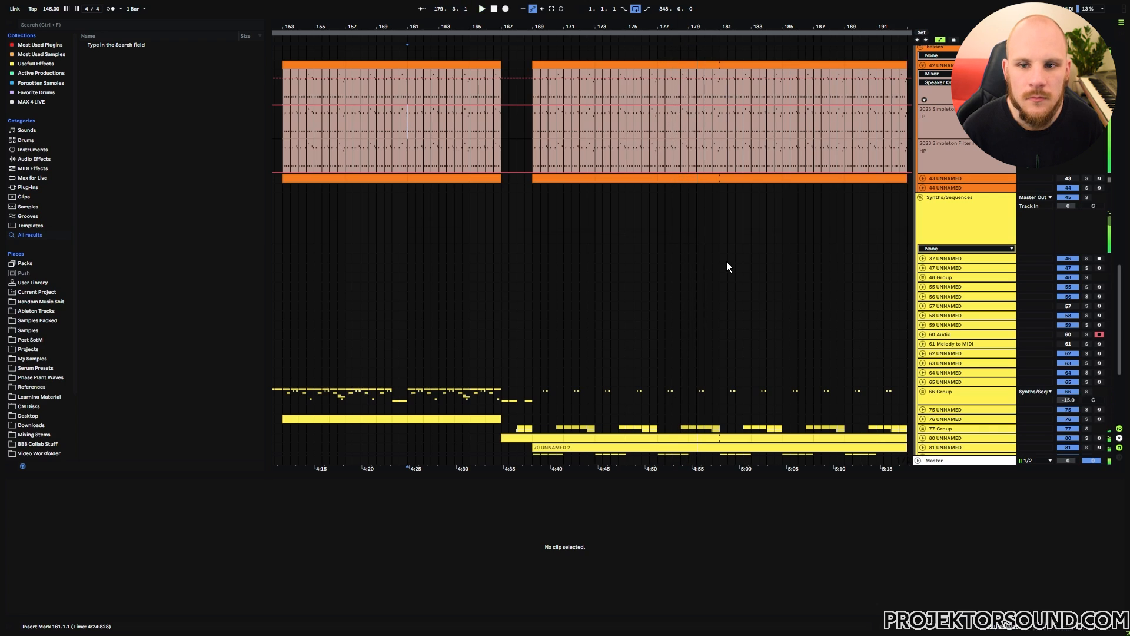
Mark single bars between 169 and 172 across the synth tracks to examine how their sequences alternate.
scroll(539, 299, down, 5)
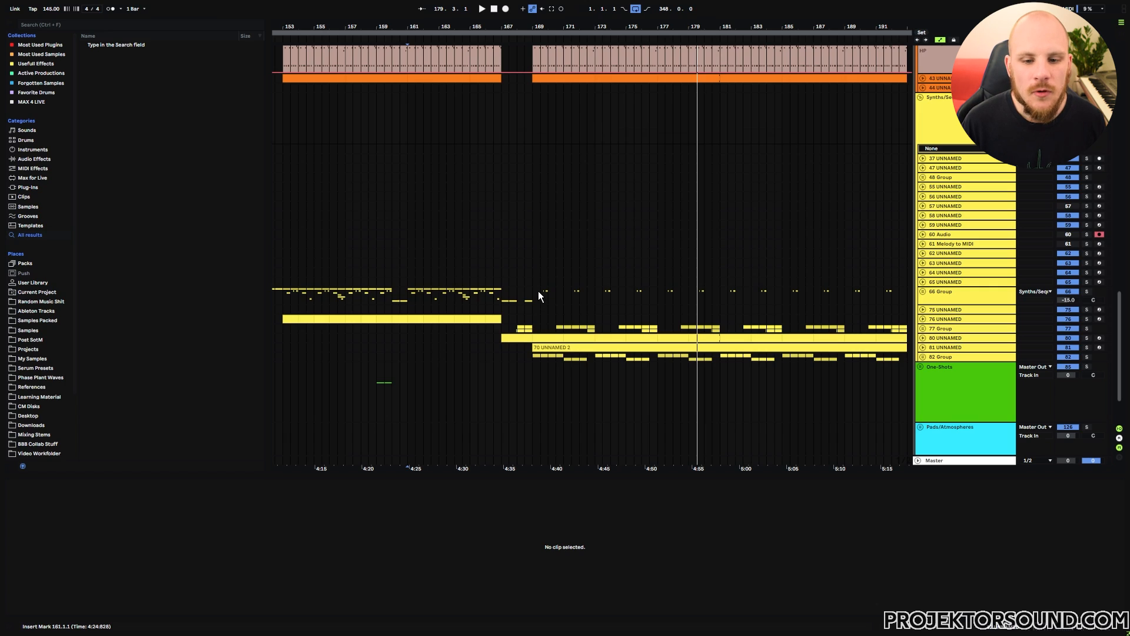
drag(535, 290, 553, 355)
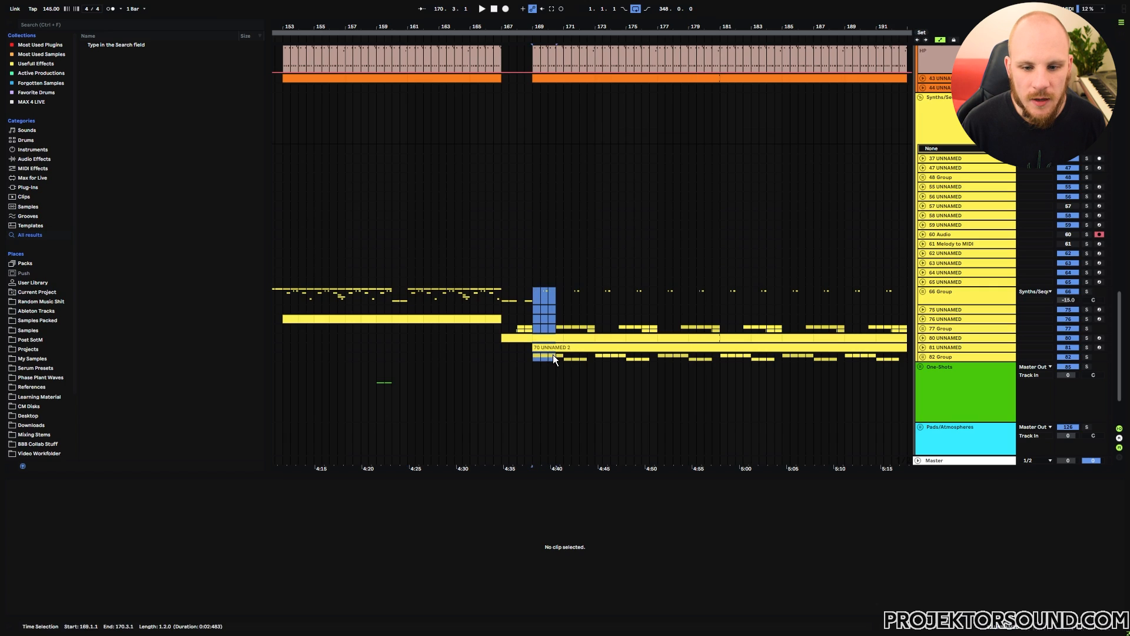
drag(536, 292, 549, 354)
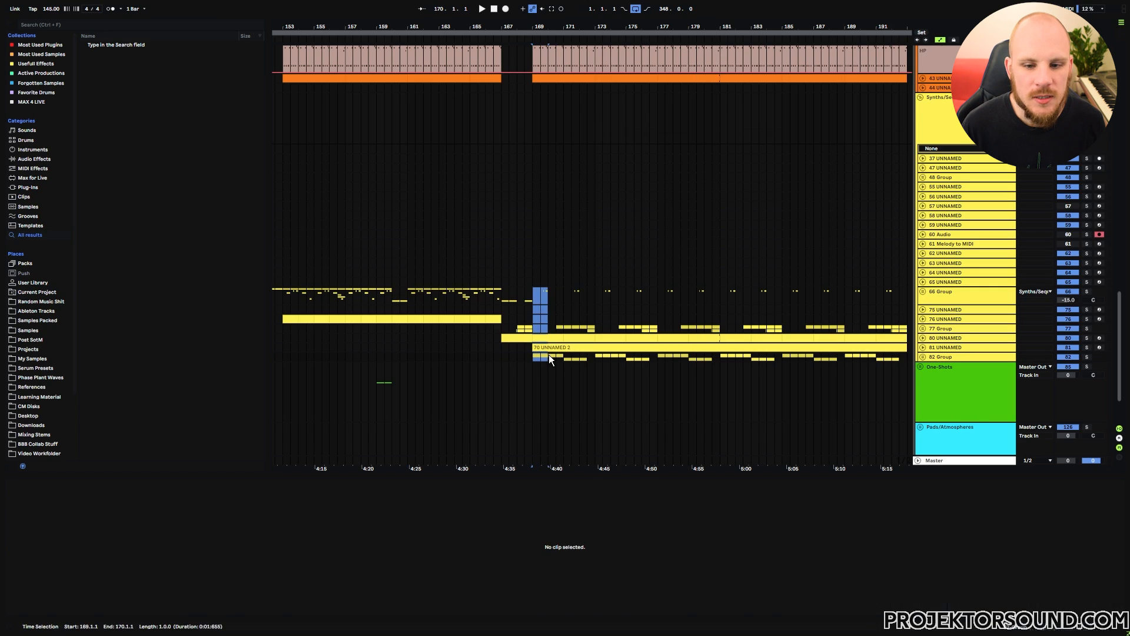
drag(550, 288, 560, 354)
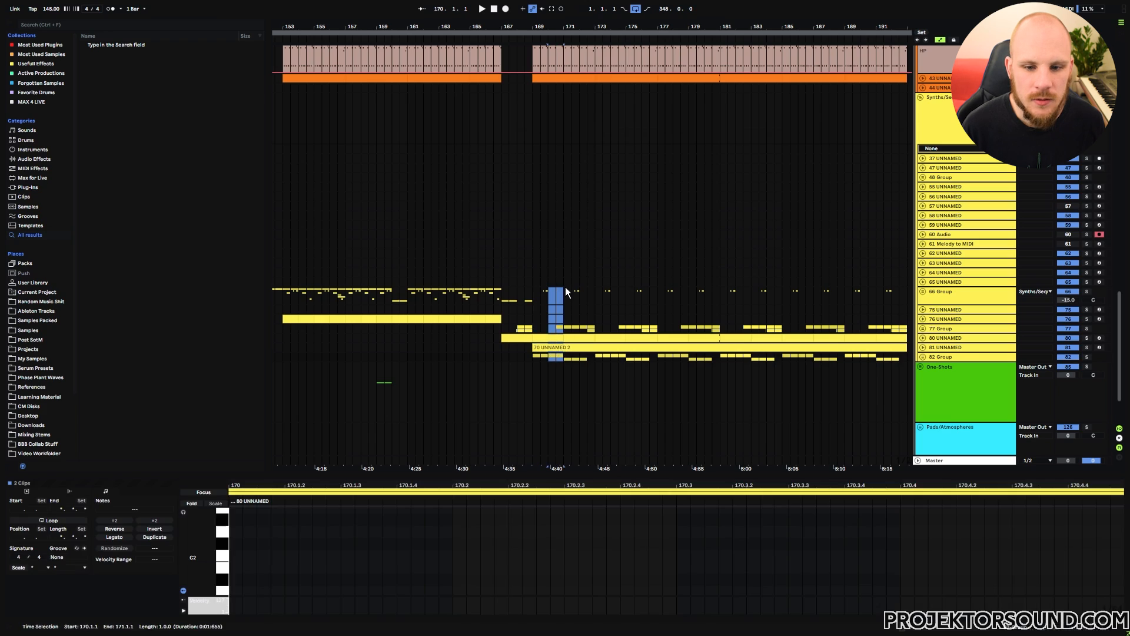
drag(564, 289, 592, 357)
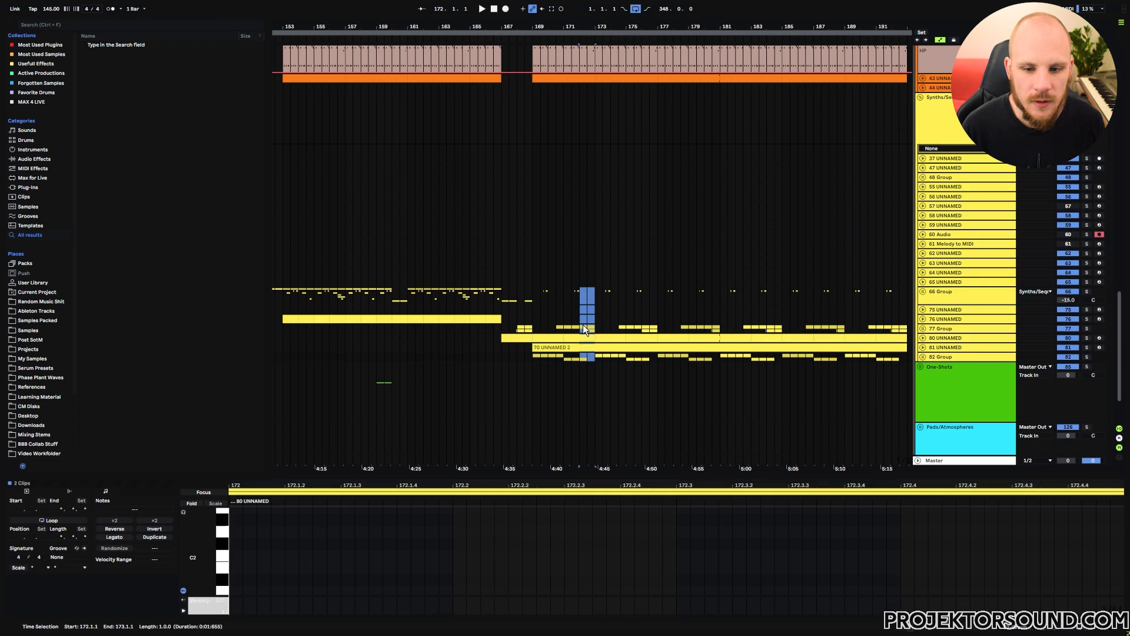
In the 82 Group, remove bar 169 from track 83's first clip and trim track 84's first active clip to start at bar 172.
click(923, 357)
scroll(557, 351, down, 3)
click(577, 361)
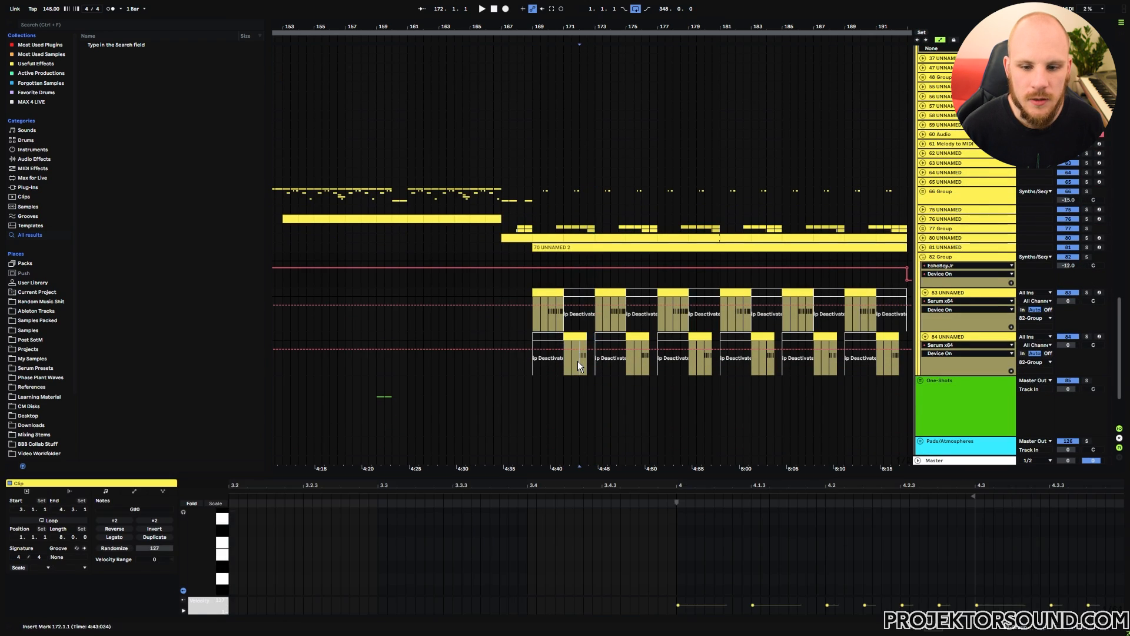
click(546, 310)
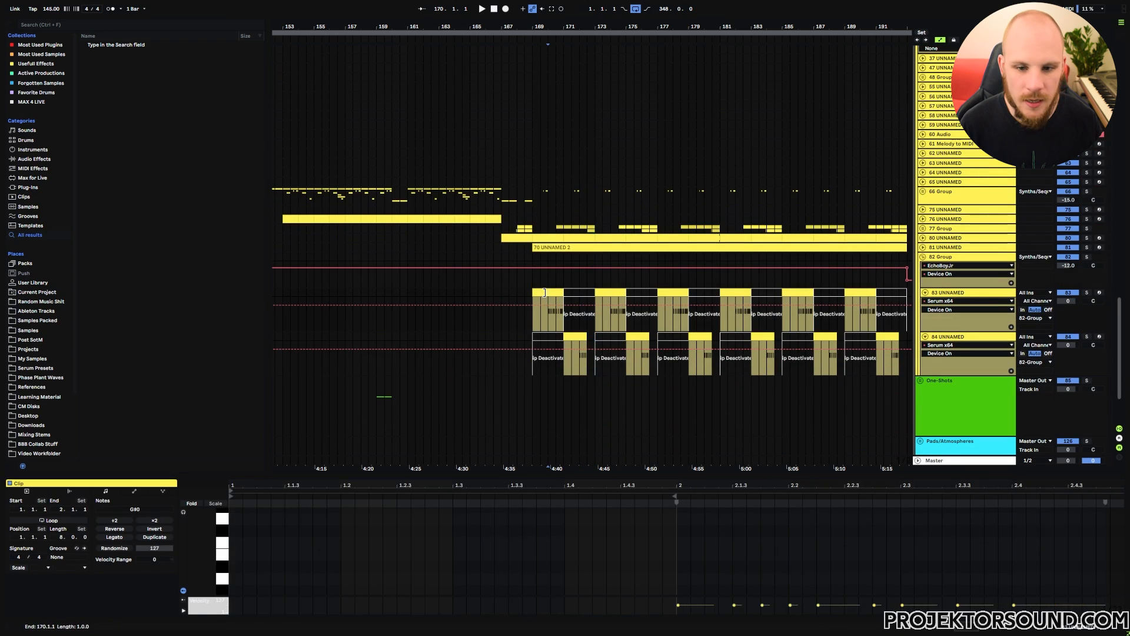
key(Delete)
drag(564, 338, 578, 340)
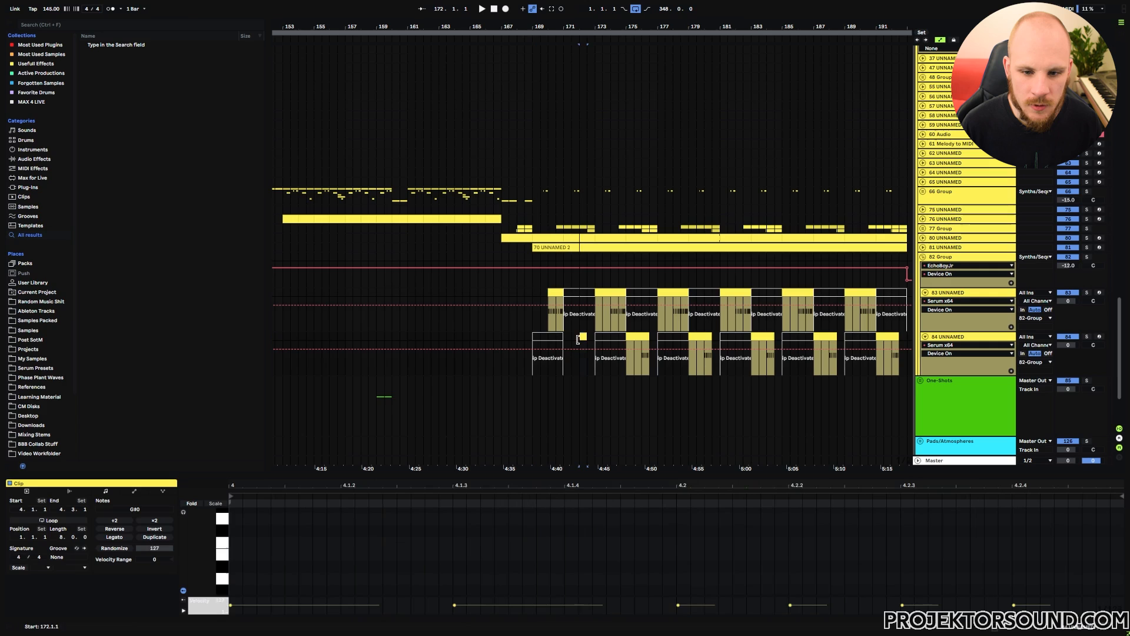
click(925, 336)
click(926, 292)
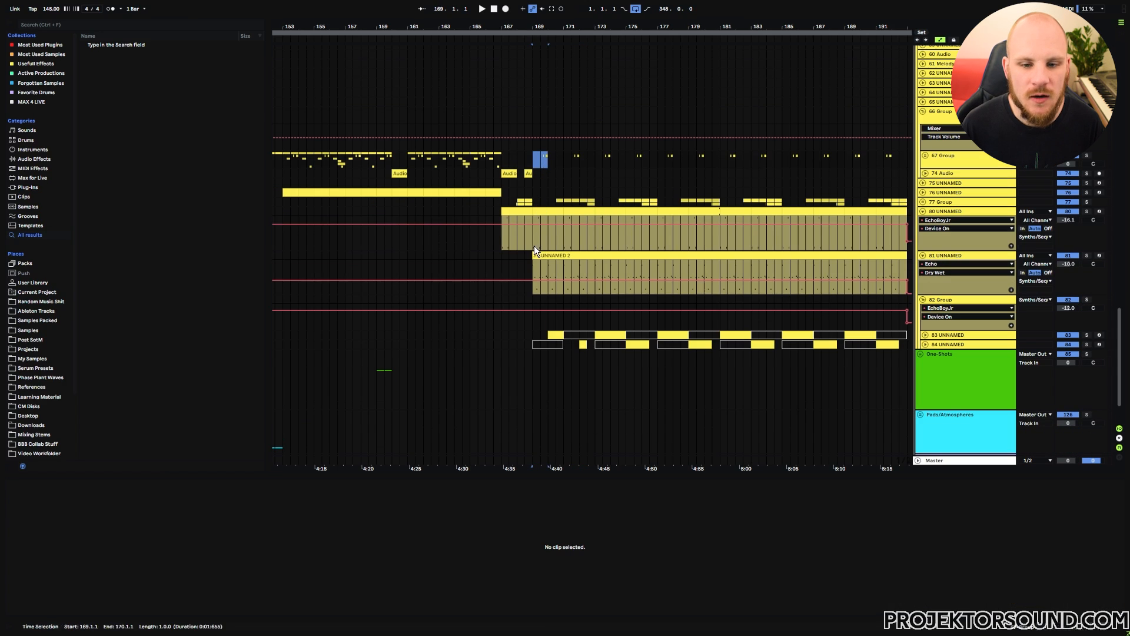
Examine track 81's sequence in bar 169 and the 67 Group's part in bar 171, with the 77 Group unfolded.
drag(535, 245, 546, 271)
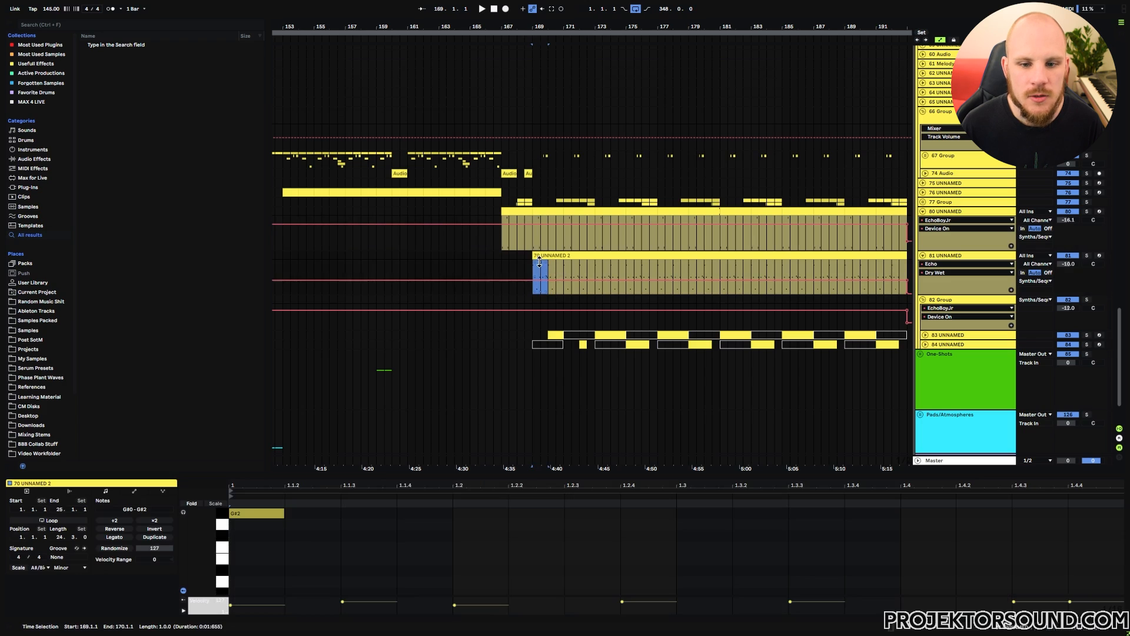
click(565, 234)
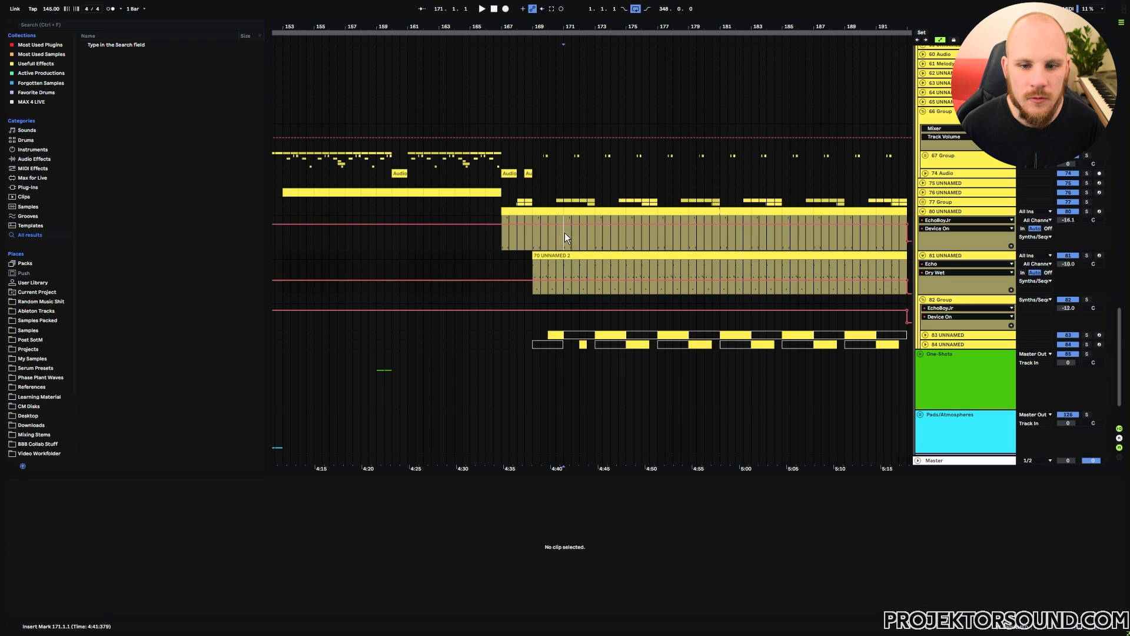
click(575, 153)
drag(576, 158, 580, 161)
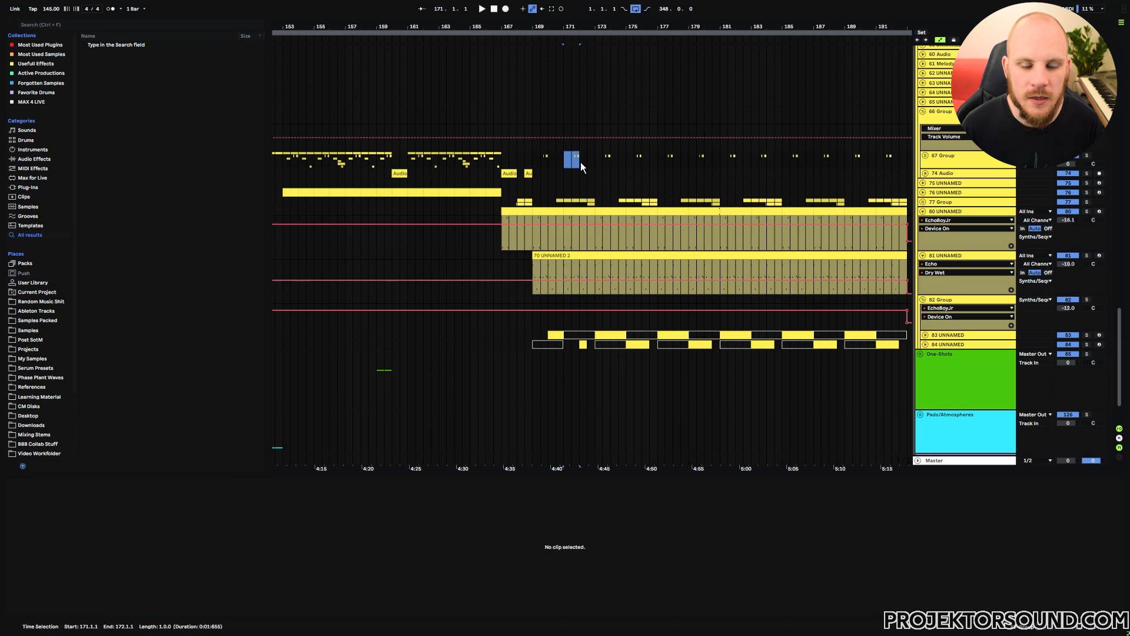
click(565, 161)
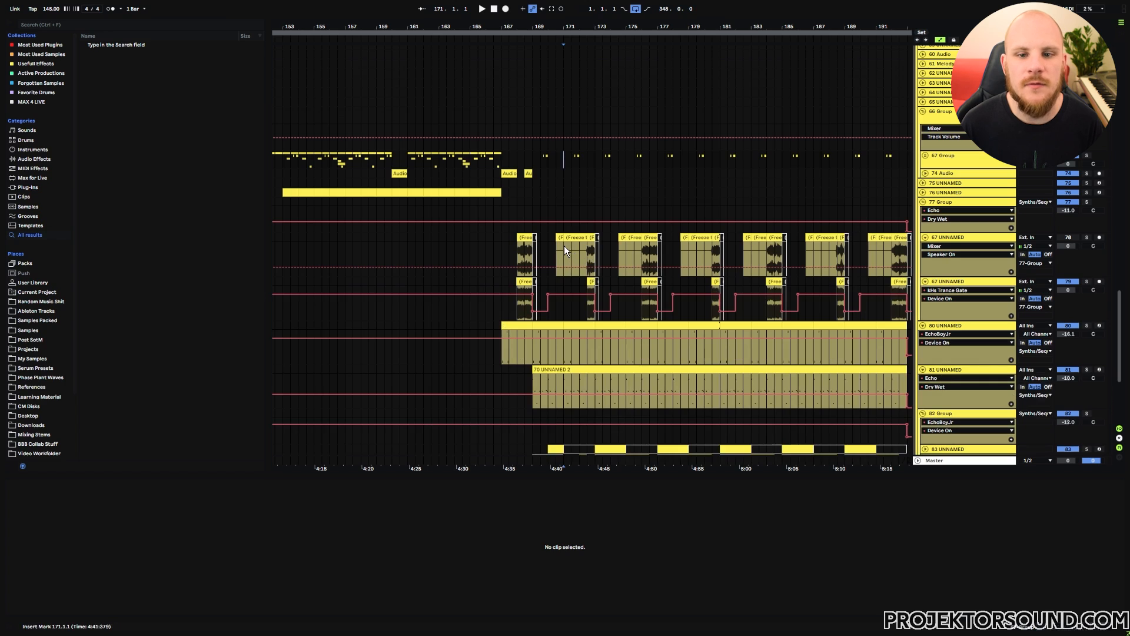
key(space)
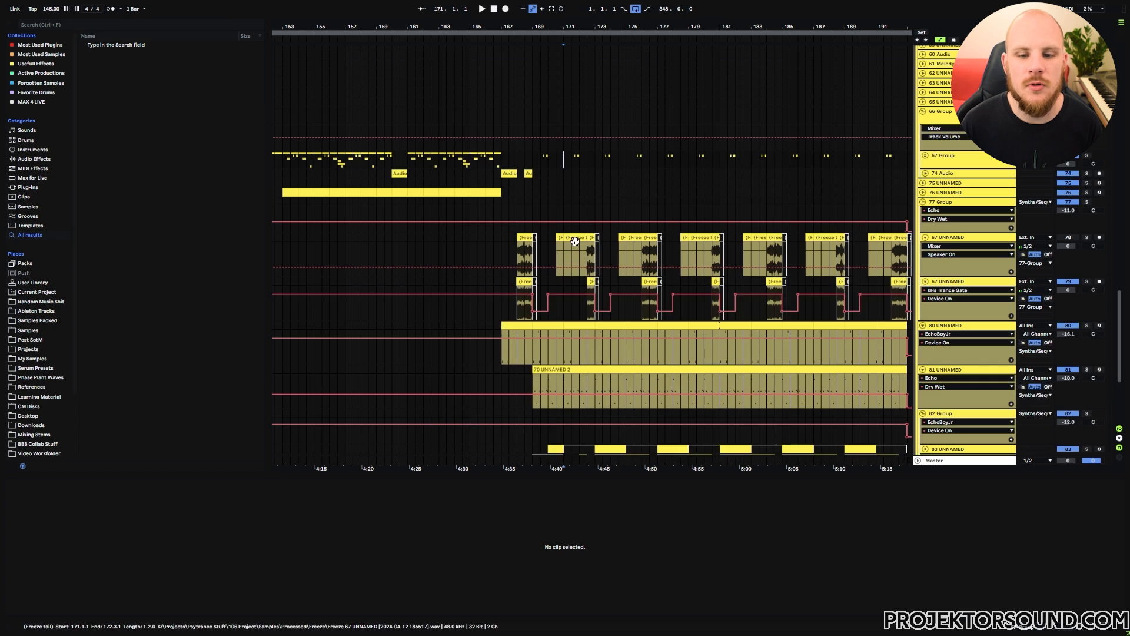
Play the bassline from bar 281, and play it again from bar 297 to compare the two sections.
scroll(814, 296, up, 10)
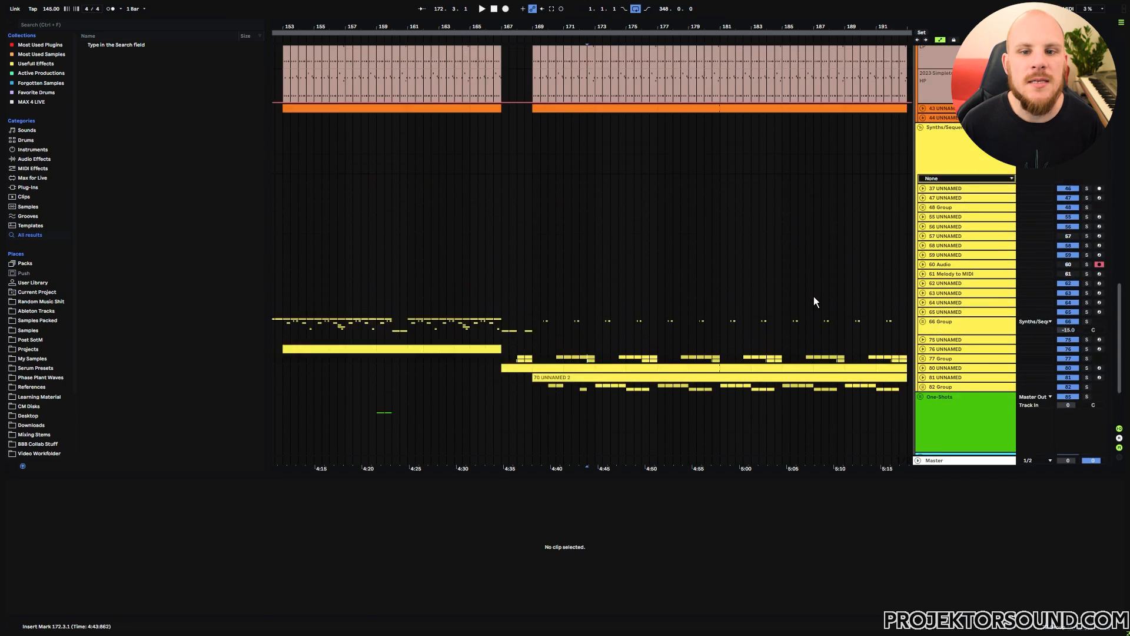
click(543, 114)
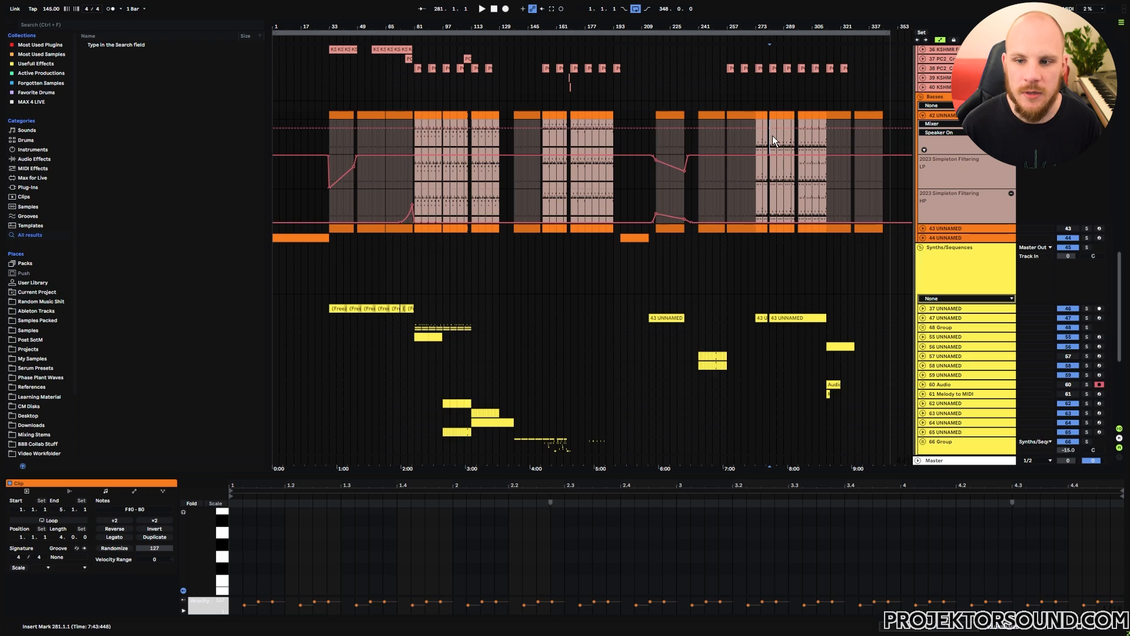
key(space)
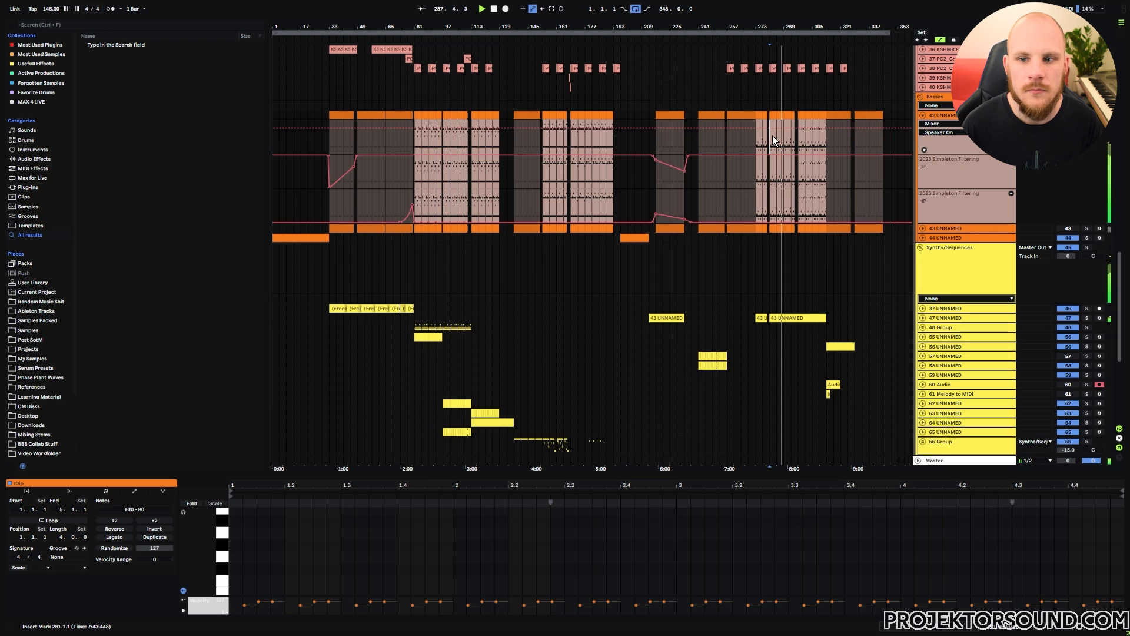
key(space)
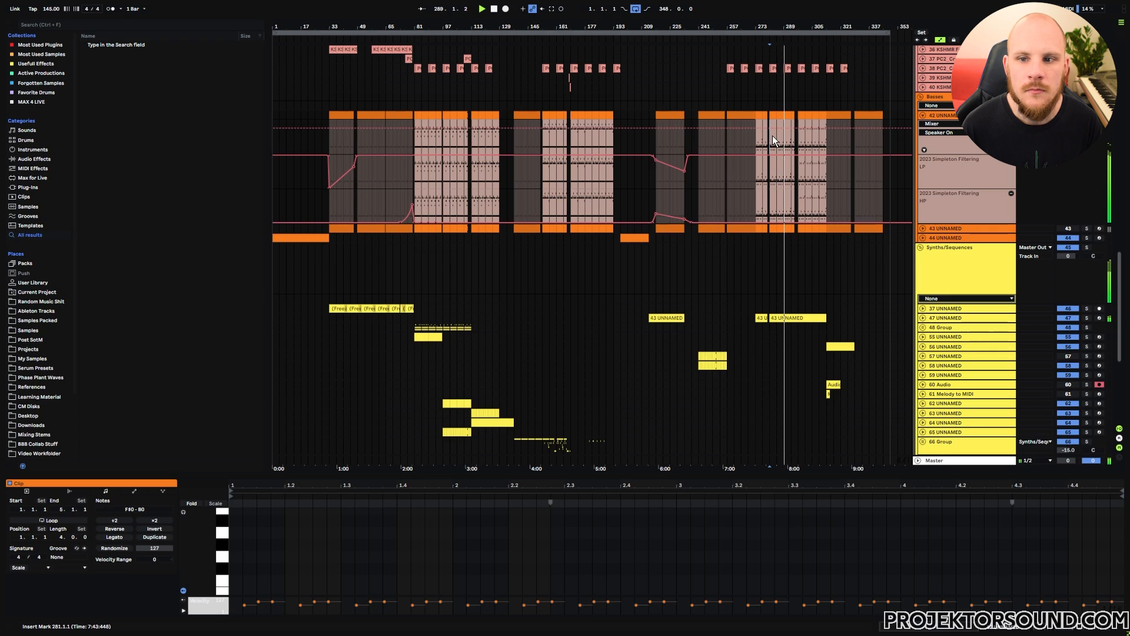
click(800, 141)
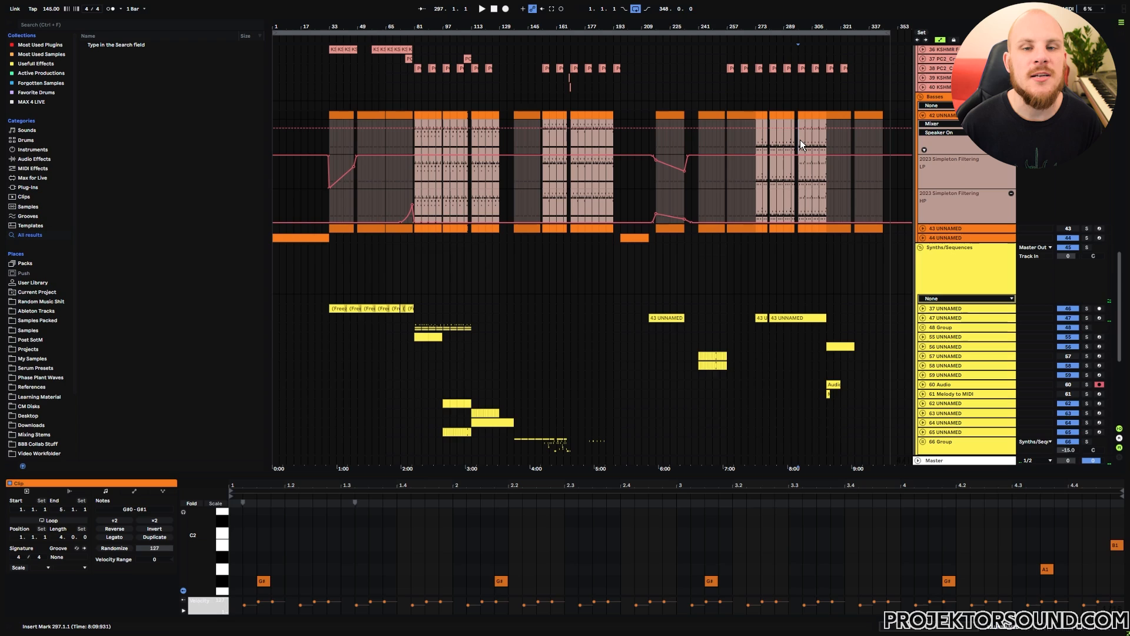
key(space)
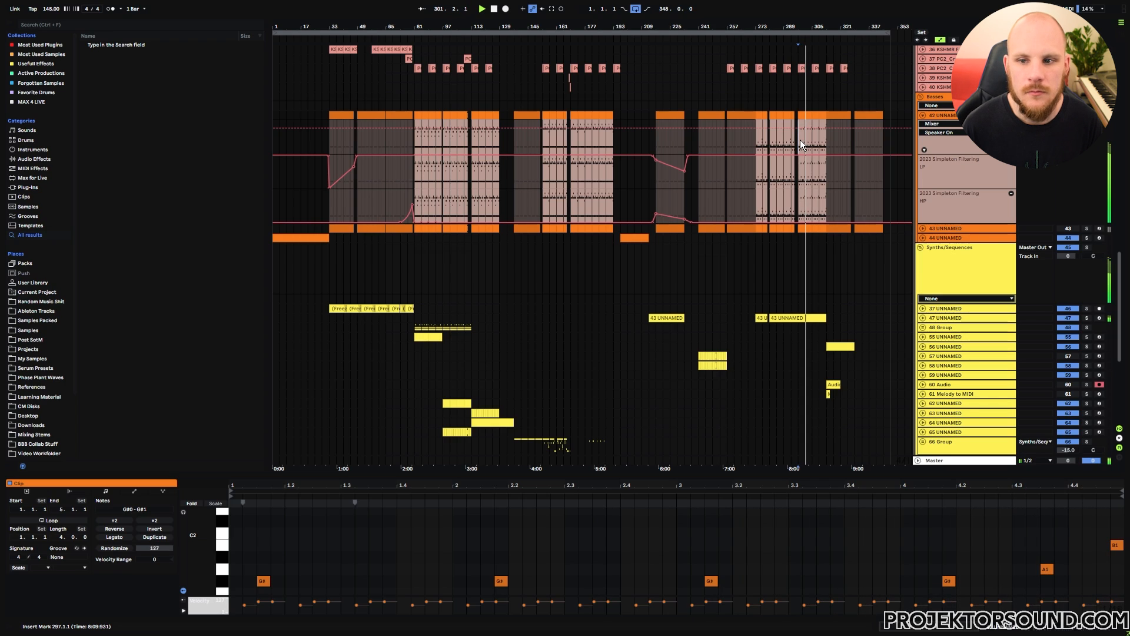
Open the bass clip at bar 289 in an enlarged note editor to examine its melody.
click(786, 140)
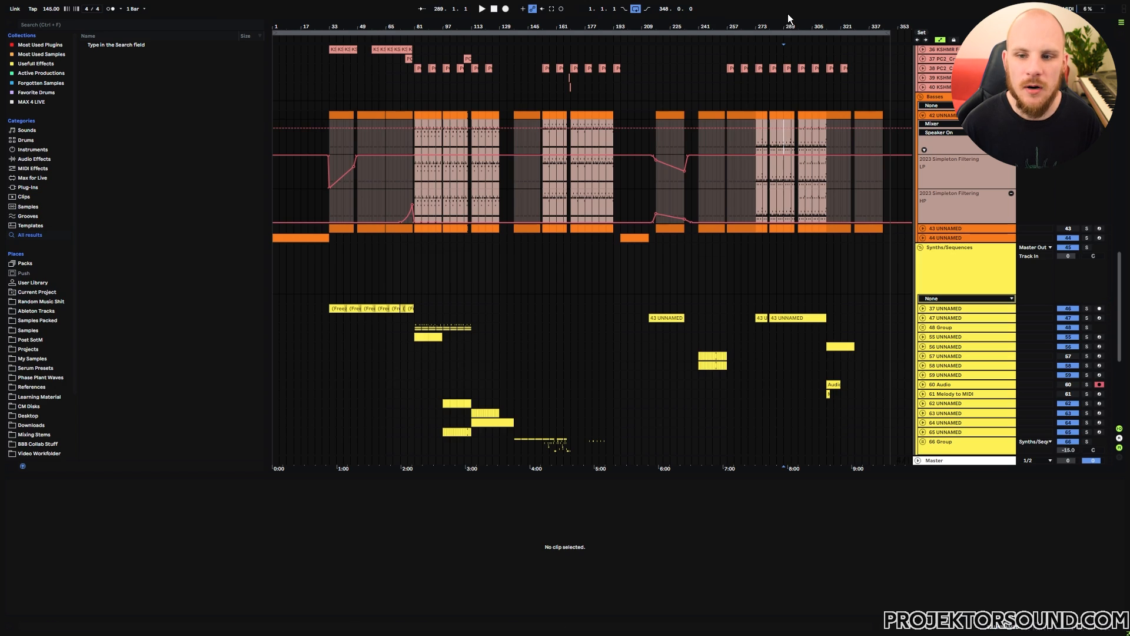
drag(799, 26, 758, 27)
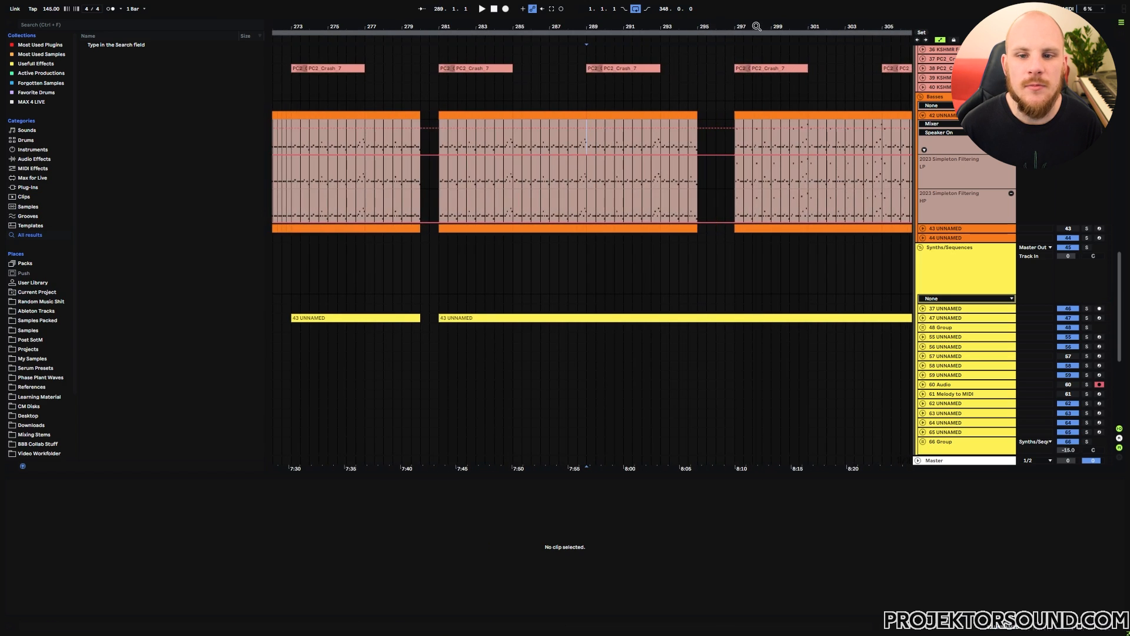
click(613, 116)
drag(570, 477, 568, 207)
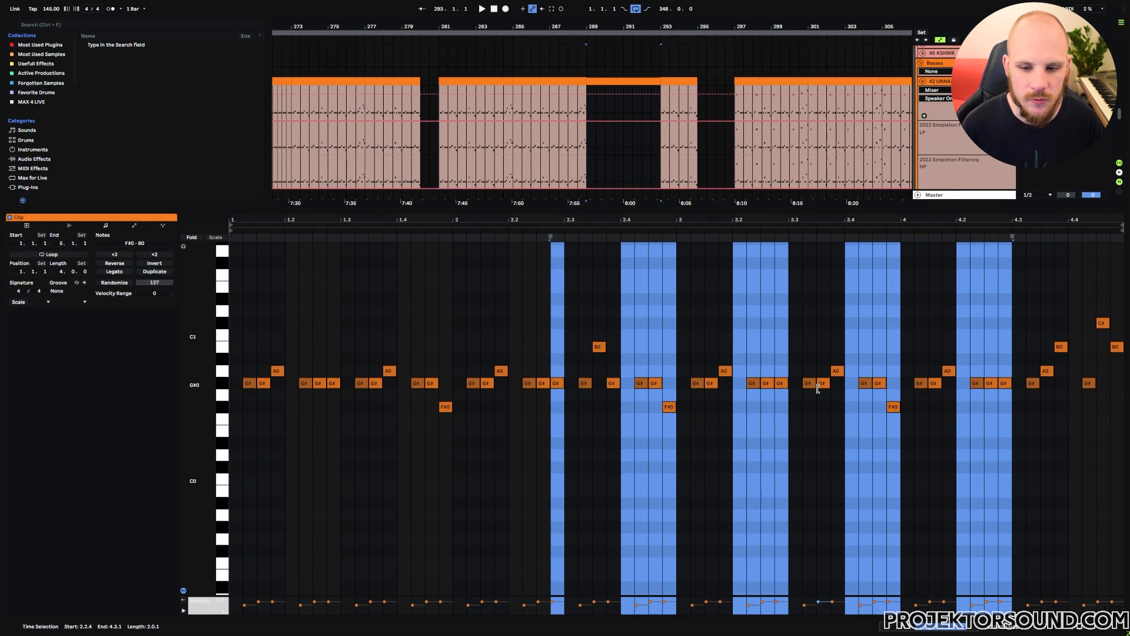
Locate track 56's synth clip at bar 313 beneath the bassline and play the section from its start.
scroll(592, 156, down, 5)
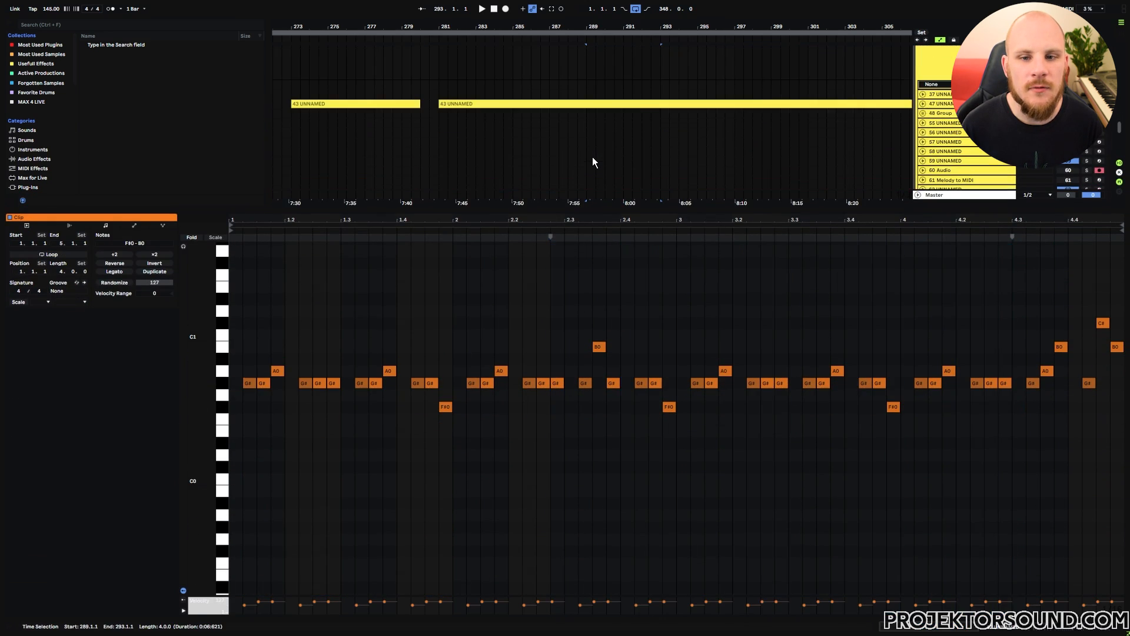
click(638, 106)
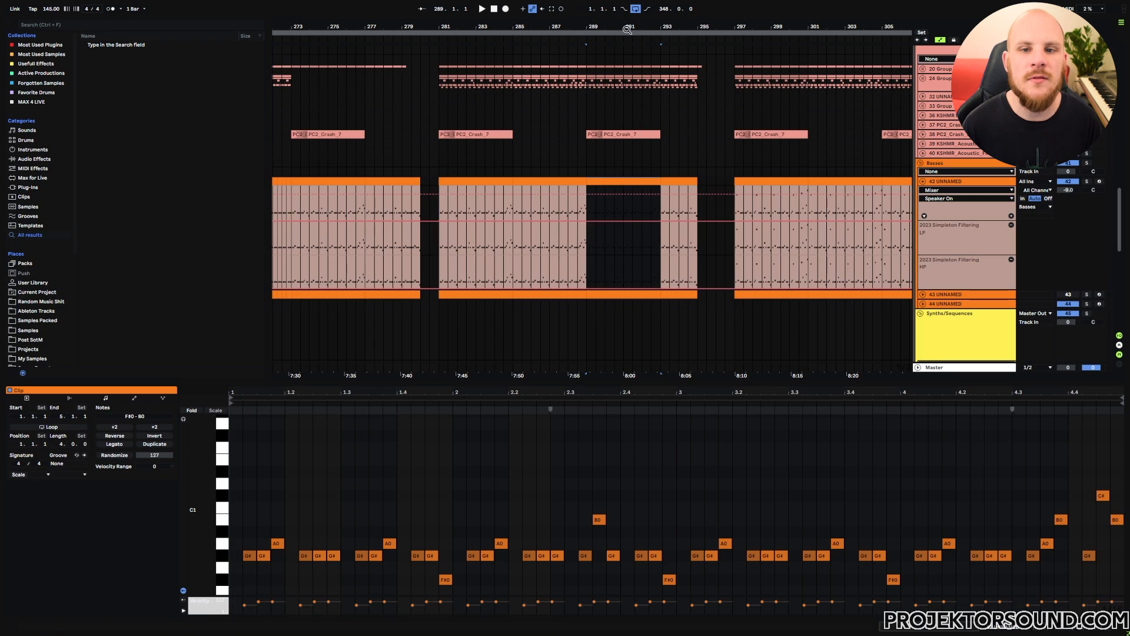
double_click(628, 30)
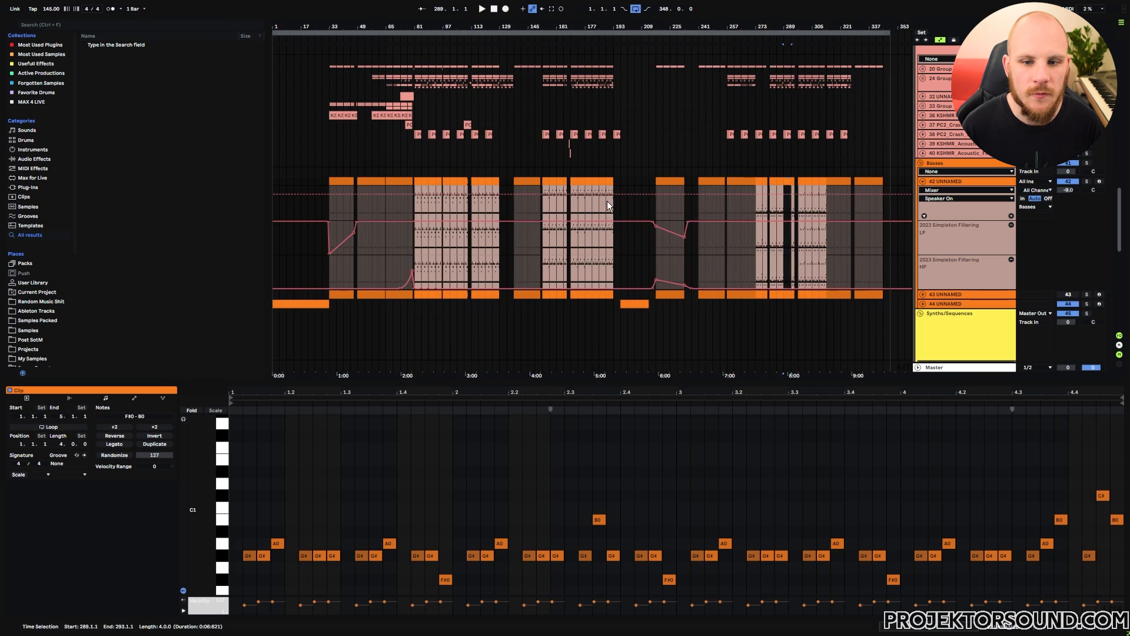
drag(609, 206, 440, 214)
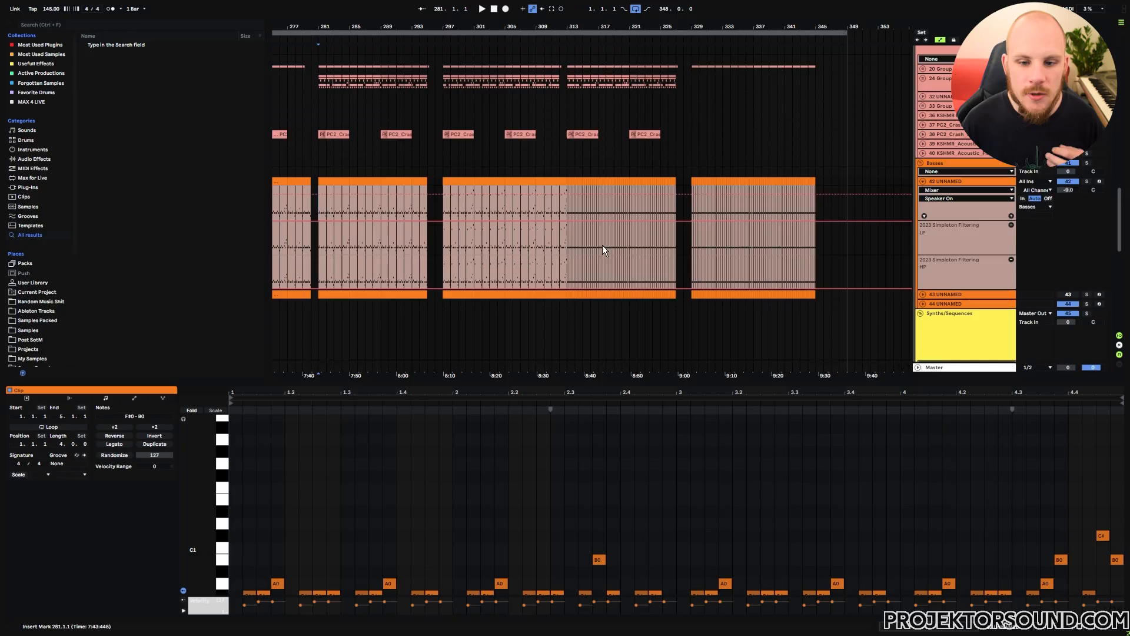
scroll(601, 246, down, 5)
click(599, 233)
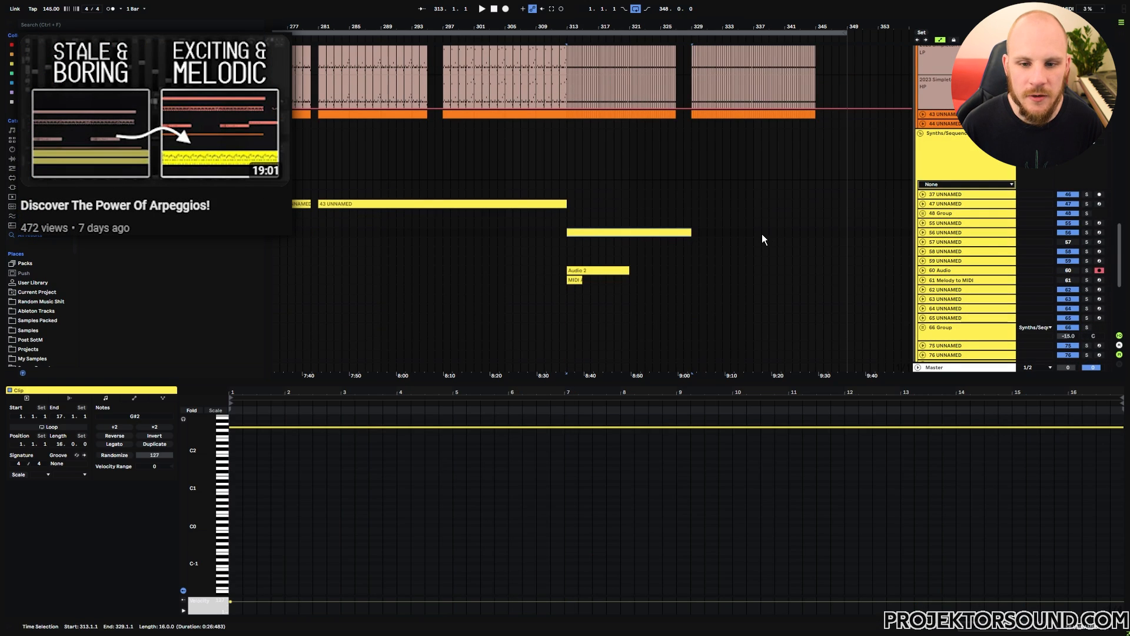
key(space)
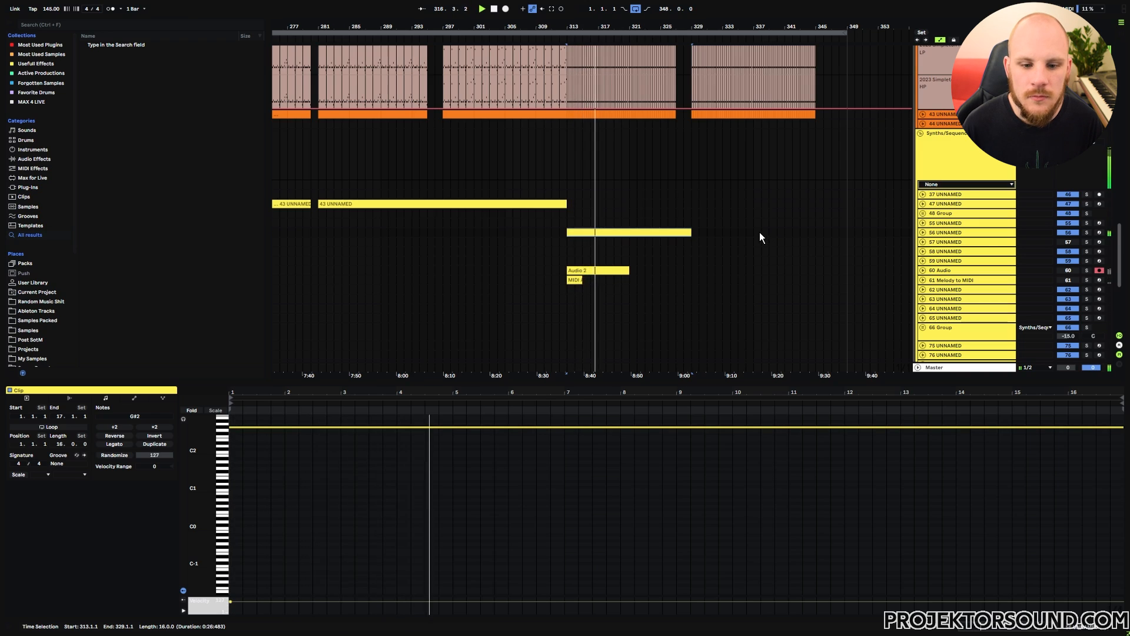
key(space)
Examine the LFO 2 and LFO 6 shapes in track 56's Vital patch [ARP] Melodic Complexity, closing the synth when done.
key(shift+Tab)
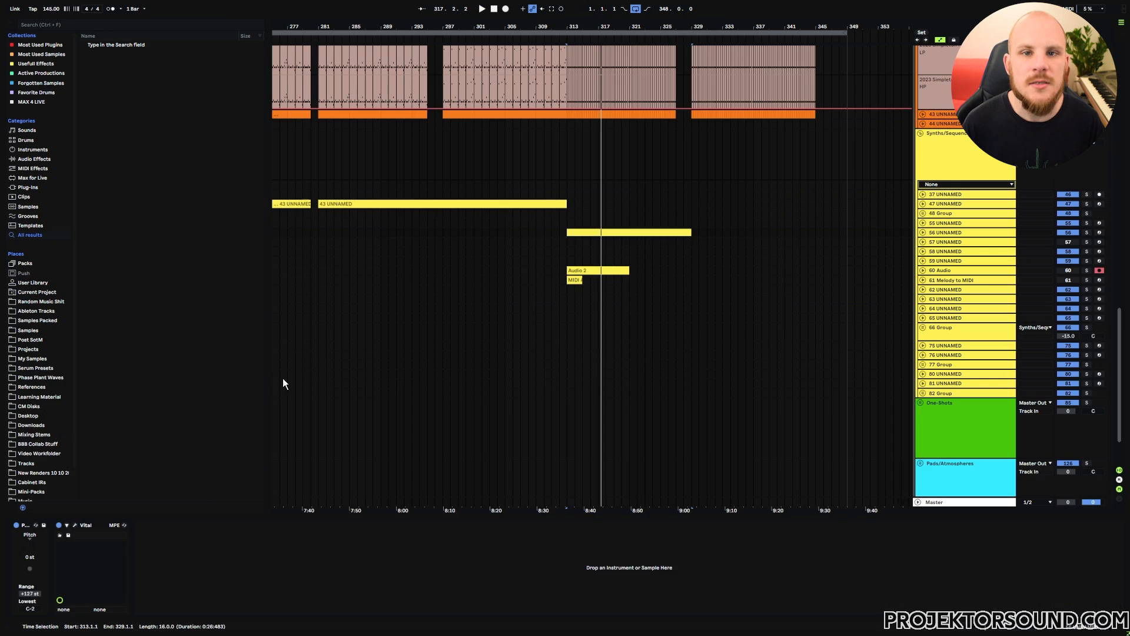
click(75, 525)
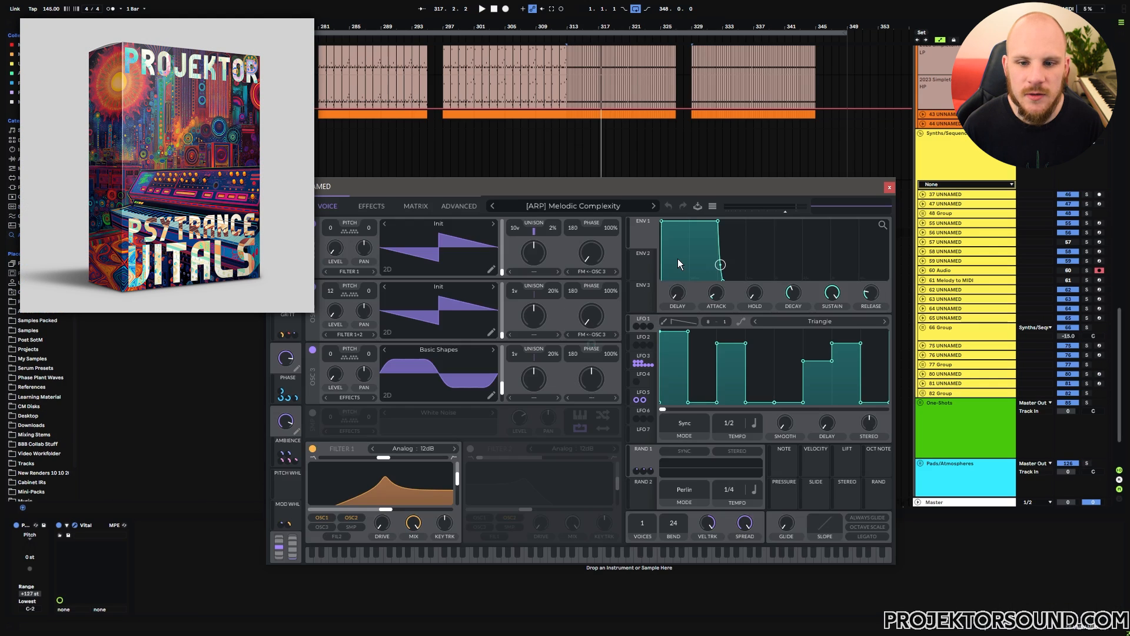
click(642, 344)
click(644, 415)
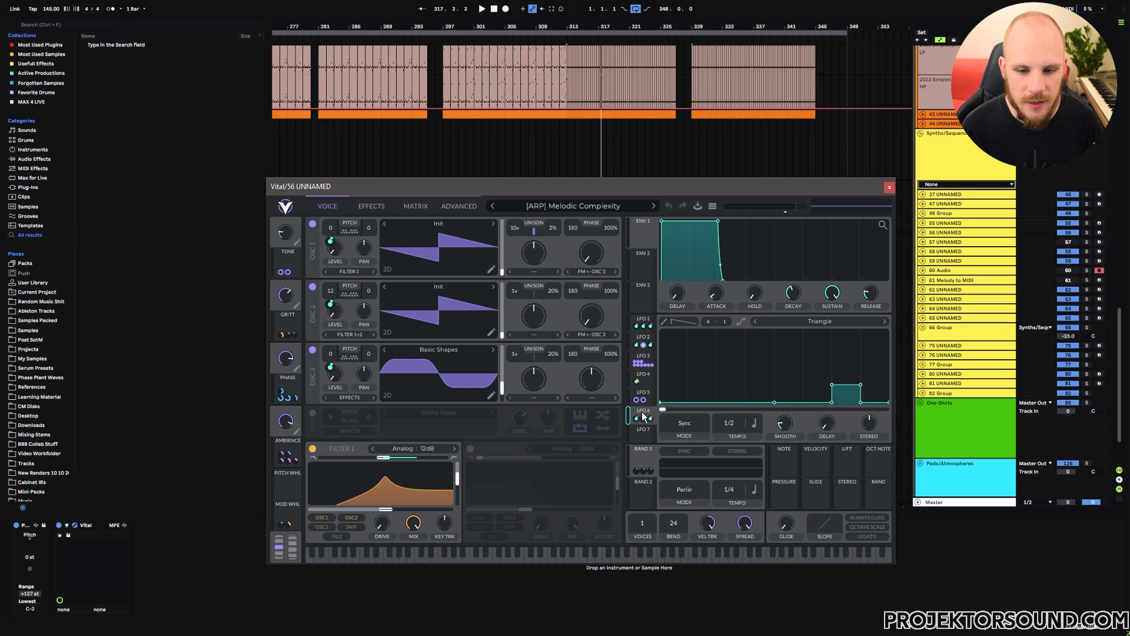
click(890, 187)
Unfold tracks 56 and 61 Melody to MIDI, and play the soloed MIDI Audio 2 melody from bar 313.
click(923, 235)
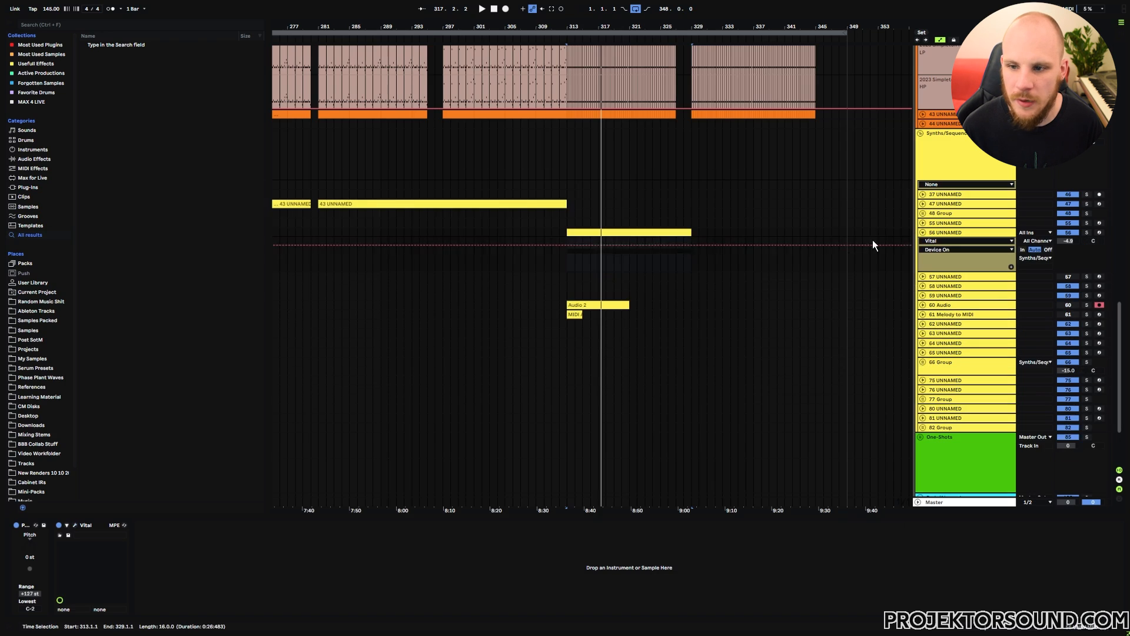
click(564, 289)
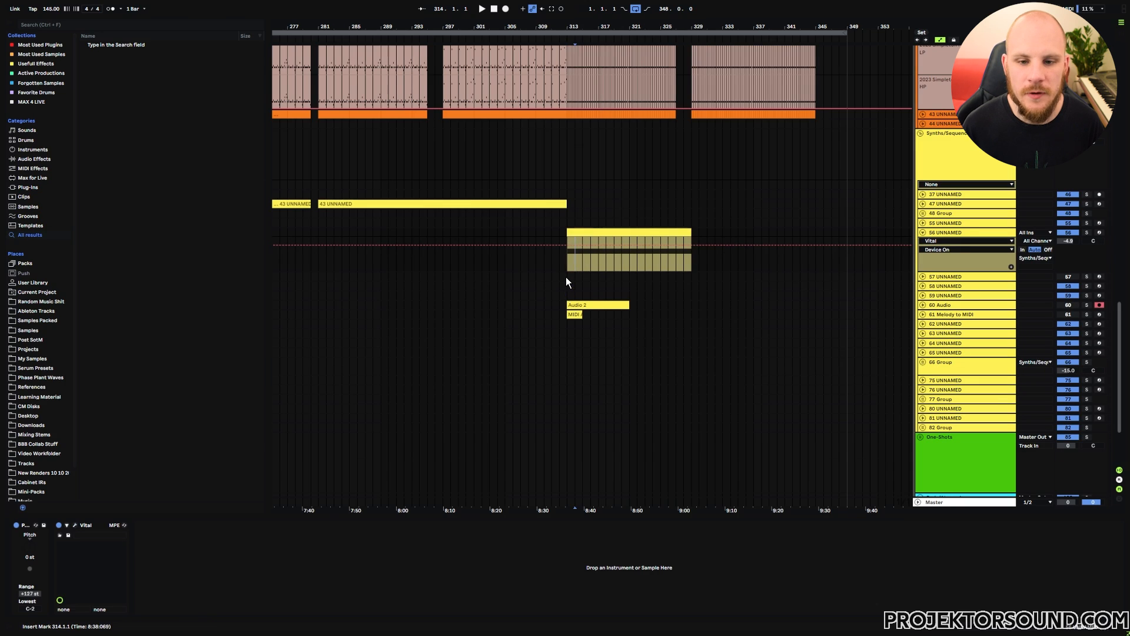
click(923, 314)
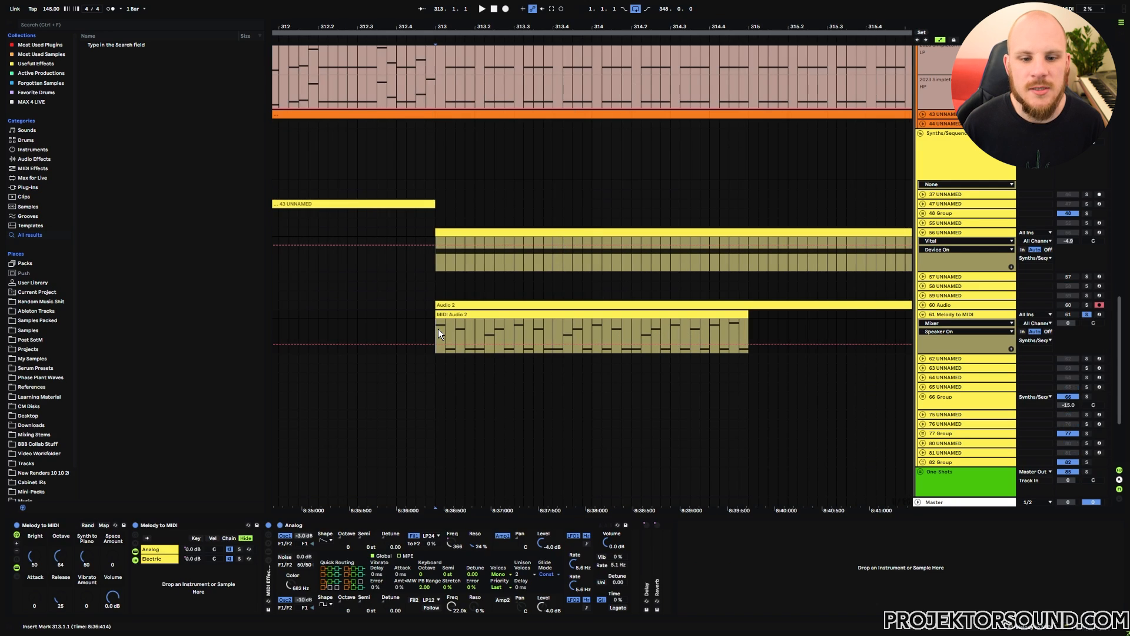
key(space)
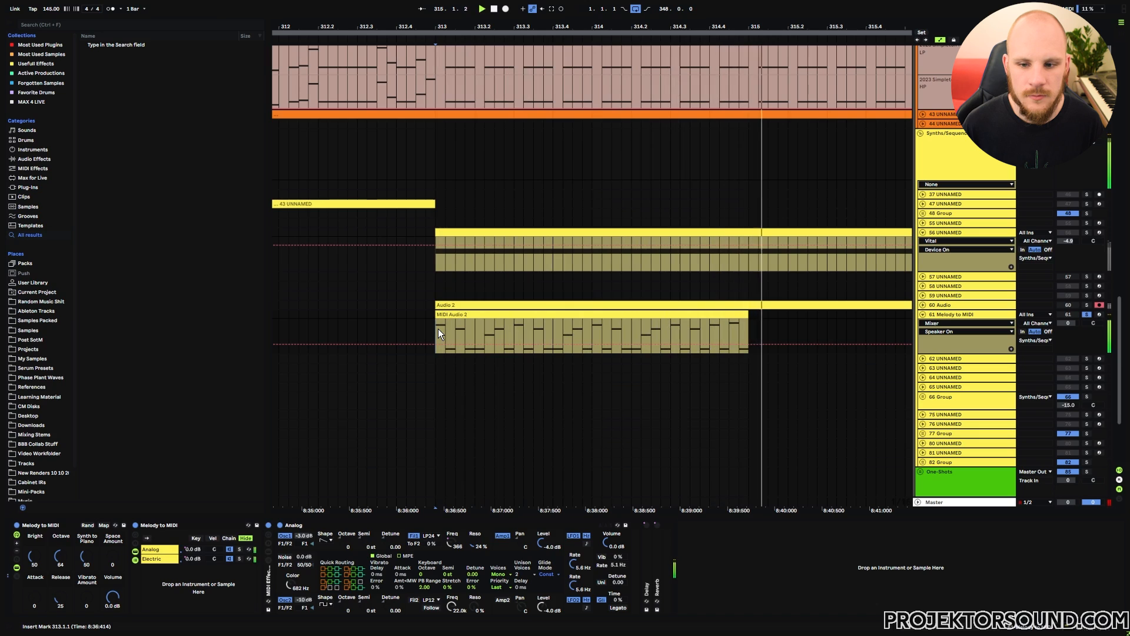
key(space)
Open track 42's bass clip for bars 313 to 315 together with the MIDI Audio 2 clip in the note editor.
scroll(542, 238, up, 5)
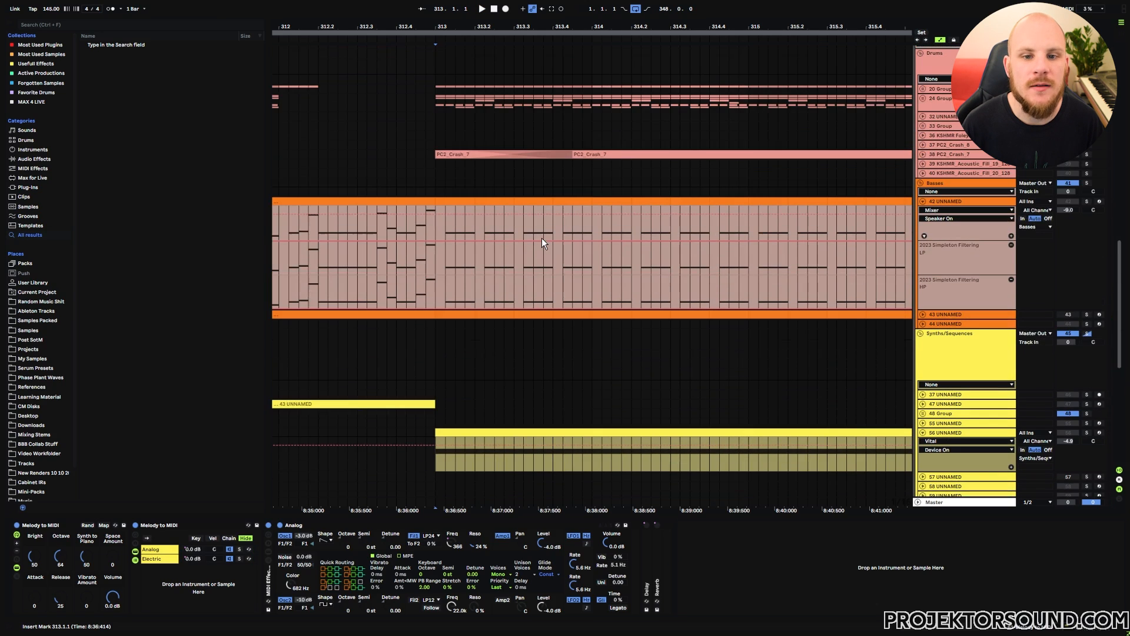
click(465, 204)
shift+click(722, 201)
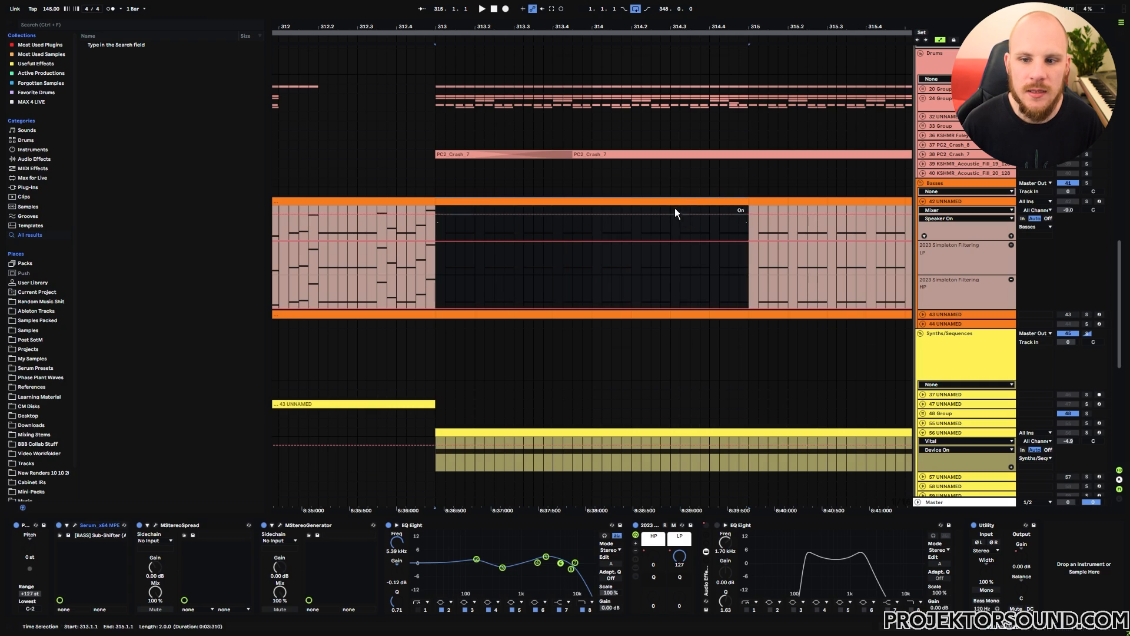
scroll(671, 205, down, 4)
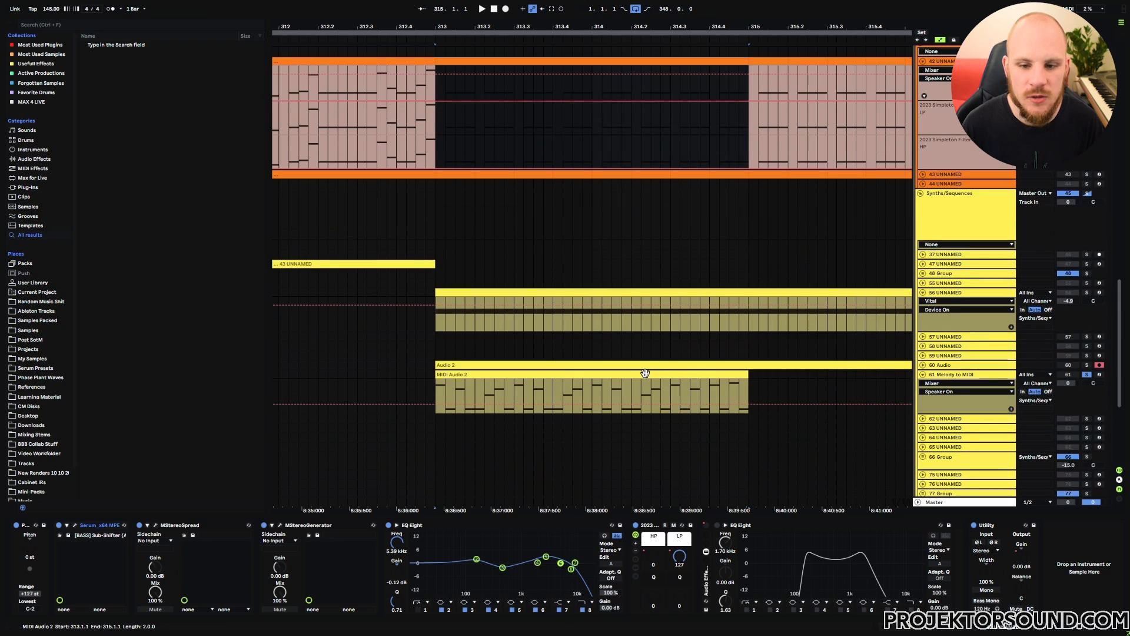
click(644, 373)
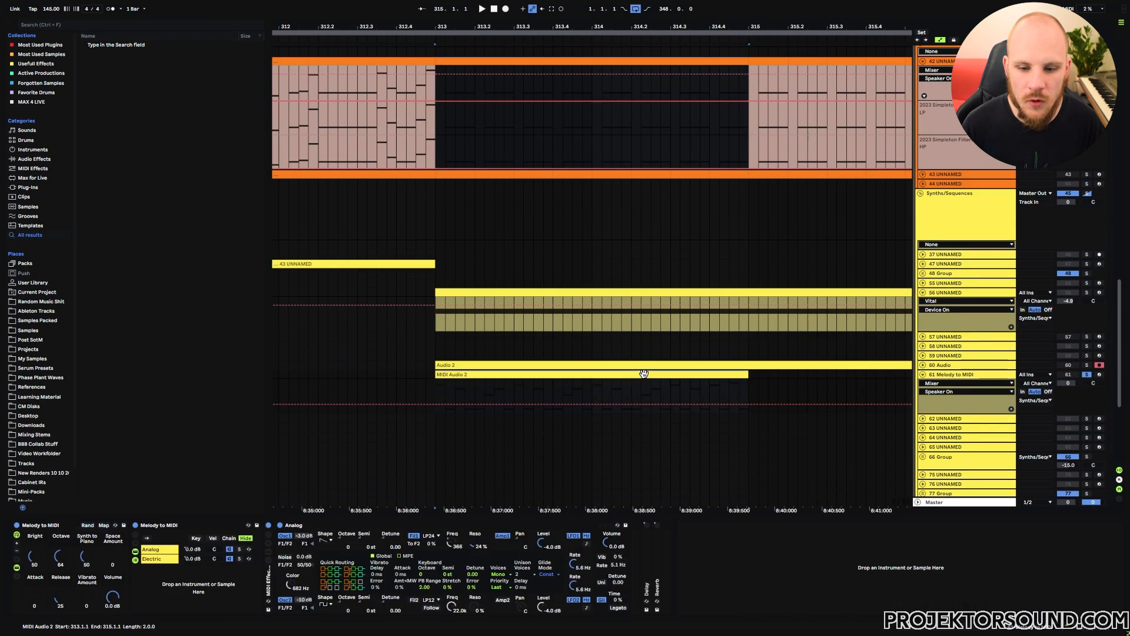
double_click(644, 374)
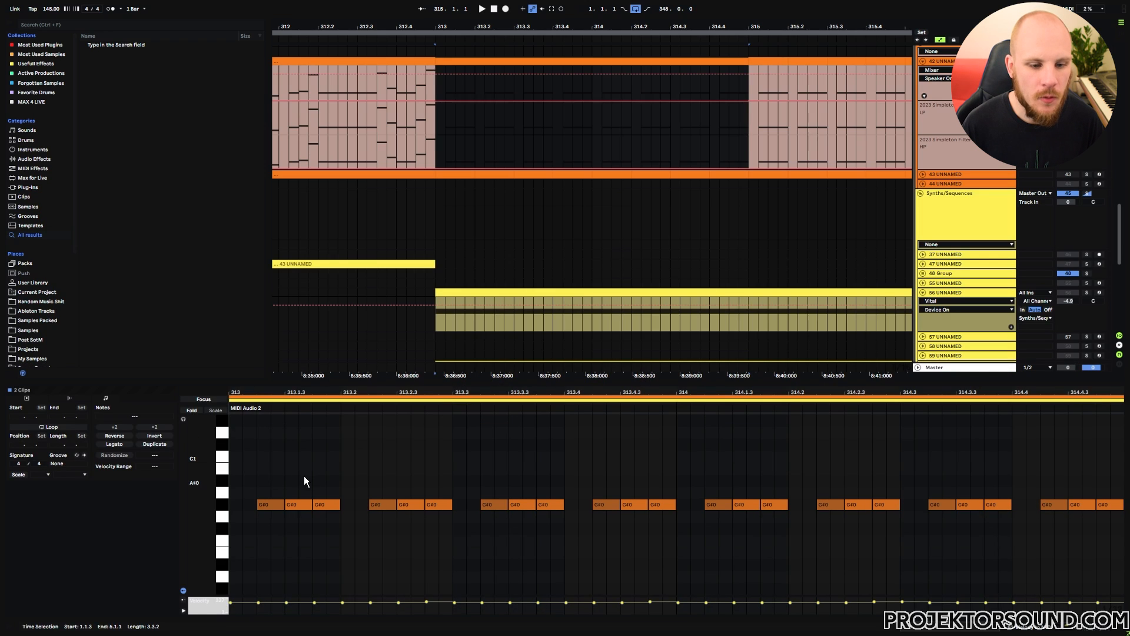
drag(201, 475, 184, 524)
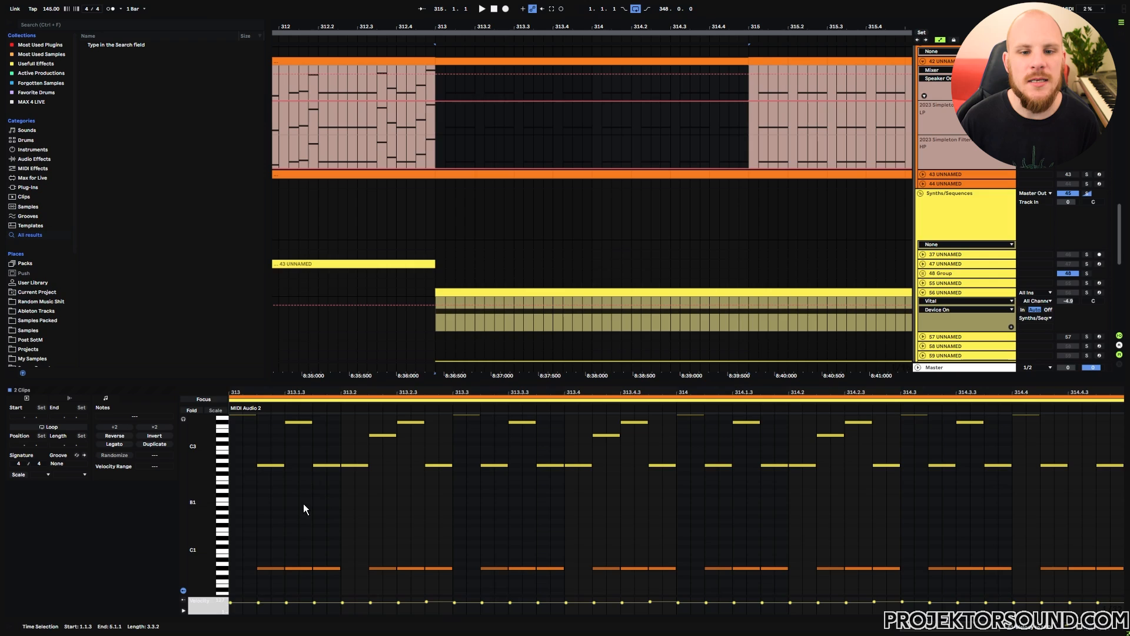
In bar 313, raise the bass notes at 313.1.3 and 313.3.3 to F#1, and those at 313.2.4 and 313.4.4 to G#1.
click(298, 569)
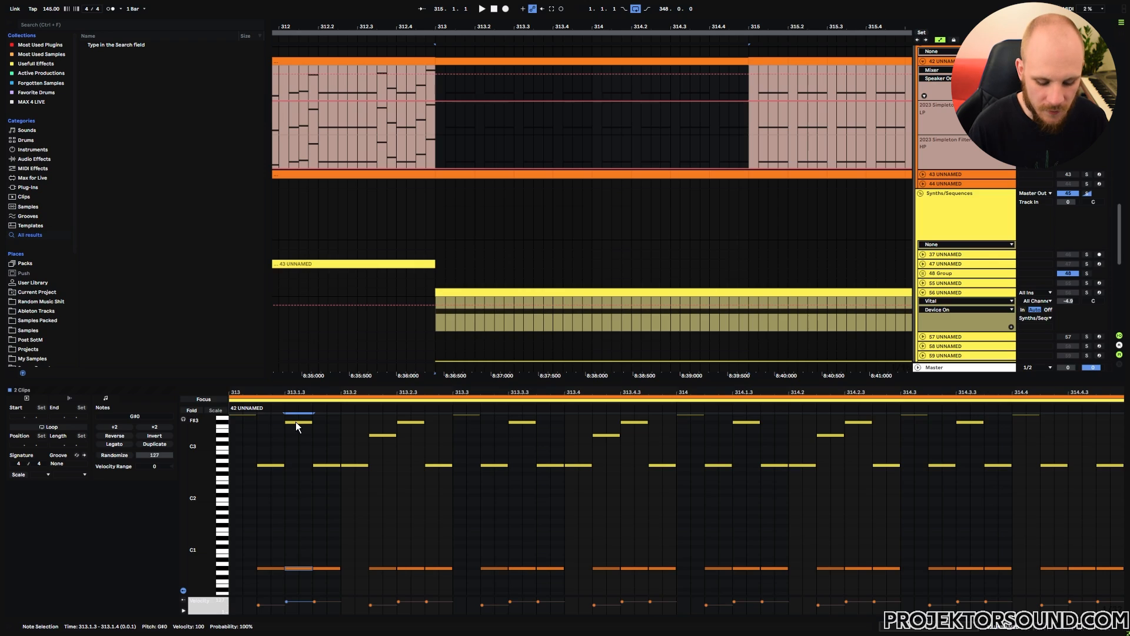
key(shift+Up)
key(Down)
key(Down)
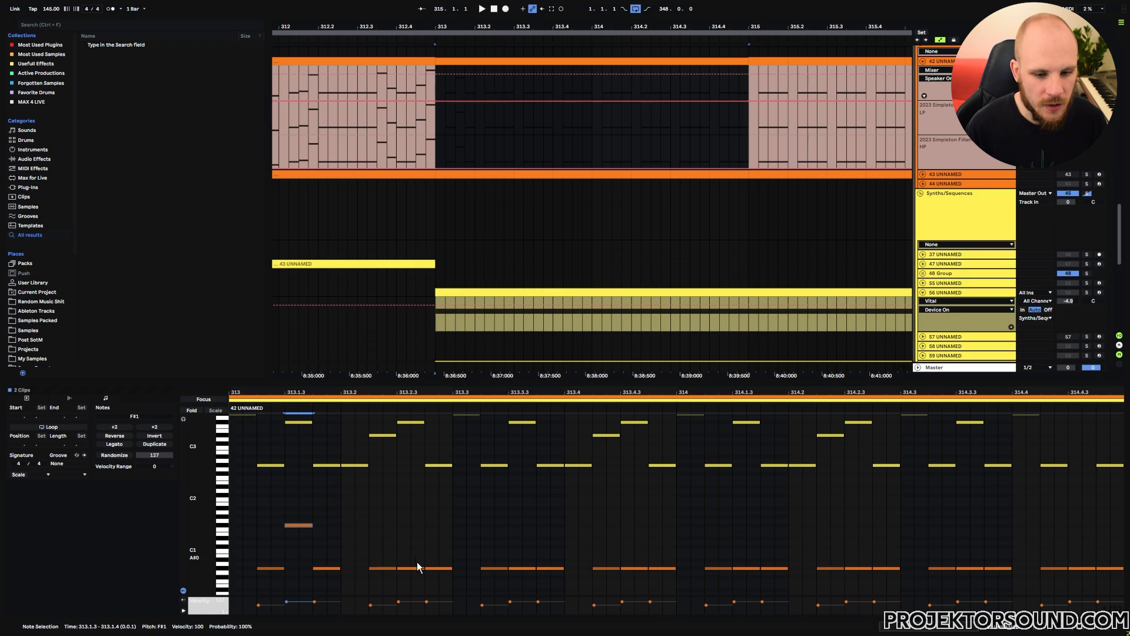
click(436, 568)
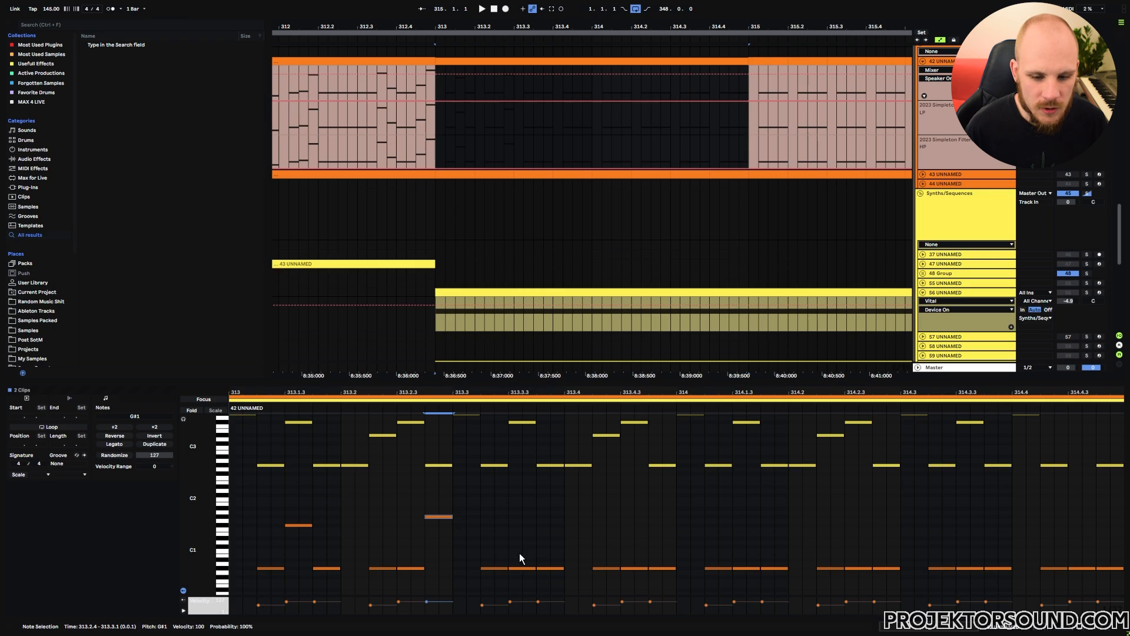
click(521, 570)
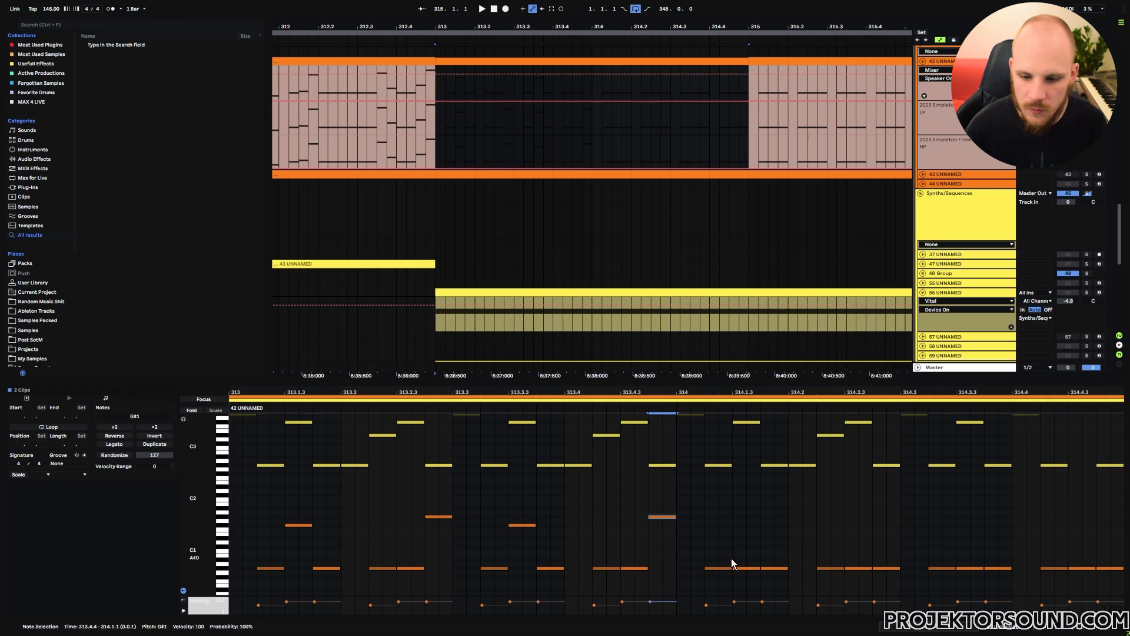
In bar 314, raise the bass notes at 314.1.3 and 314.3.3 to F#1, and those at 314.2.4 and 314.4.4 to G#1.
click(746, 569)
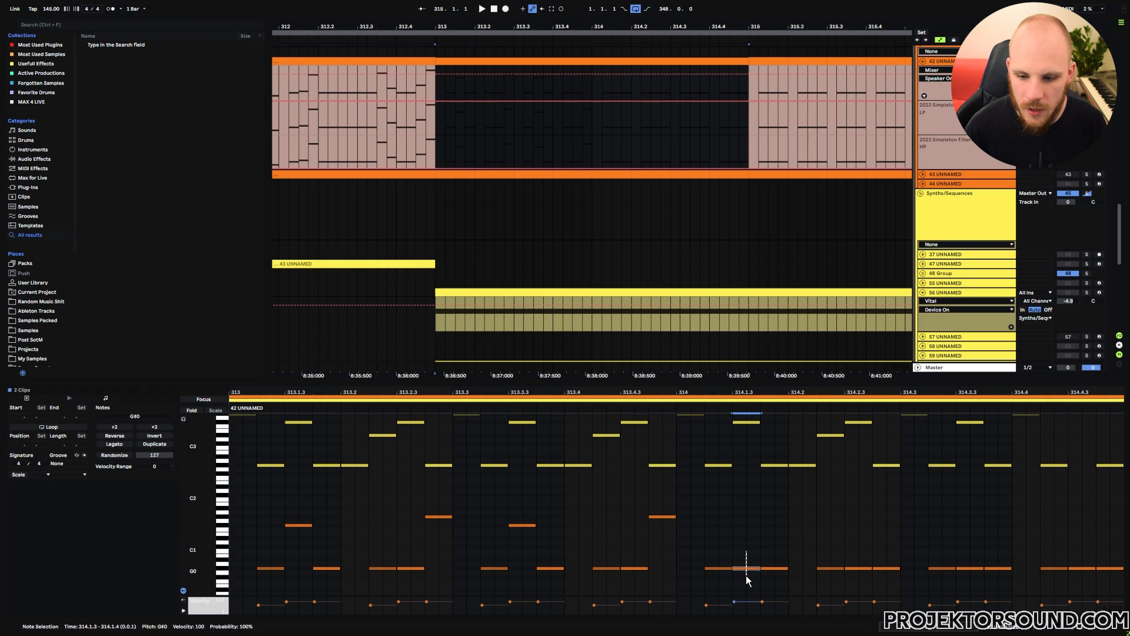
key(shift+Up)
key(Down)
key(Down)
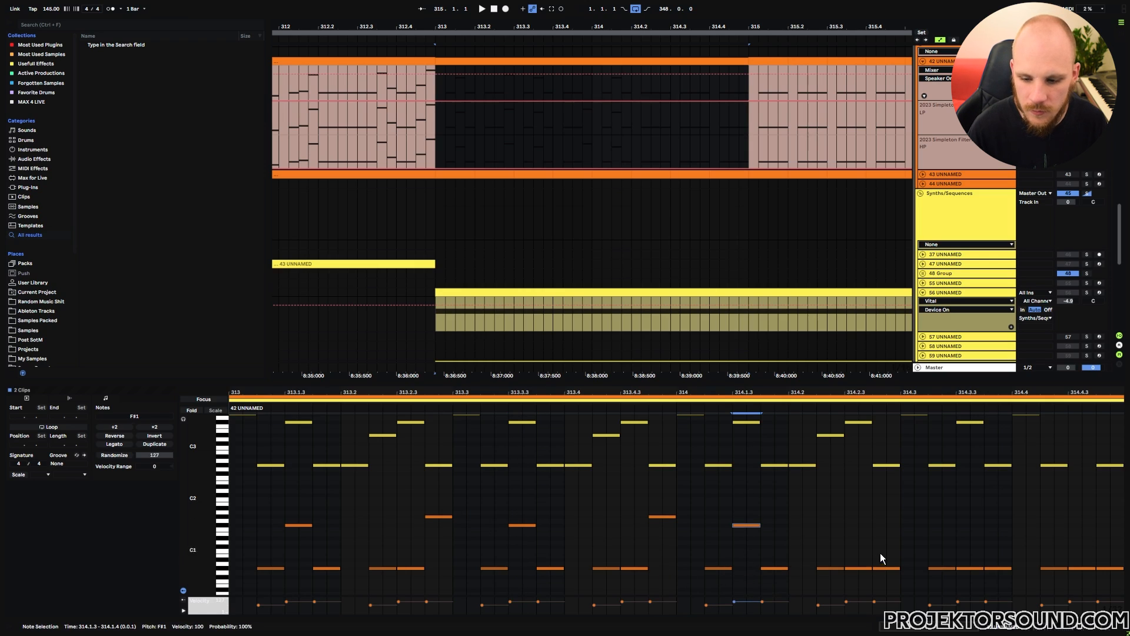
click(971, 569)
key(shift+Up)
key(Down)
key(Down)
click(1099, 569)
key(shift+Up)
Raise the bass note at 314.4.3 to A1 to follow the synth melody's final variation.
scroll(1068, 502, up, 2)
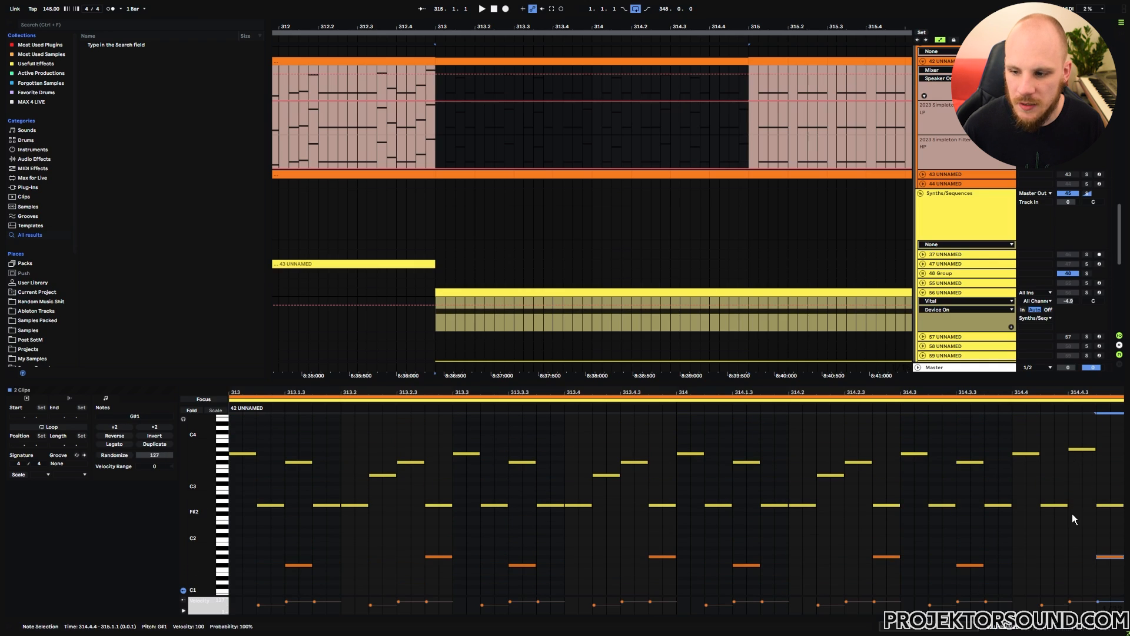
scroll(1072, 518, down, 2)
drag(1082, 558, 1086, 578)
key(shift+Up)
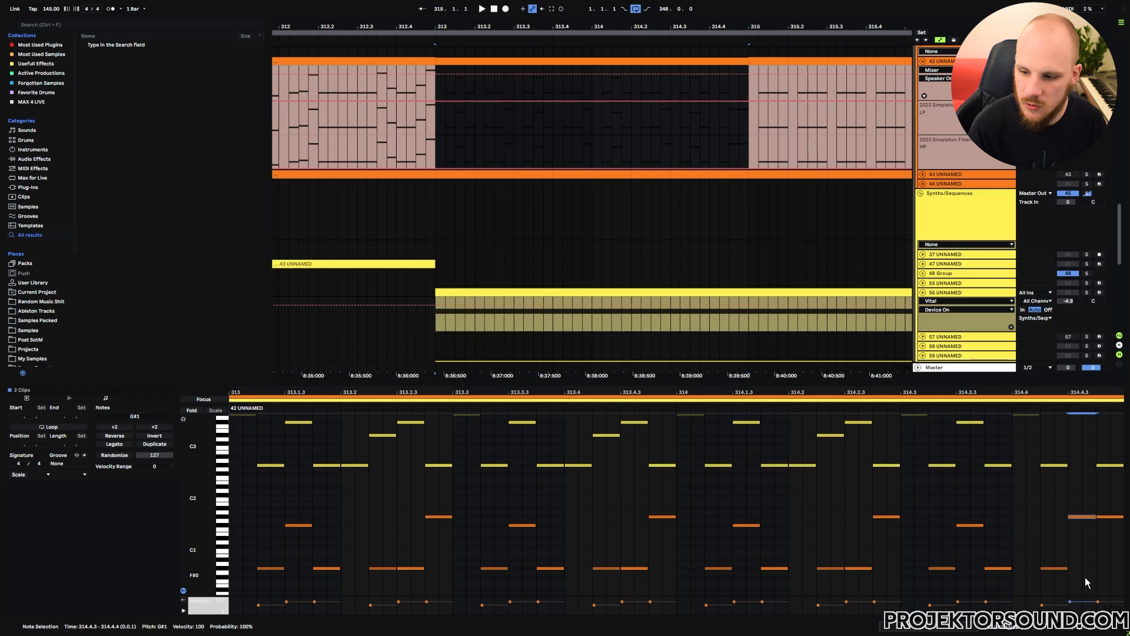
key(Up)
scroll(1085, 577, up, 2)
Raise the bass note at 313.4.3 to F#1.
click(634, 587)
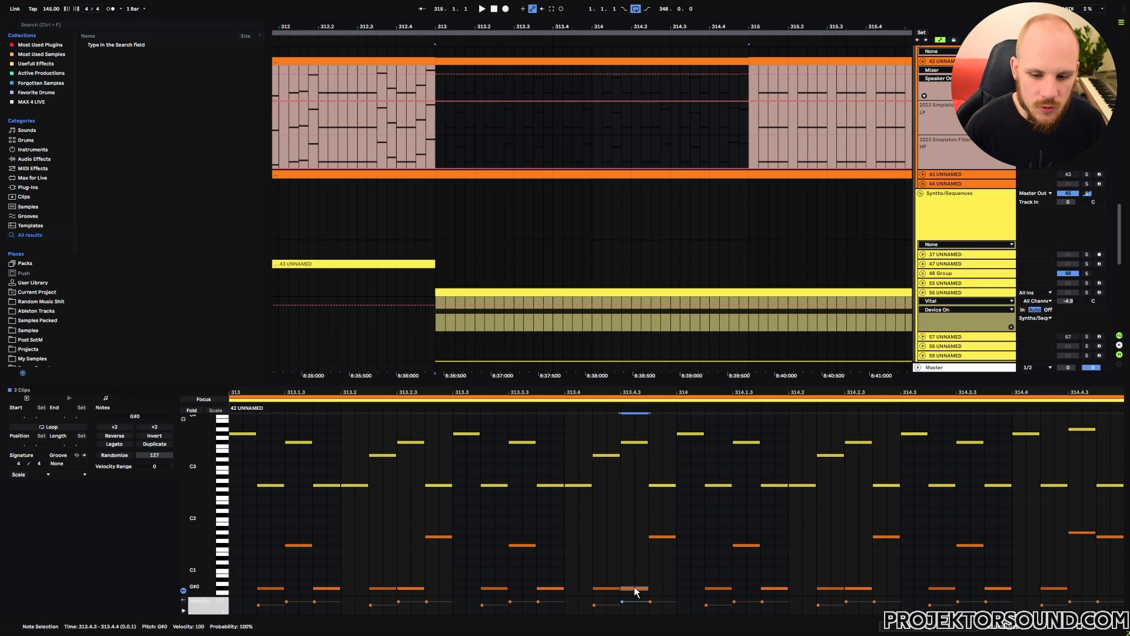
scroll(634, 586, down, 2)
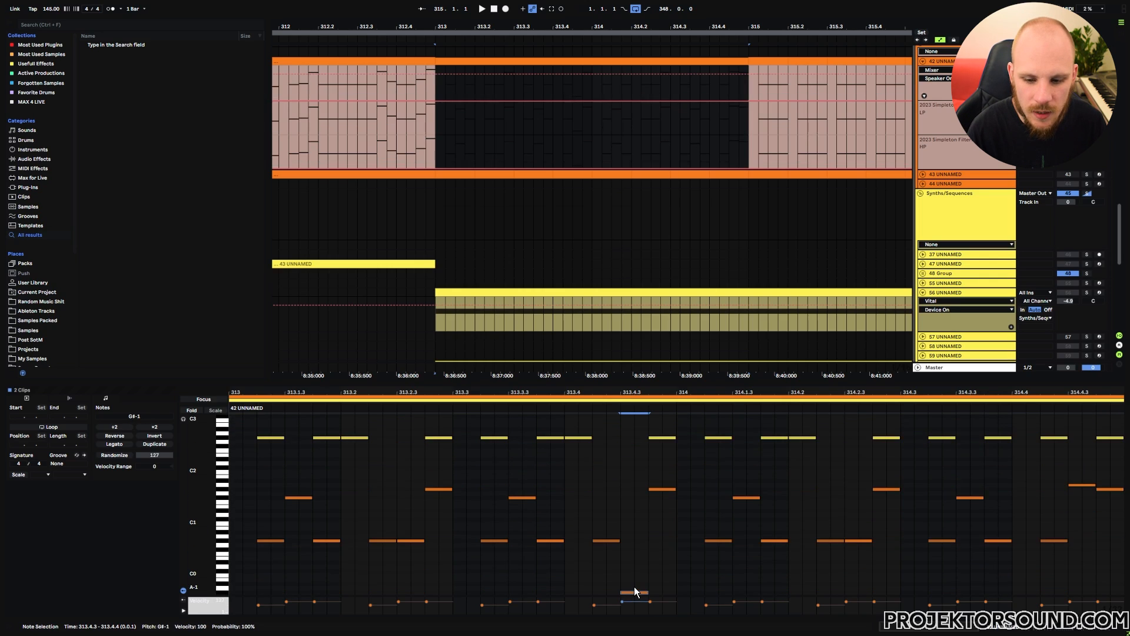
key(shift+Up)
key(Down)
key(Down)
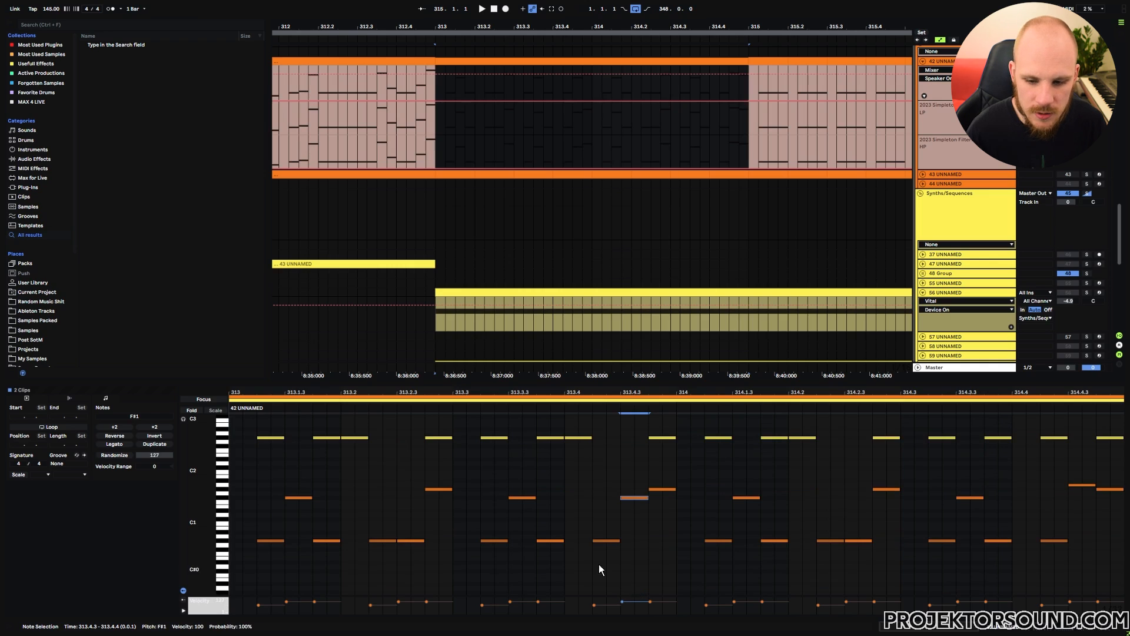
scroll(628, 520, up, 2)
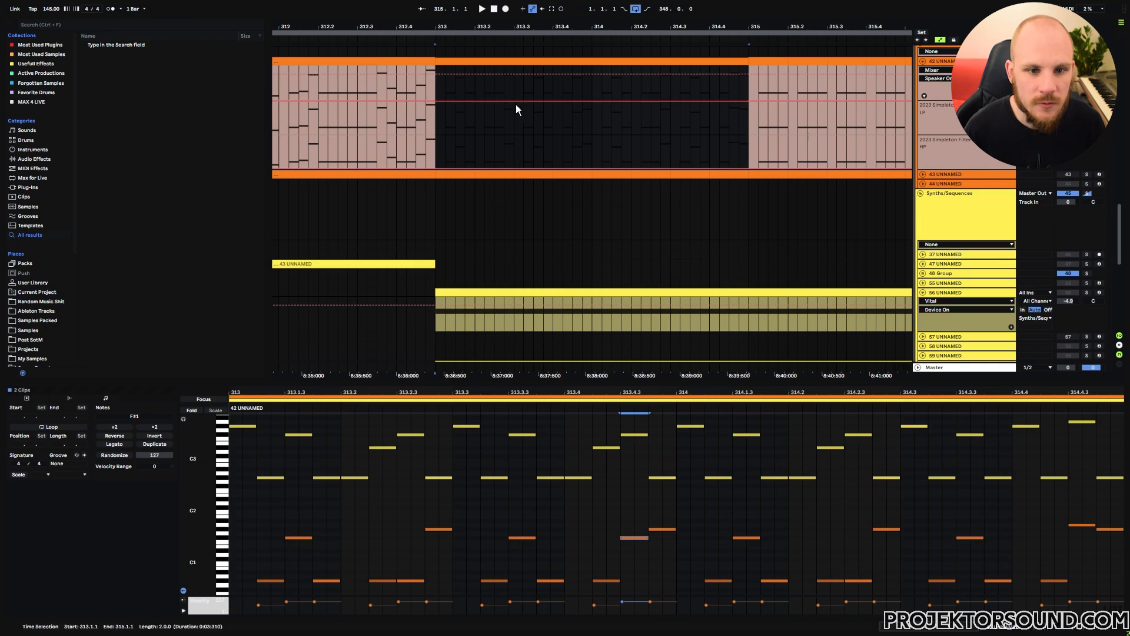
Loop bars 313 to 315 and play the edited bassline together with the synth arpeggio.
click(438, 147)
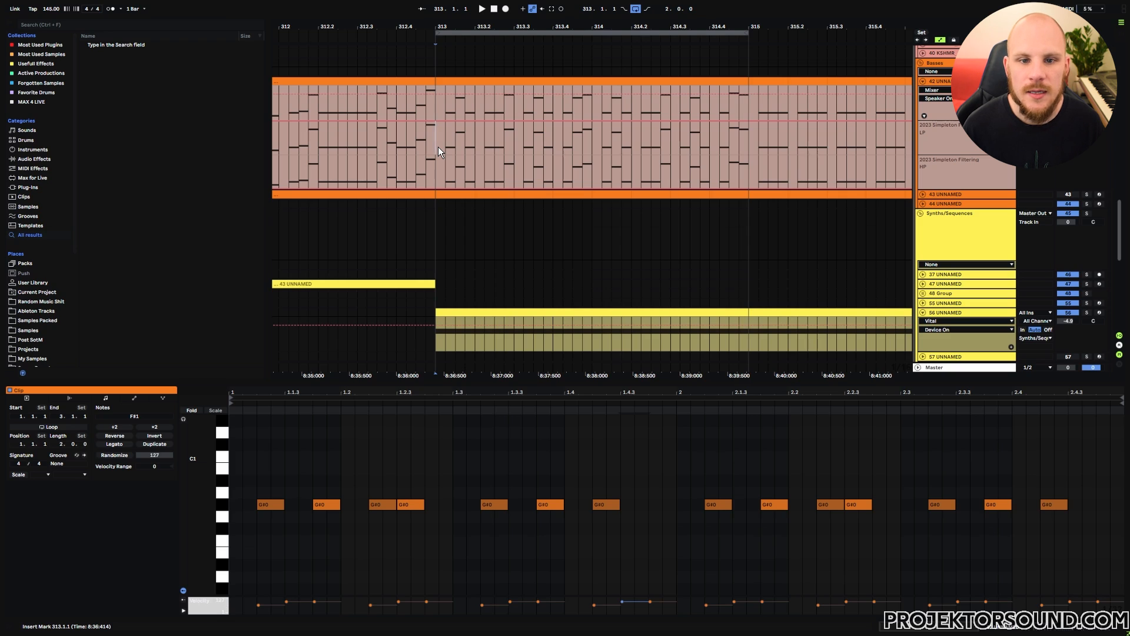
key(space)
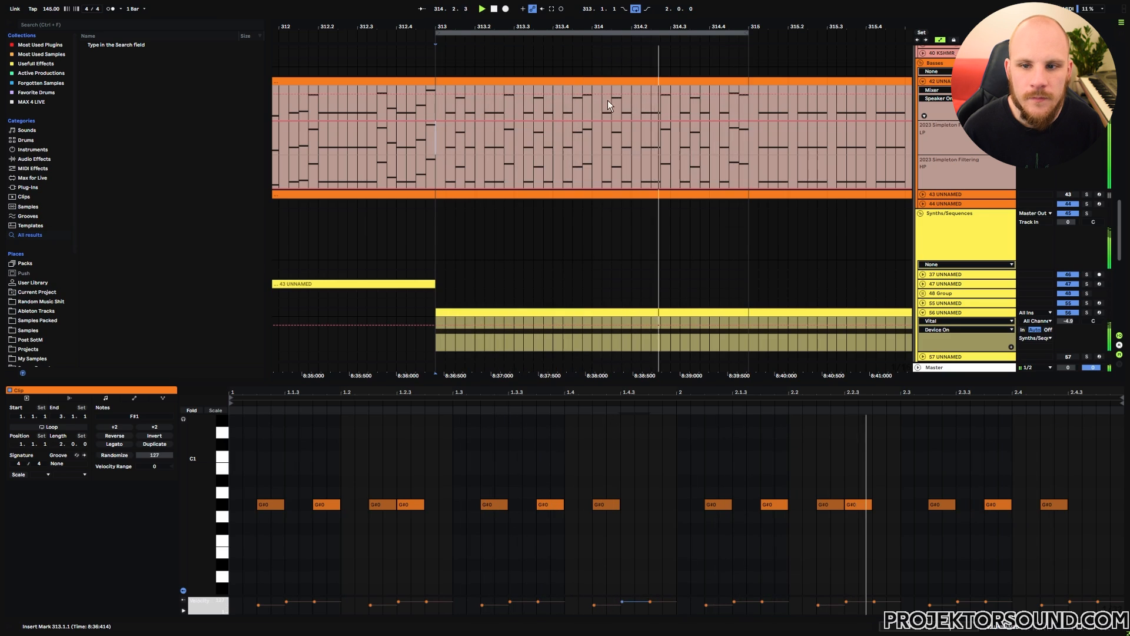
drag(582, 27, 467, 27)
key(space)
Duplicate the edited two-bar bass clip at bar 313 six times so the pattern repeats up to bar 327.
click(487, 82)
drag(557, 28, 475, 28)
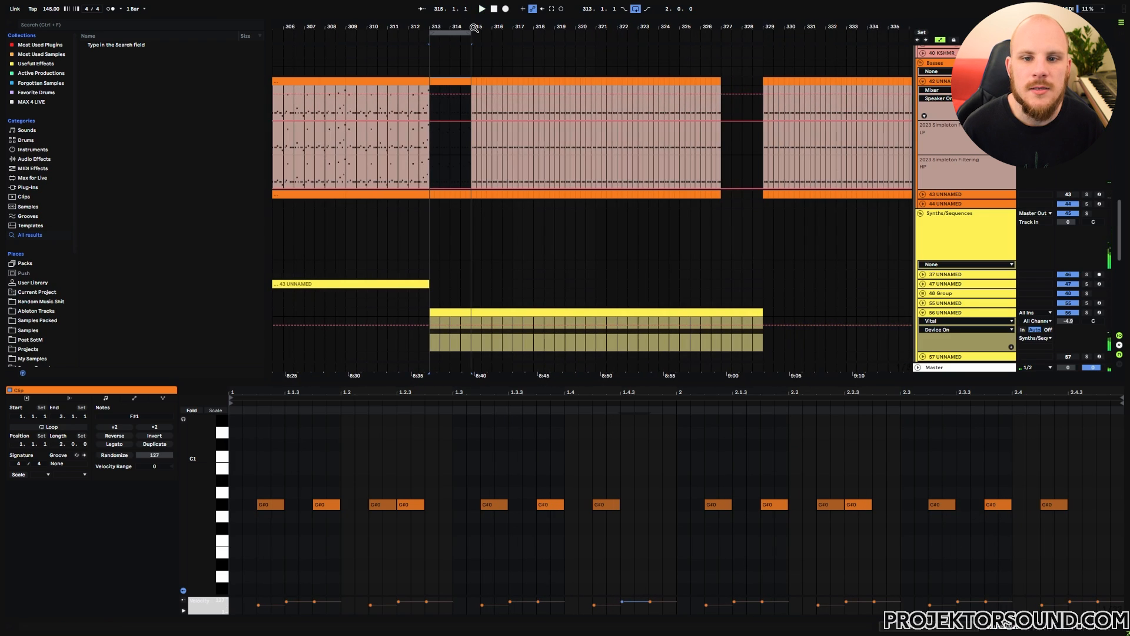
key(Right)
key(Right)
key(Right)
key(Right)
key(Right)
key(Right)
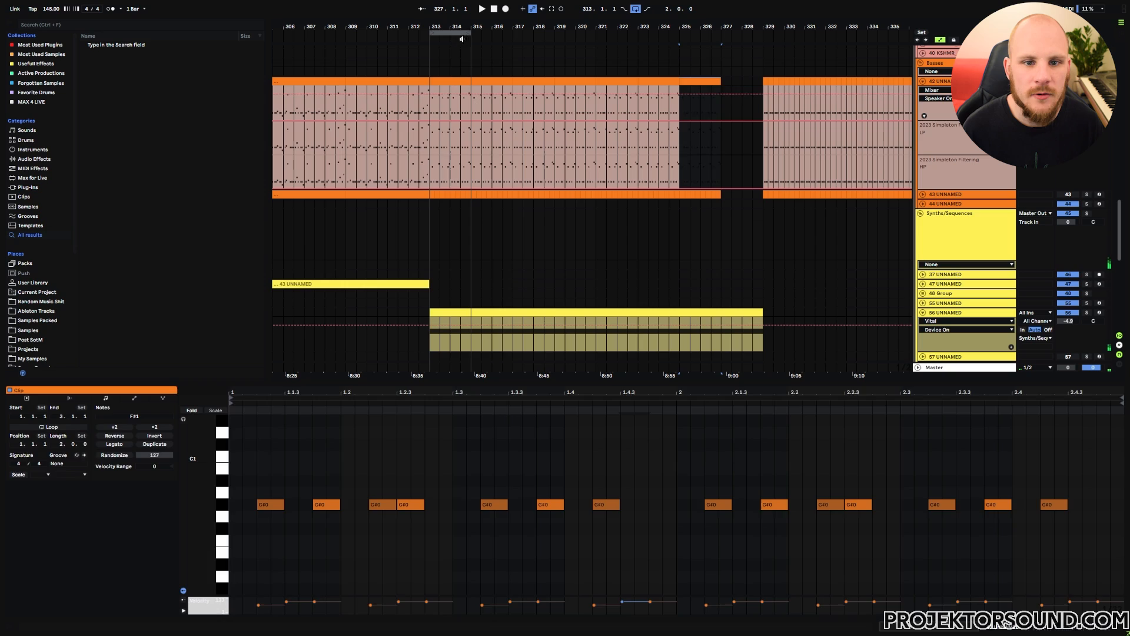
Extend the loop to cover bars 313 to 329 and play the whole section.
click(462, 38)
drag(470, 34, 763, 35)
key(space)
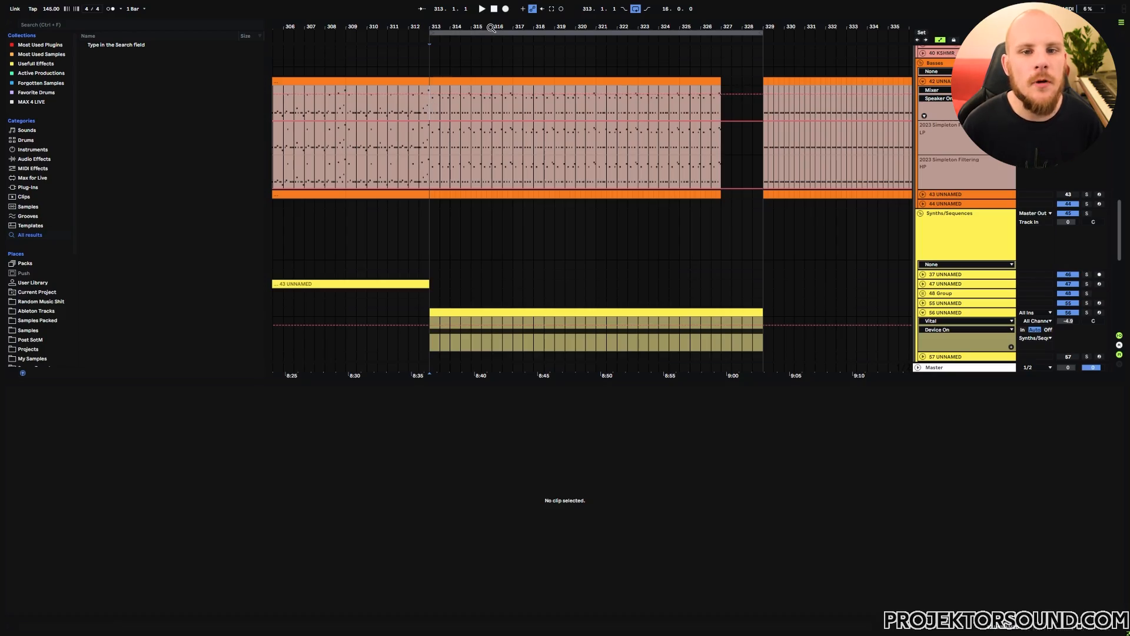
Select track 42's bassline from bar 281 to bar 313 to view its clips in the note editor.
drag(492, 28, 749, 12)
drag(510, 107, 728, 123)
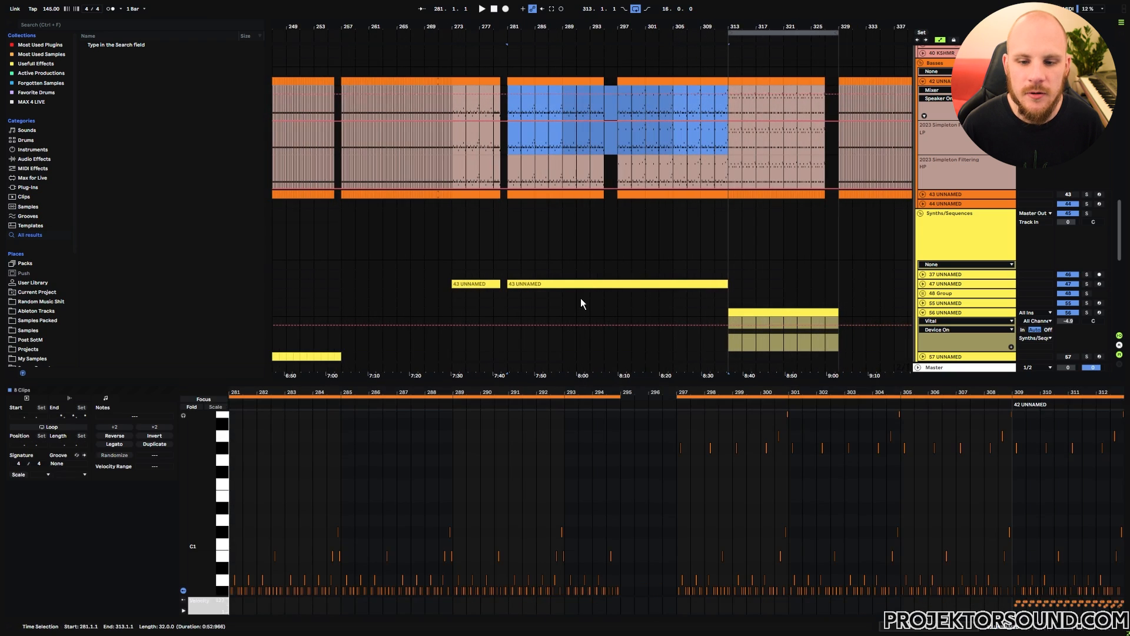